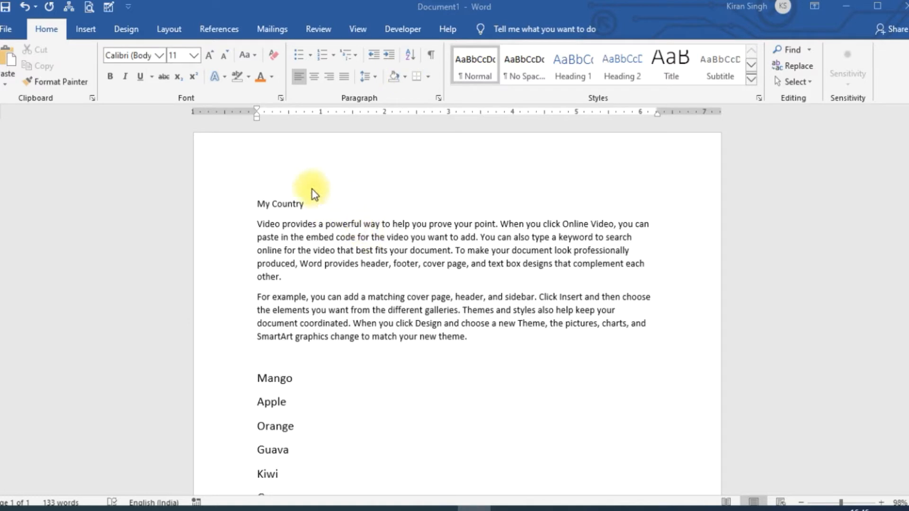
Step: Enlarge the "My Country" heading to font size 24
{"action": "left_click", "coordinate": [306, 204]}
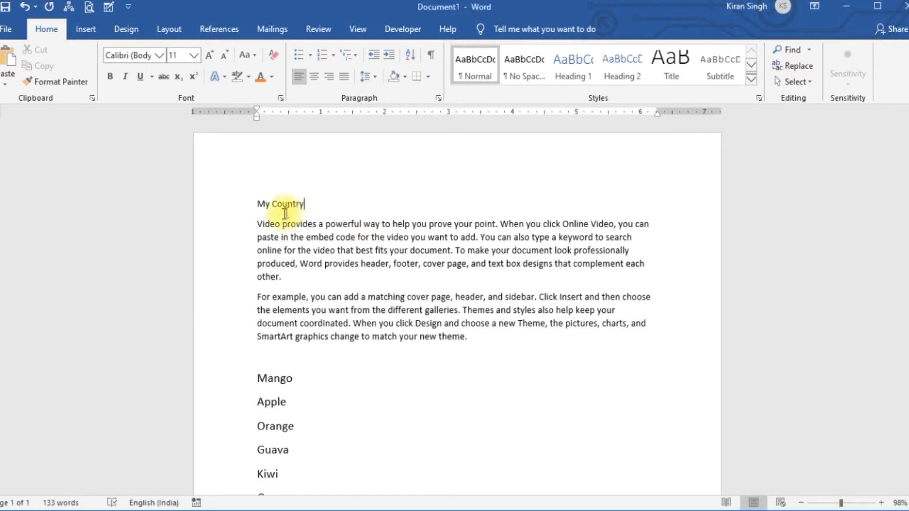
{"action": "left_click", "coordinate": [255, 206]}
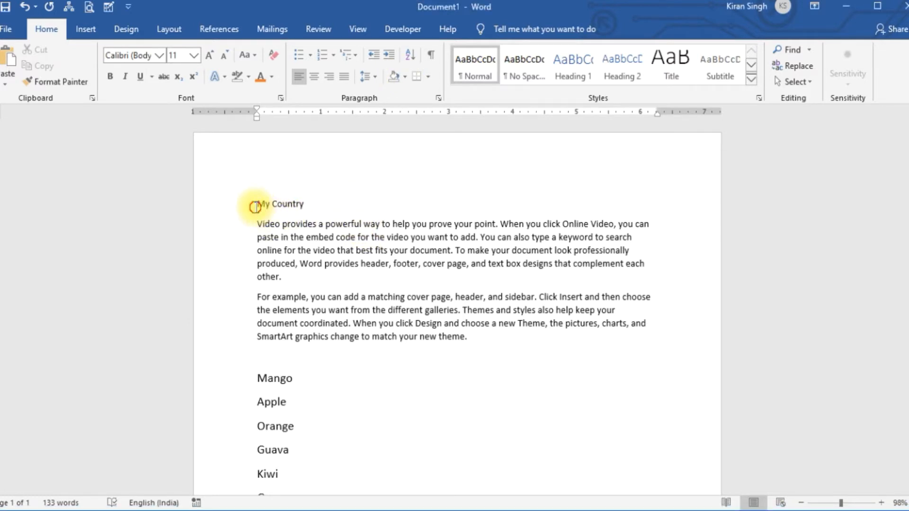
{"action": "left_click_drag", "start_coordinate": [255, 207], "coordinate": [325, 204]}
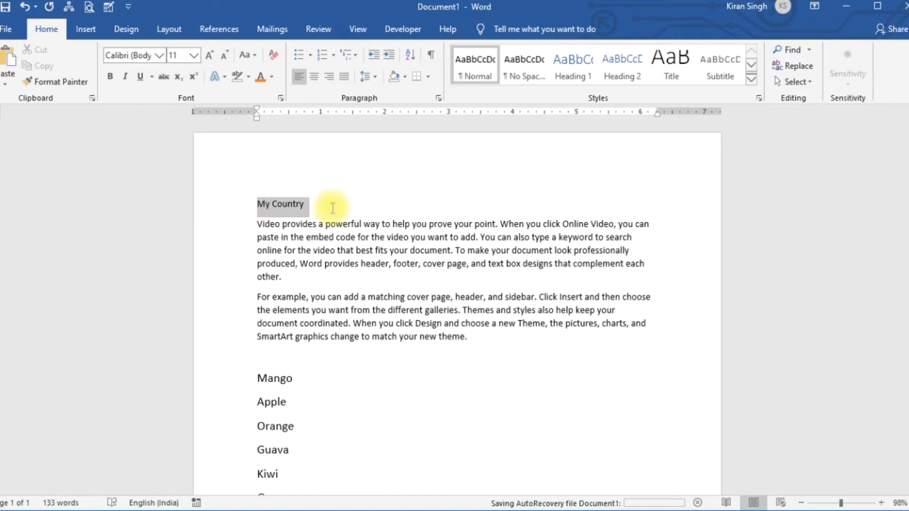
{"action": "left_click", "coordinate": [211, 56]}
{"action": "left_click", "coordinate": [211, 56]}
{"action": "left_click", "coordinate": [211, 57]}
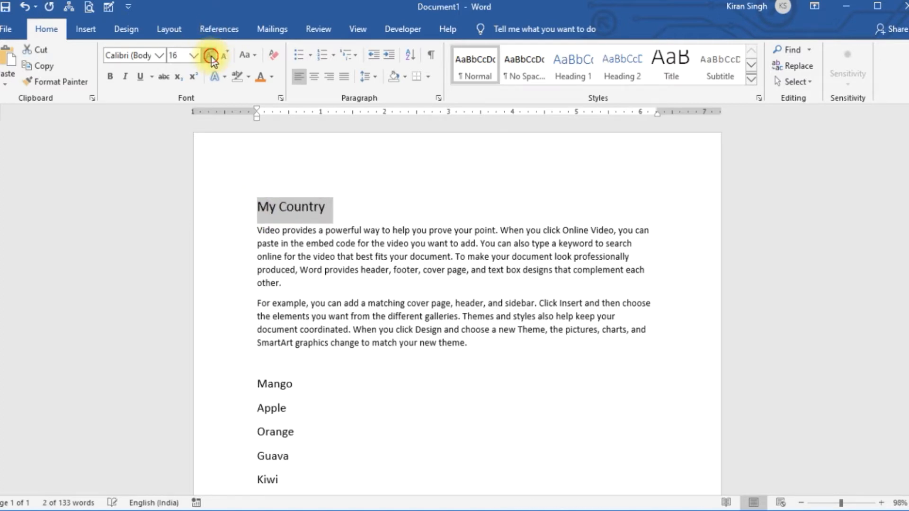
{"action": "left_click", "coordinate": [211, 56]}
{"action": "left_click", "coordinate": [211, 56]}
{"action": "left_click", "coordinate": [211, 55]}
{"action": "left_click", "coordinate": [211, 56]}
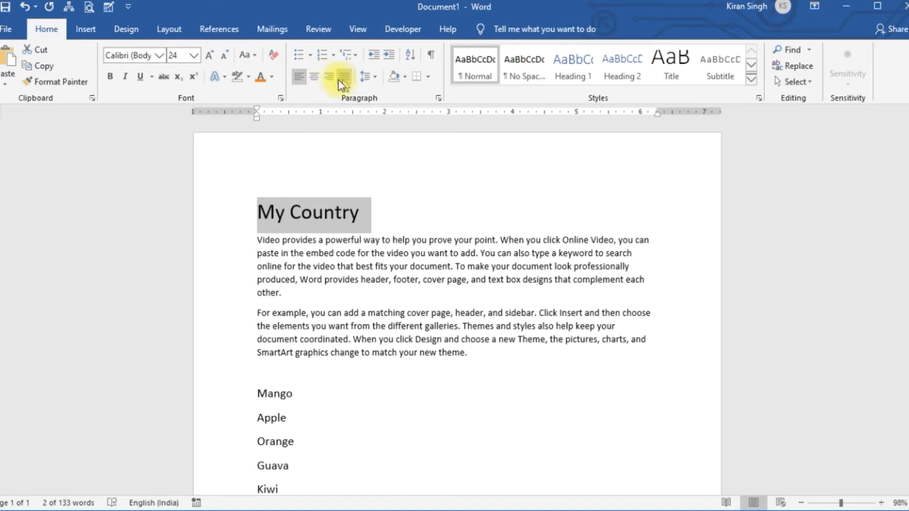
Step: Try the left, justified and right alignments on the "My Country" heading and finish with it centred
{"action": "left_click", "coordinate": [298, 83]}
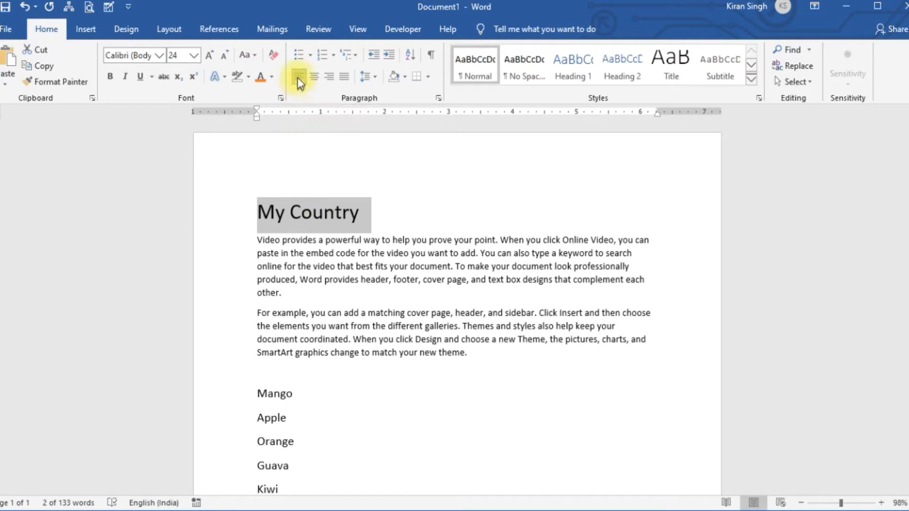
{"action": "left_click", "coordinate": [344, 78]}
{"action": "left_click", "coordinate": [318, 77]}
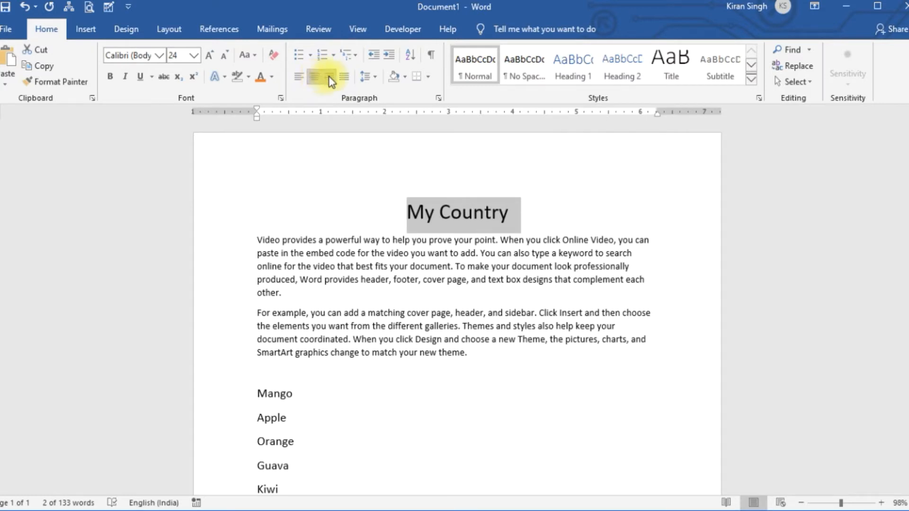
{"action": "left_click", "coordinate": [330, 78]}
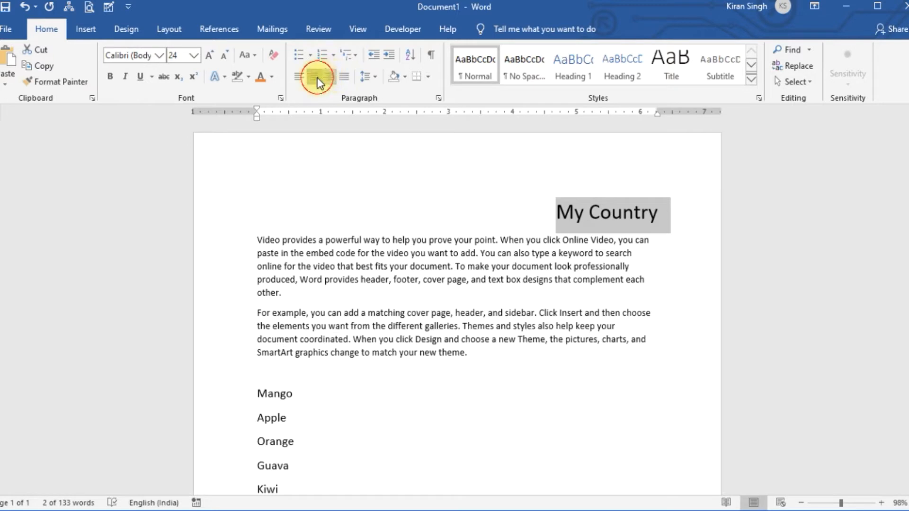
{"action": "left_click", "coordinate": [318, 79]}
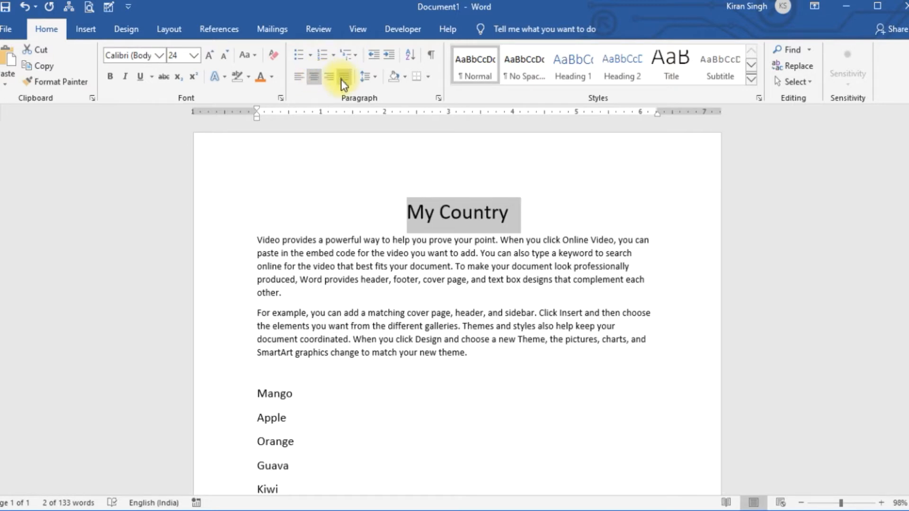
Step: Try justified, left, centred and right alignment on the first body paragraph, finishing with justified
{"action": "left_click", "coordinate": [251, 243]}
{"action": "left_click_drag", "start_coordinate": [251, 243], "coordinate": [311, 292]}
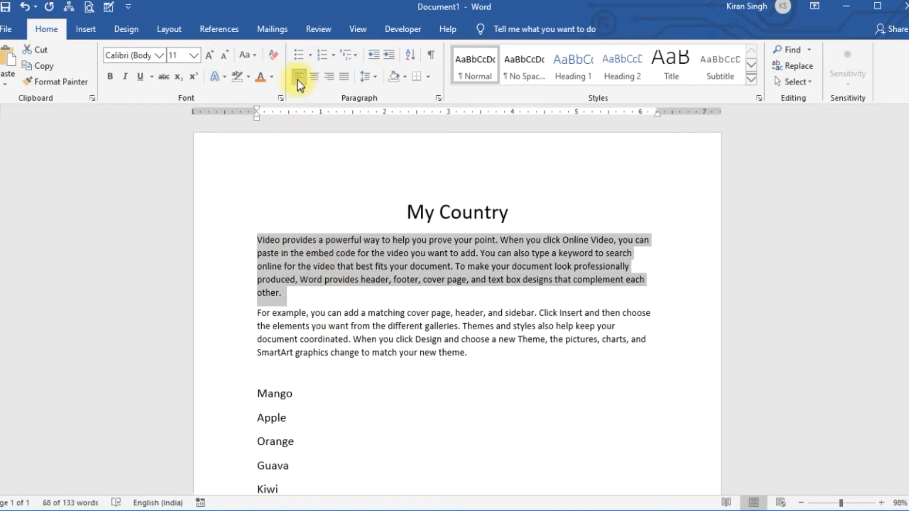
{"action": "key", "text": "ctrl+j"}
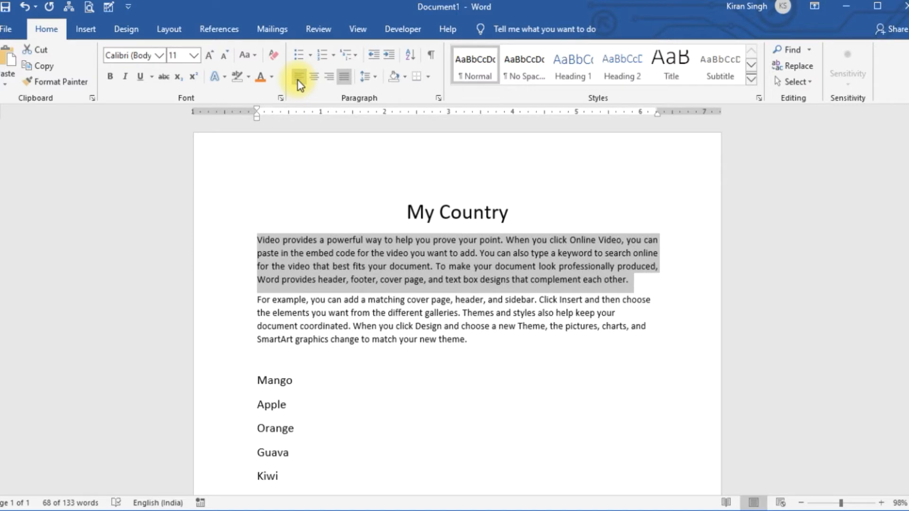
{"action": "left_click", "coordinate": [297, 80]}
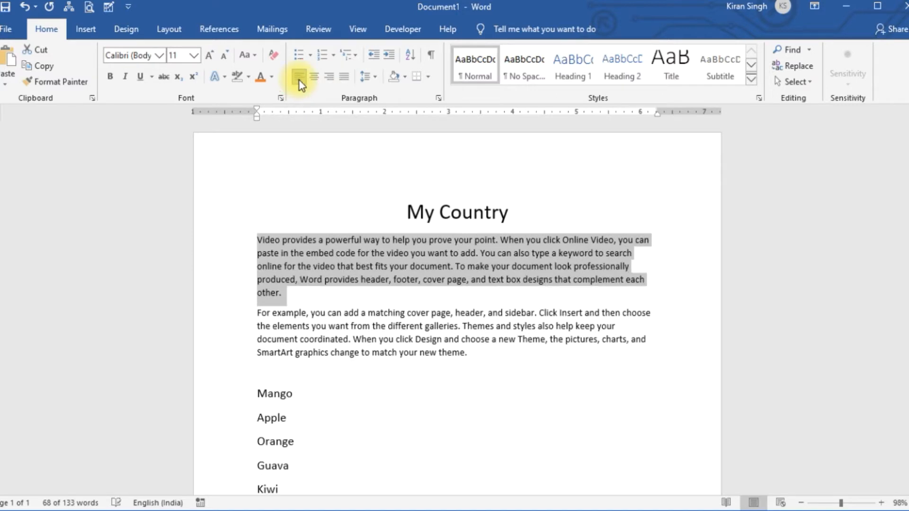
{"action": "left_click", "coordinate": [314, 78]}
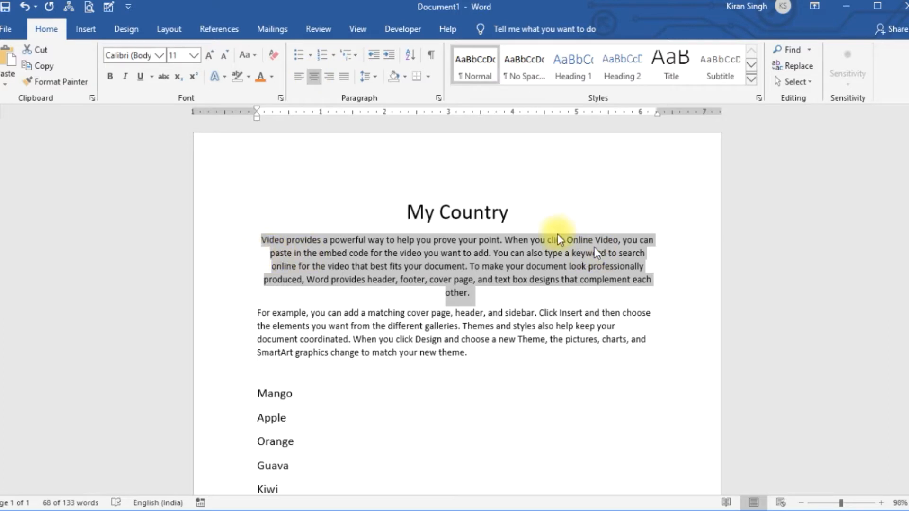
{"action": "left_click", "coordinate": [329, 76]}
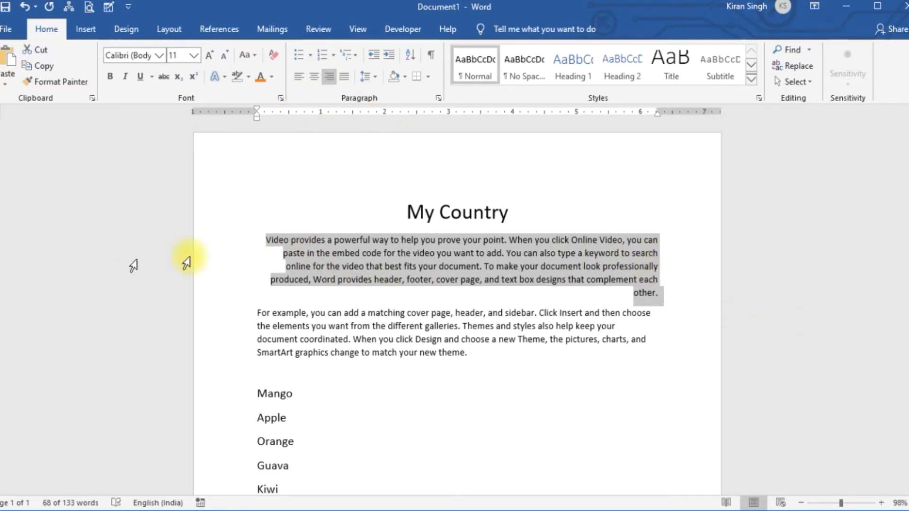
{"action": "left_click", "coordinate": [345, 79]}
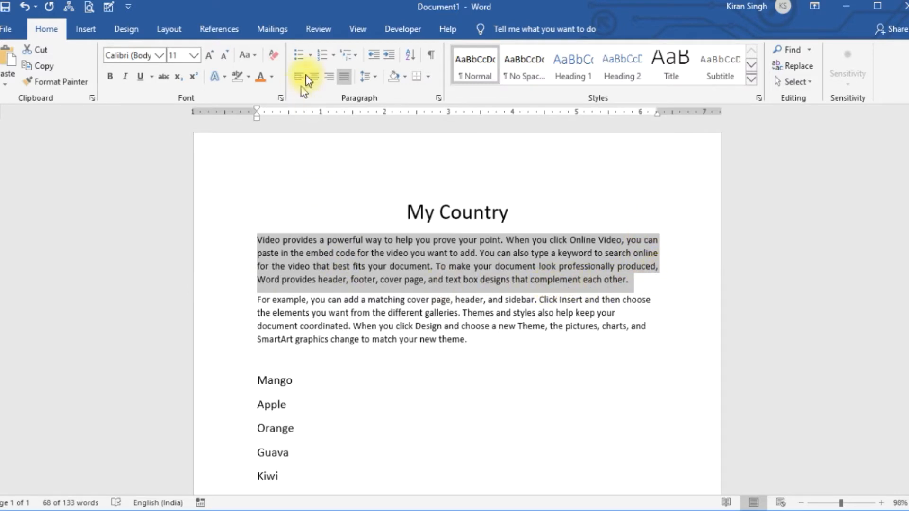
Step: Try centred and right alignment on the second body paragraph, then justify it
{"action": "left_click", "coordinate": [434, 400]}
{"action": "left_click_drag", "start_coordinate": [467, 340], "coordinate": [257, 300]}
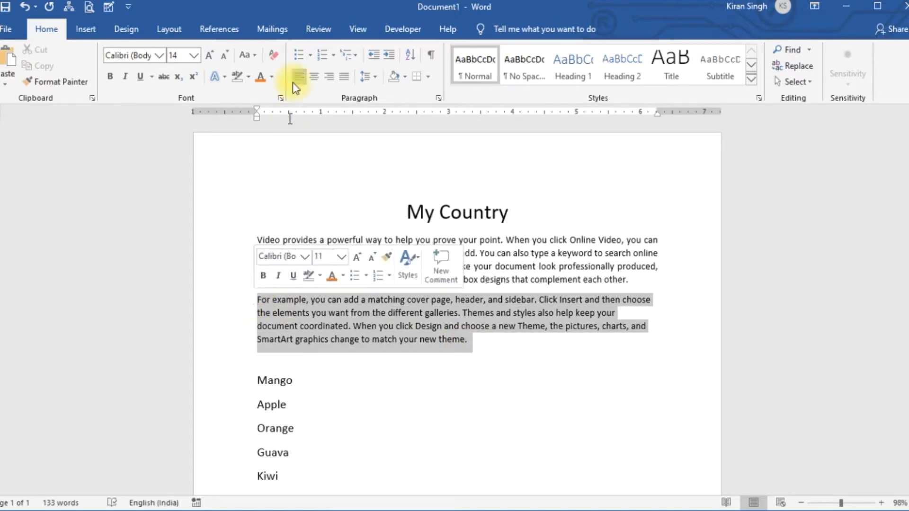
{"action": "left_click", "coordinate": [315, 76]}
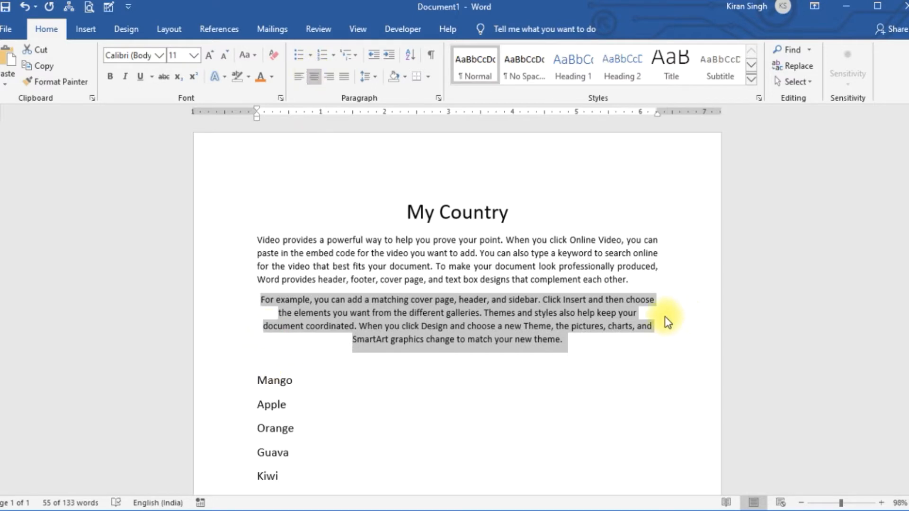
{"action": "left_click", "coordinate": [332, 82]}
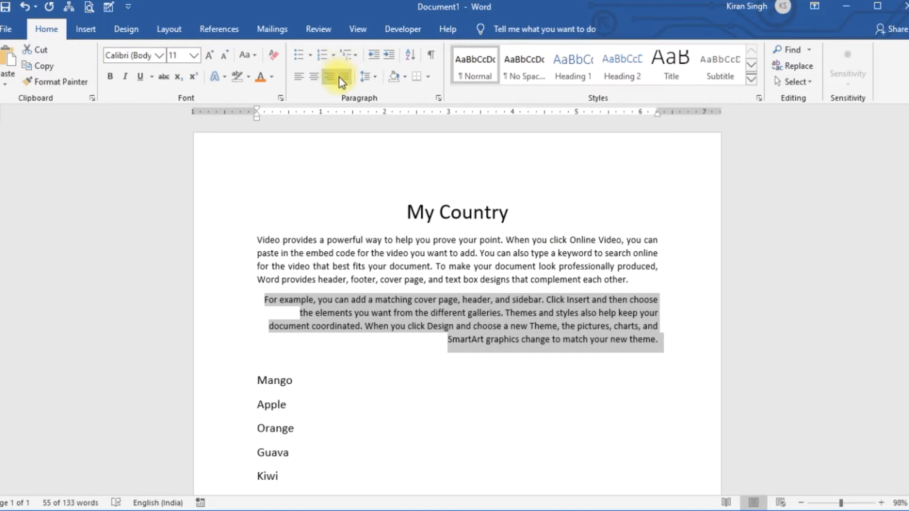
{"action": "left_click", "coordinate": [340, 78]}
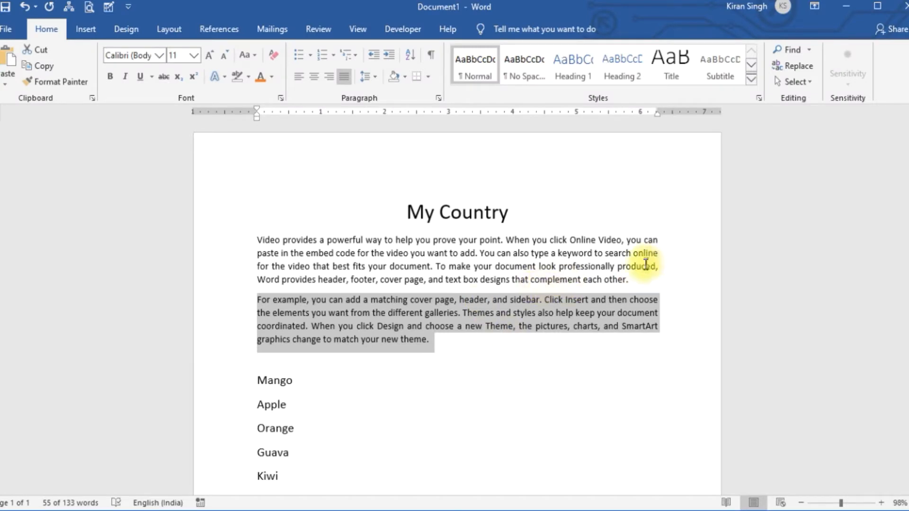
Step: Align the first body paragraph to the left and clear the selection
{"action": "left_click_drag", "start_coordinate": [630, 280], "coordinate": [208, 237]}
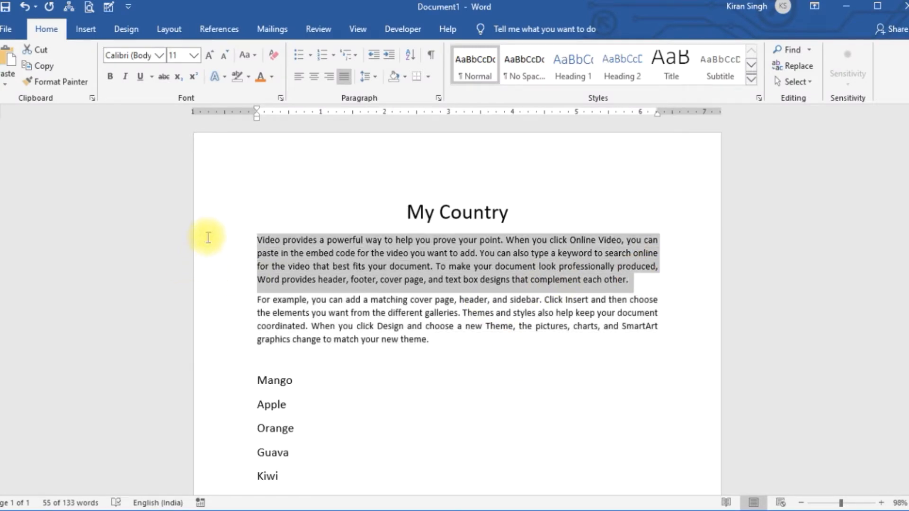
{"action": "left_click", "coordinate": [298, 76]}
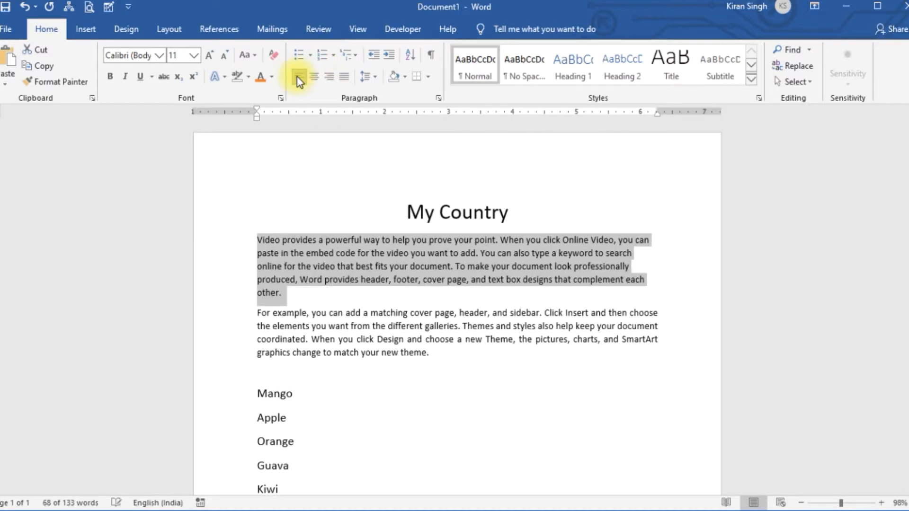
{"action": "left_click", "coordinate": [547, 424]}
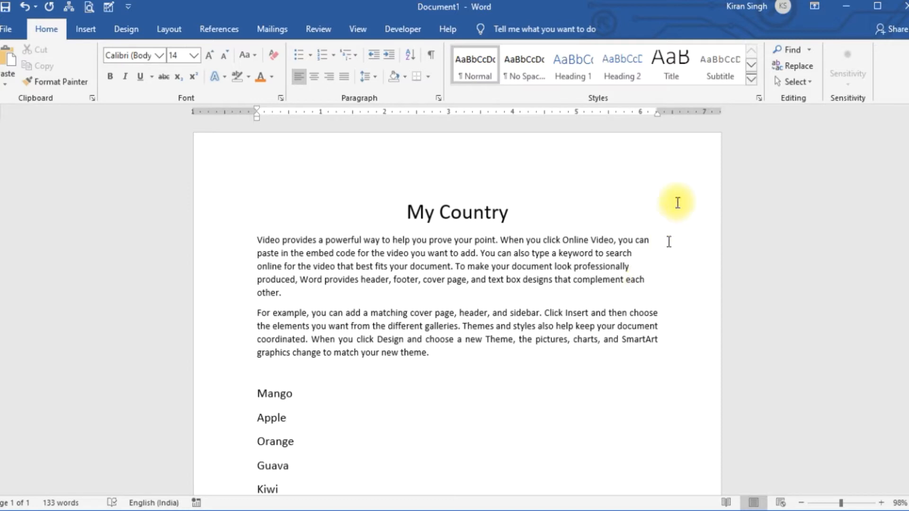
{"action": "left_click", "coordinate": [375, 79]}
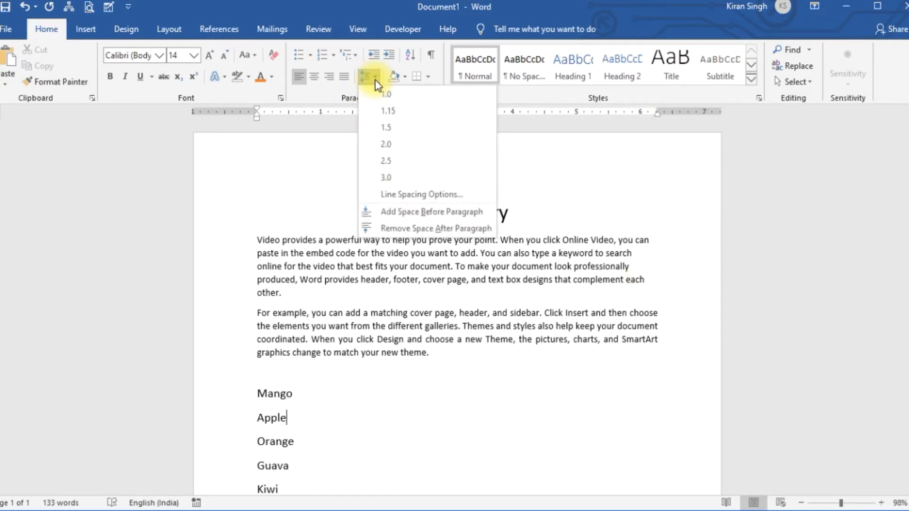
{"action": "left_click", "coordinate": [555, 177]}
Step: Enlarge the text of the first body paragraph to font size 16
{"action": "triple_click", "coordinate": [289, 267]}
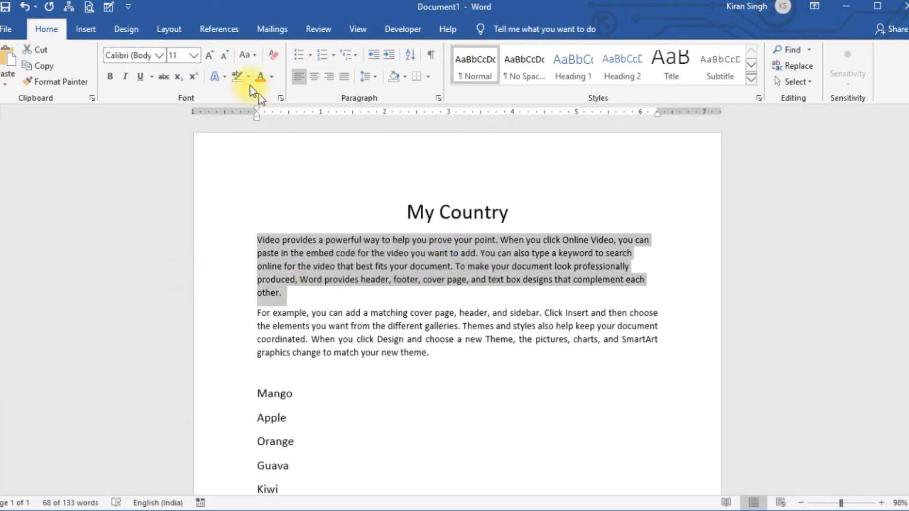
{"action": "left_click", "coordinate": [209, 55]}
{"action": "left_click", "coordinate": [209, 56]}
{"action": "left_click", "coordinate": [211, 61]}
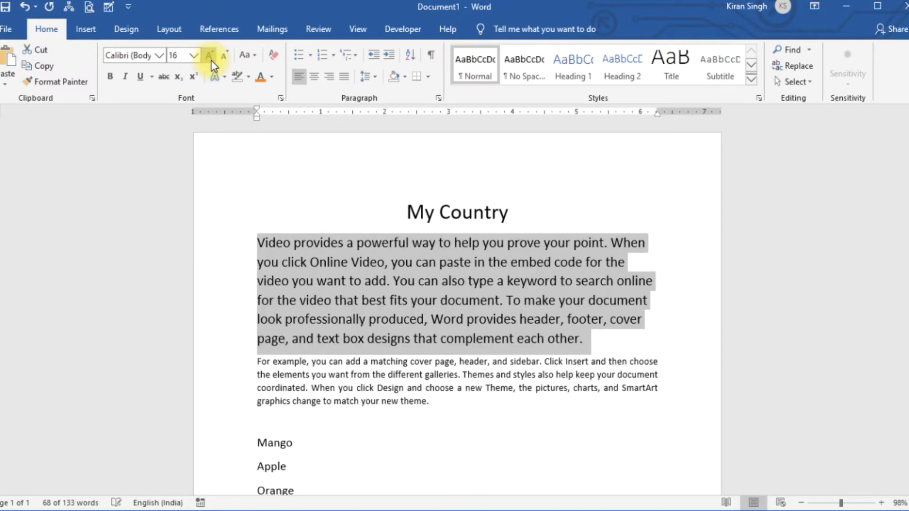
Step: Set the line spacing of the first body paragraph to 1.15 and deselect it
{"action": "left_click", "coordinate": [374, 79]}
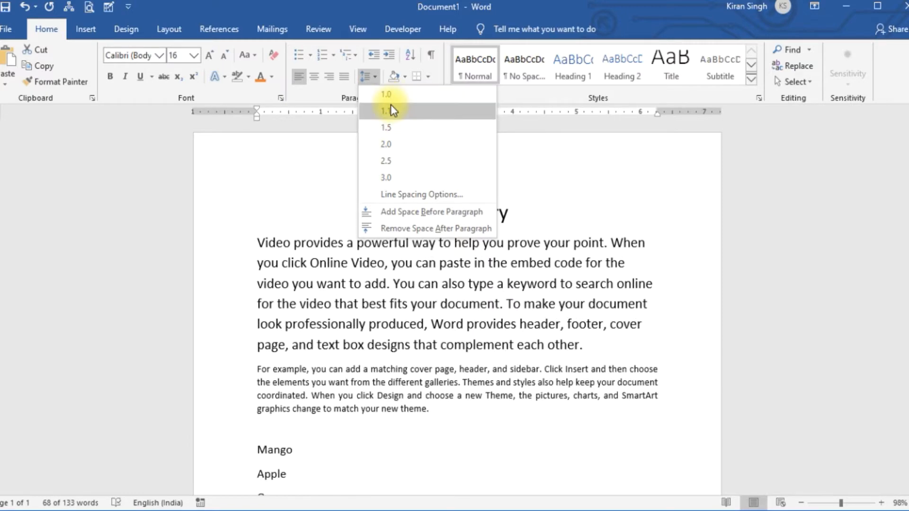
{"action": "left_click", "coordinate": [390, 110]}
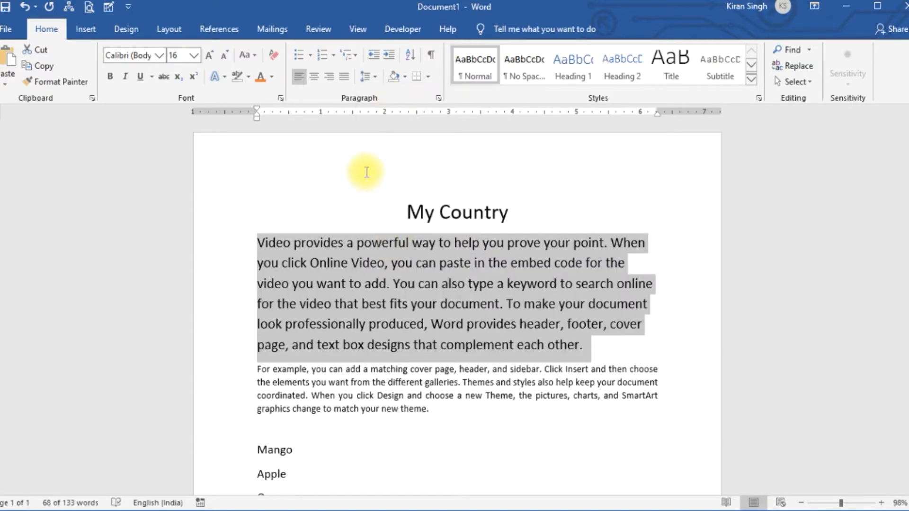
{"action": "left_click", "coordinate": [367, 137]}
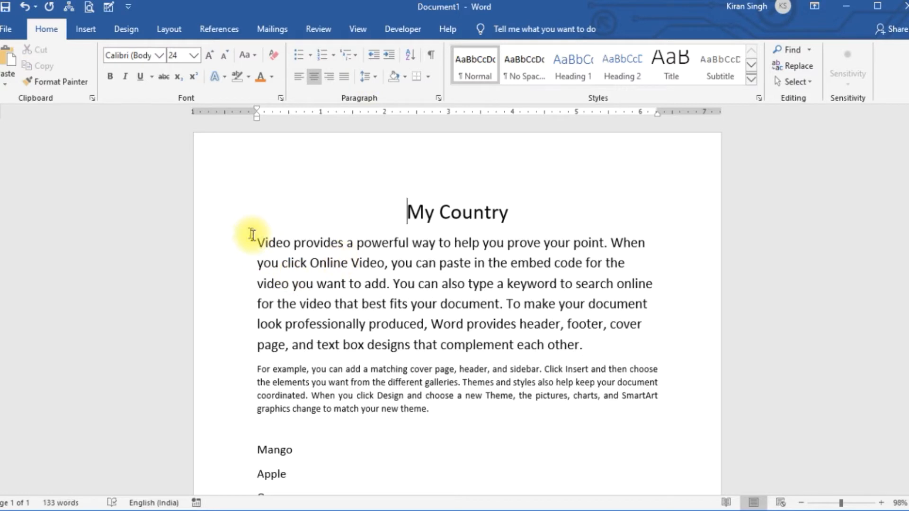
Step: Open the line spacing options for the first body paragraph, try the Exactly rule, and choose Multiple
{"action": "left_click_drag", "start_coordinate": [258, 243], "coordinate": [589, 345]}
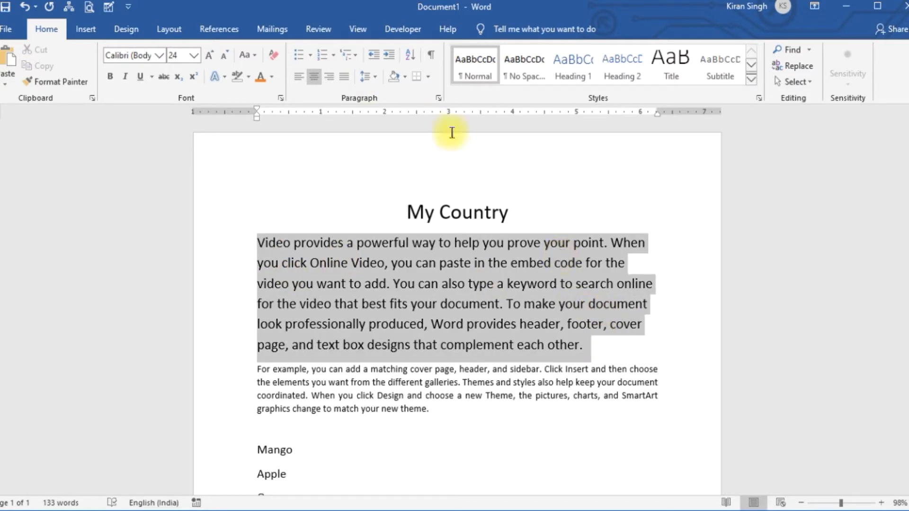
{"action": "left_click", "coordinate": [378, 83]}
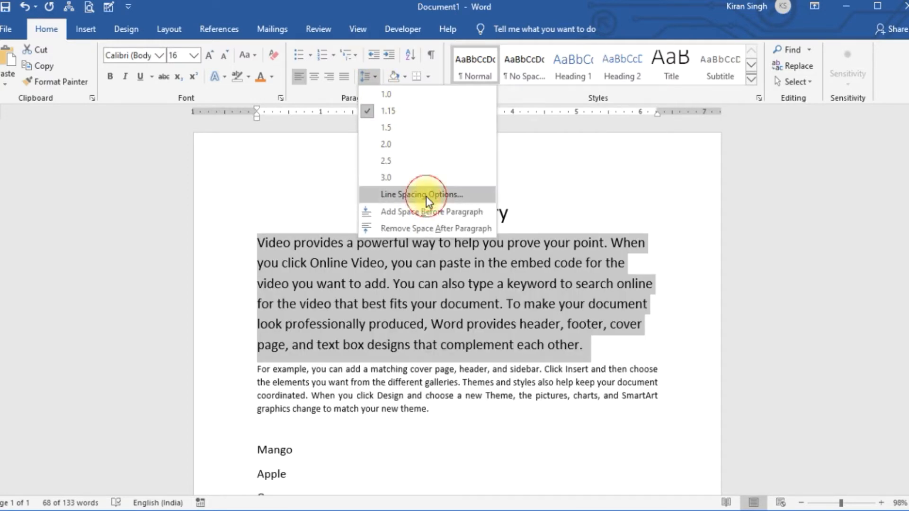
{"action": "left_click", "coordinate": [426, 195]}
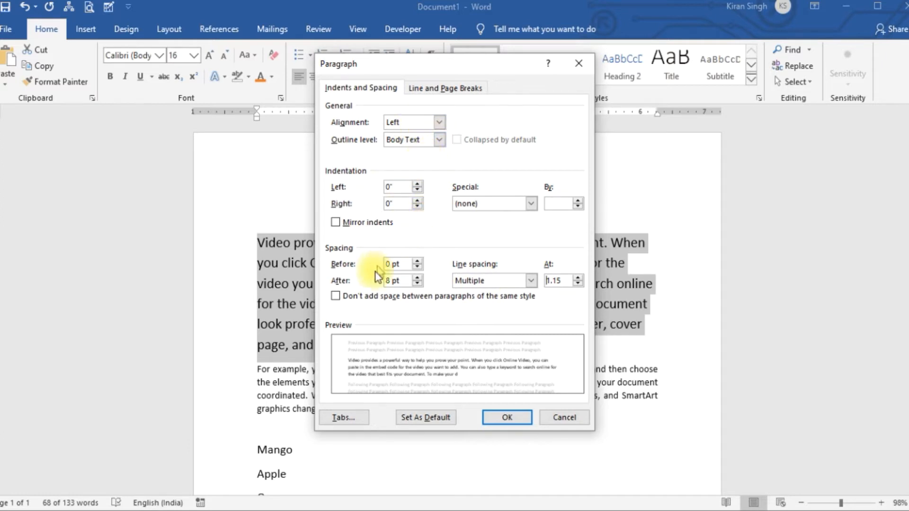
{"action": "left_click", "coordinate": [530, 281]}
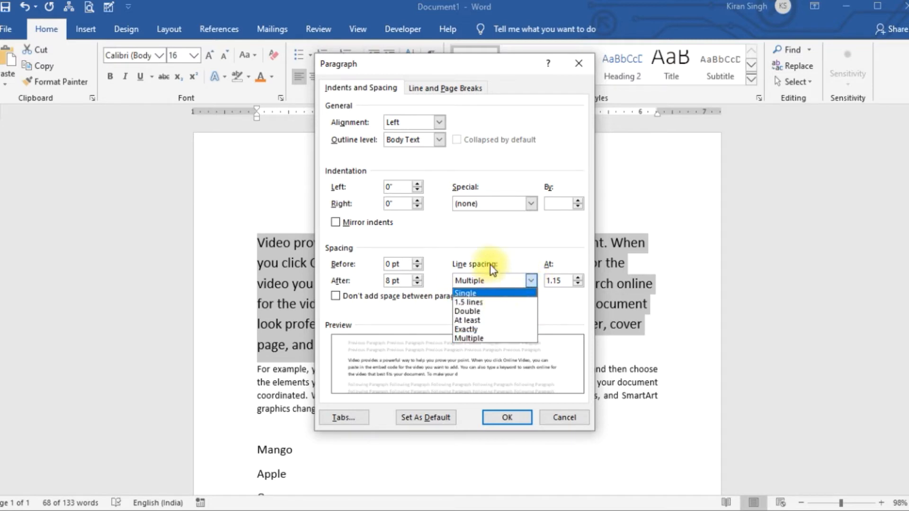
{"action": "left_click", "coordinate": [490, 329]}
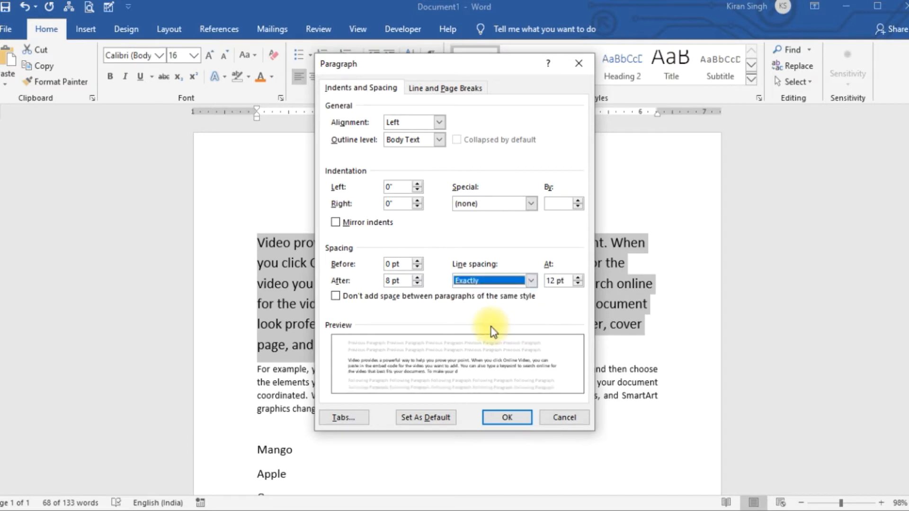
{"action": "left_click", "coordinate": [531, 281]}
{"action": "left_click", "coordinate": [518, 337]}
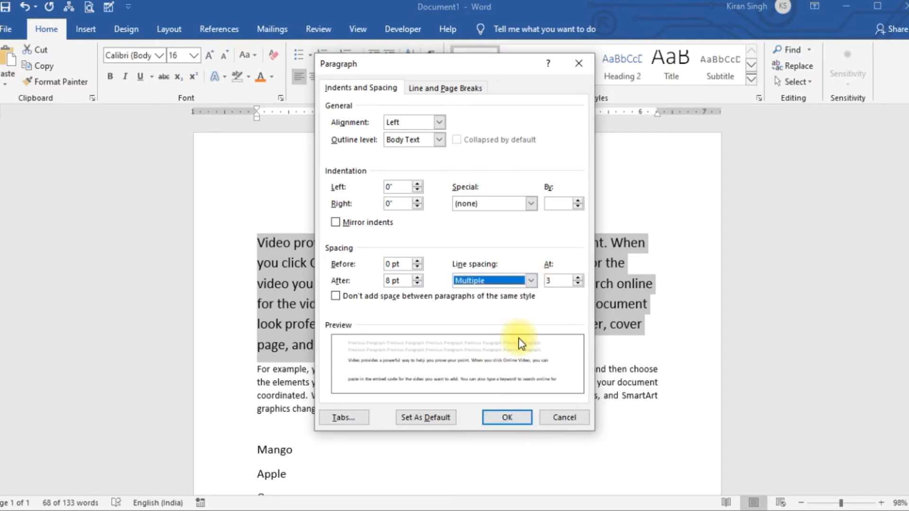
Step: Try a Multiple line spacing of 7 for the first body paragraph and close the options without applying it
{"action": "left_click", "coordinate": [579, 278]}
{"action": "left_click", "coordinate": [578, 277]}
{"action": "left_click", "coordinate": [579, 278]}
{"action": "left_click", "coordinate": [578, 278]}
{"action": "left_click", "coordinate": [579, 277]}
{"action": "left_click", "coordinate": [579, 278]}
{"action": "left_click", "coordinate": [579, 278]}
{"action": "left_click", "coordinate": [579, 278]}
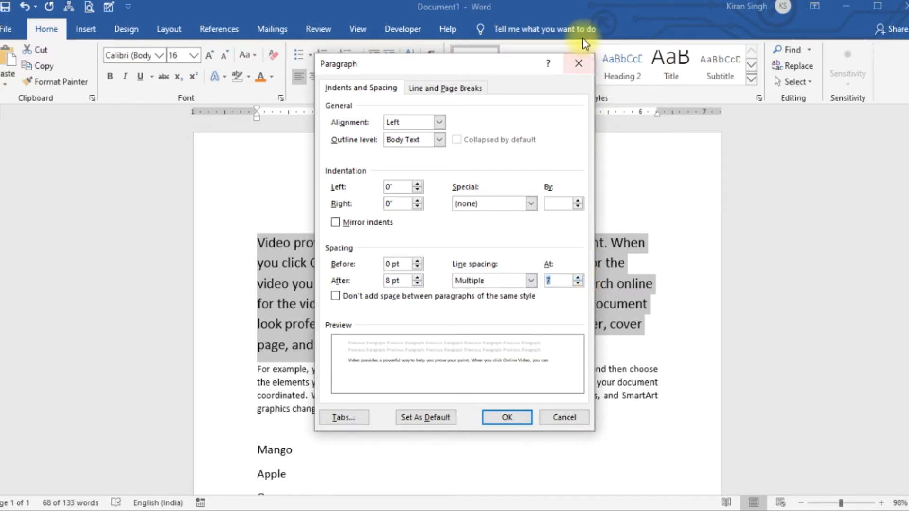
{"action": "left_click", "coordinate": [581, 65]}
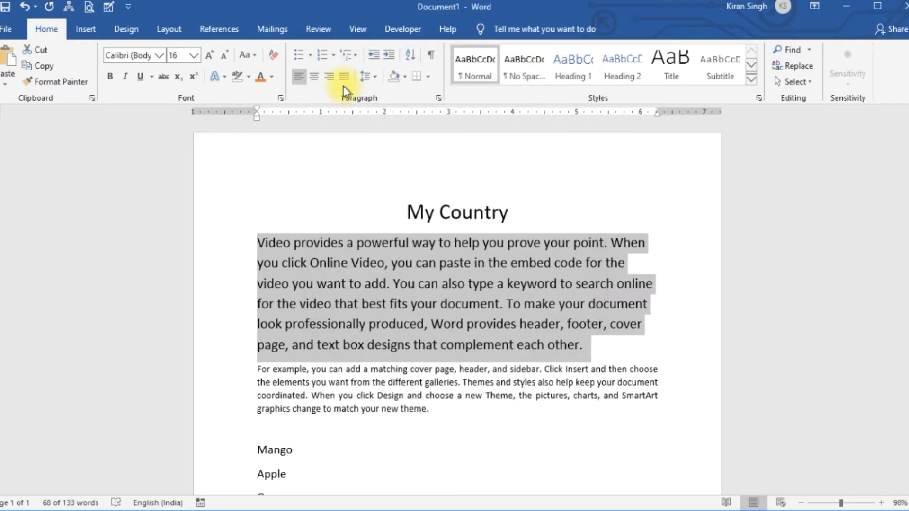
Step: Select both body paragraphs and add space before them
{"action": "left_click", "coordinate": [371, 76]}
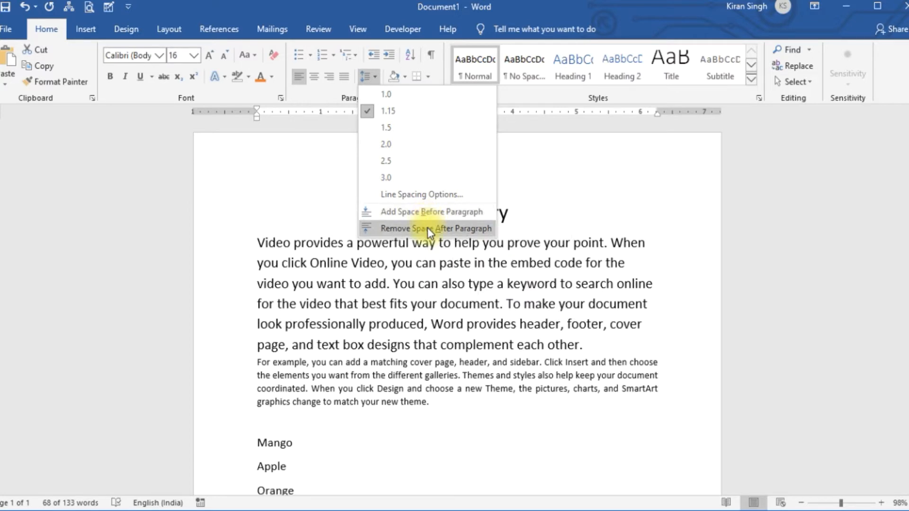
{"action": "left_click", "coordinate": [670, 222]}
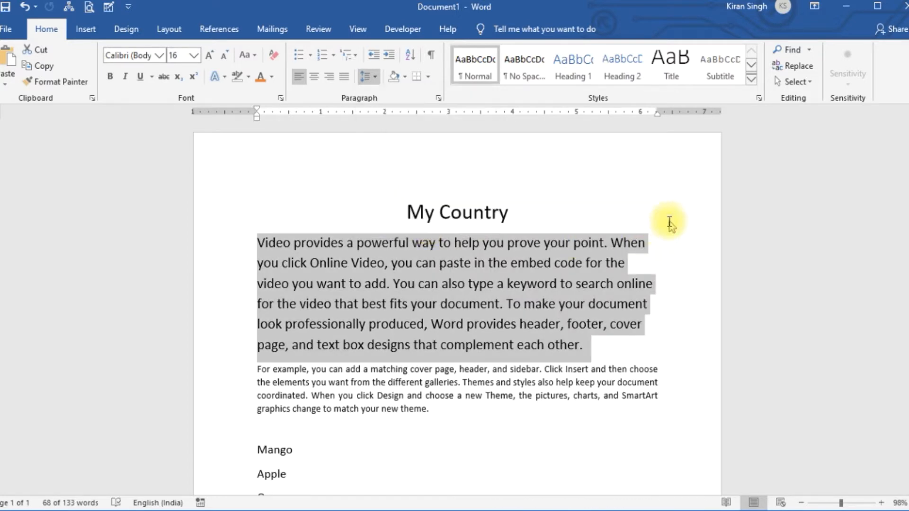
{"action": "left_click", "coordinate": [263, 259]}
{"action": "left_click_drag", "start_coordinate": [259, 240], "coordinate": [416, 411]}
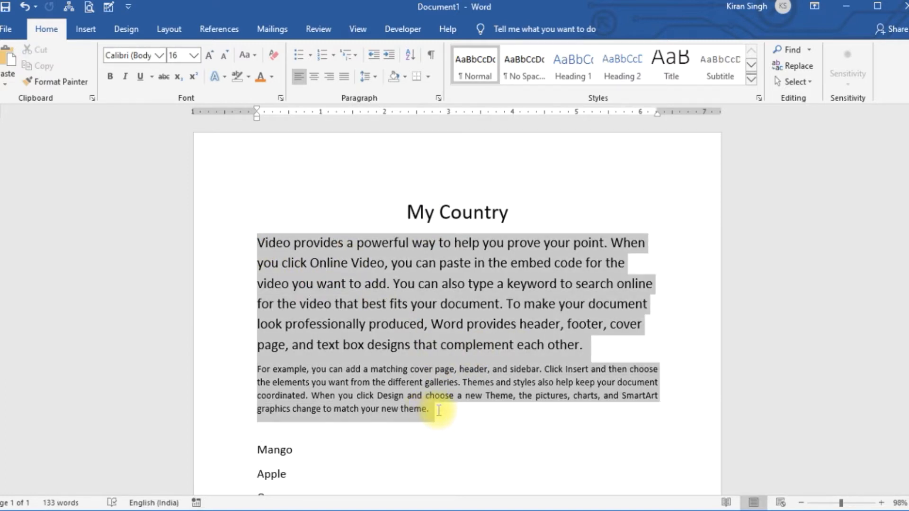
{"action": "left_click", "coordinate": [374, 75]}
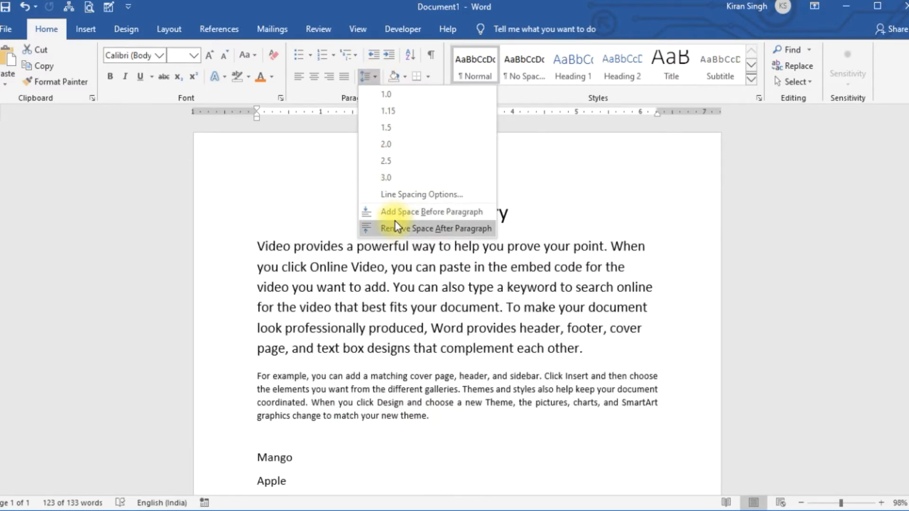
{"action": "left_click", "coordinate": [395, 214]}
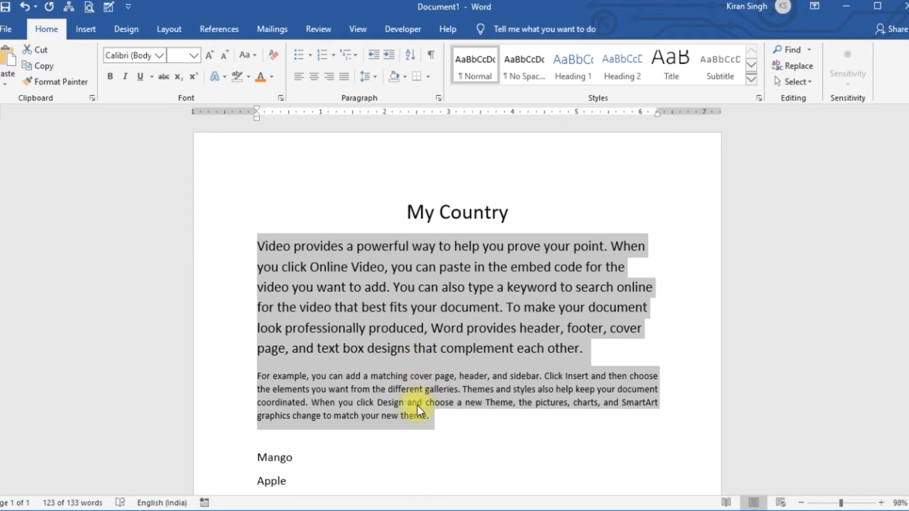
Step: Remove the space after both body paragraphs and clear the selection
{"action": "left_click", "coordinate": [374, 77]}
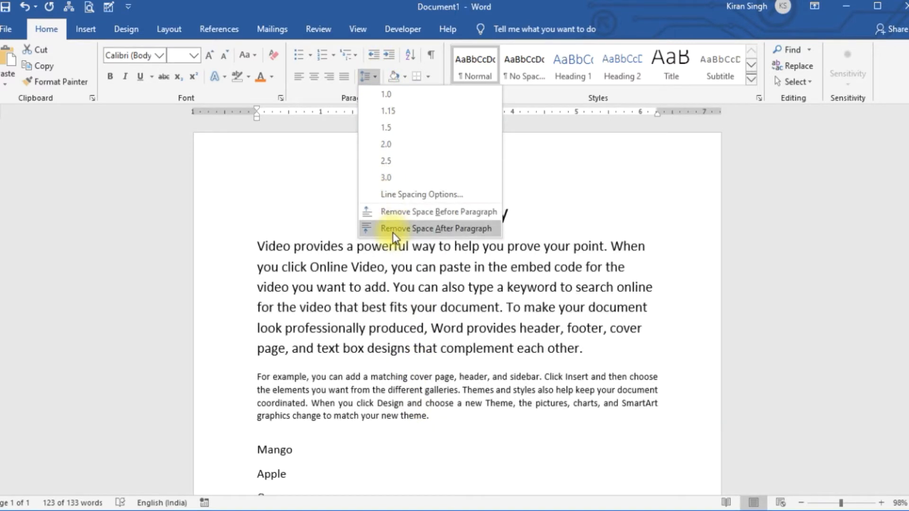
{"action": "left_click", "coordinate": [393, 229]}
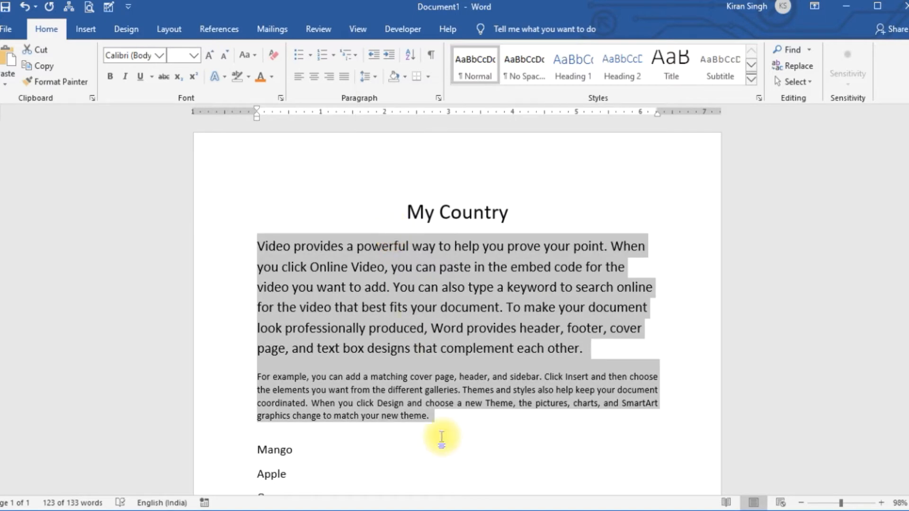
{"action": "left_click", "coordinate": [571, 441]}
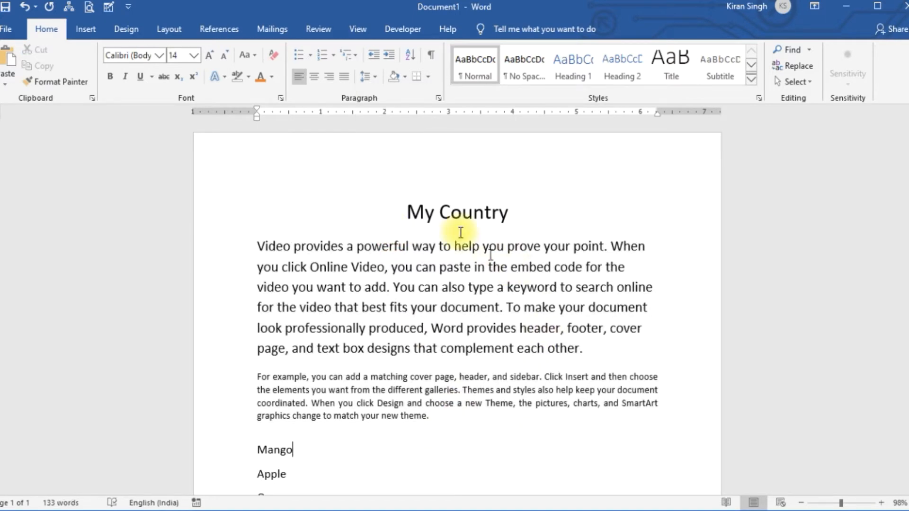
{"action": "left_click", "coordinate": [376, 80]}
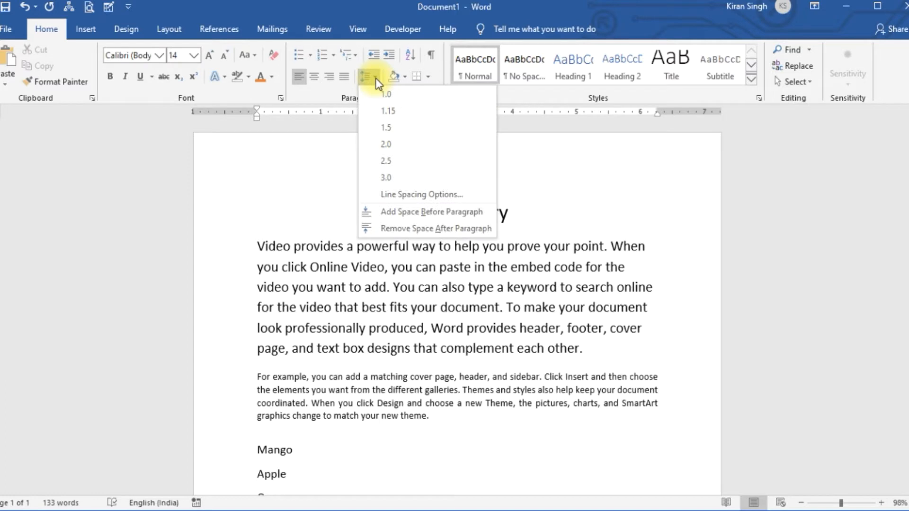
{"action": "left_click", "coordinate": [611, 351]}
Step: Shade the first body paragraph light orange and remove the shading again with No Color
{"action": "left_click", "coordinate": [586, 349]}
{"action": "left_click_drag", "start_coordinate": [551, 334], "coordinate": [230, 236]}
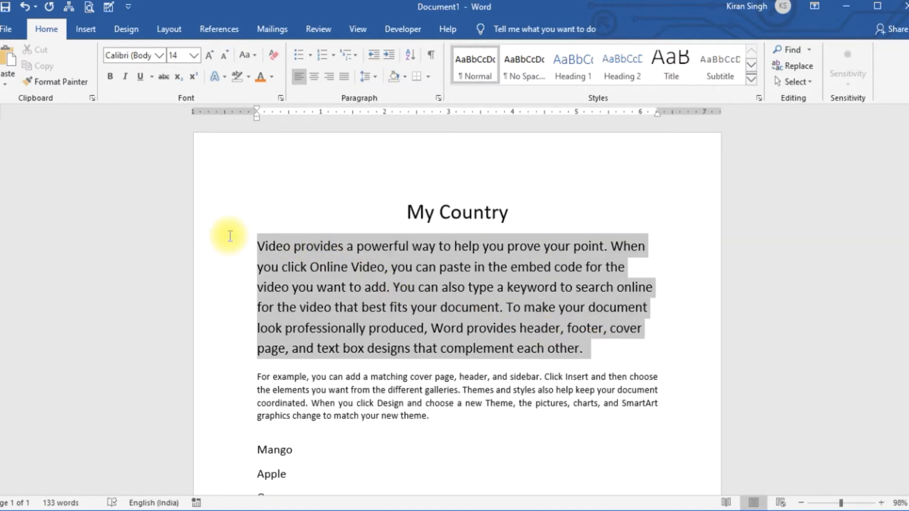
{"action": "left_click", "coordinate": [406, 75]}
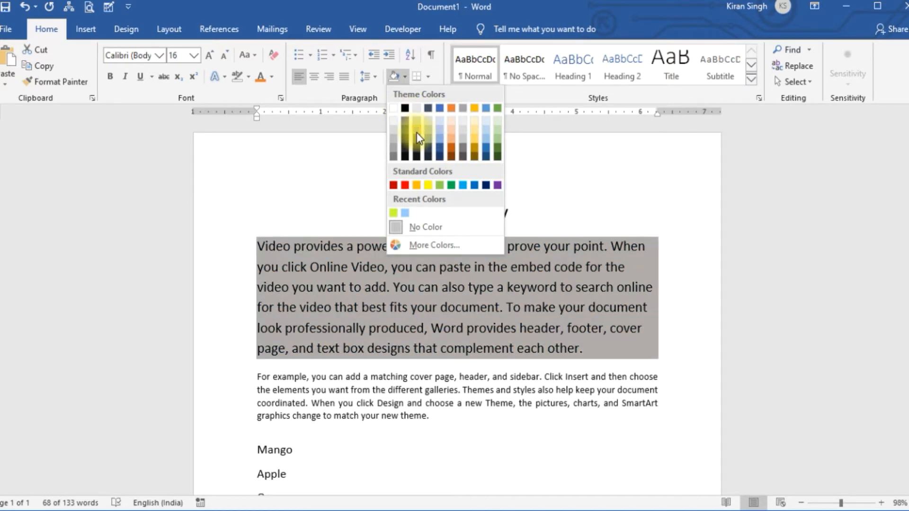
{"action": "left_click", "coordinate": [451, 136]}
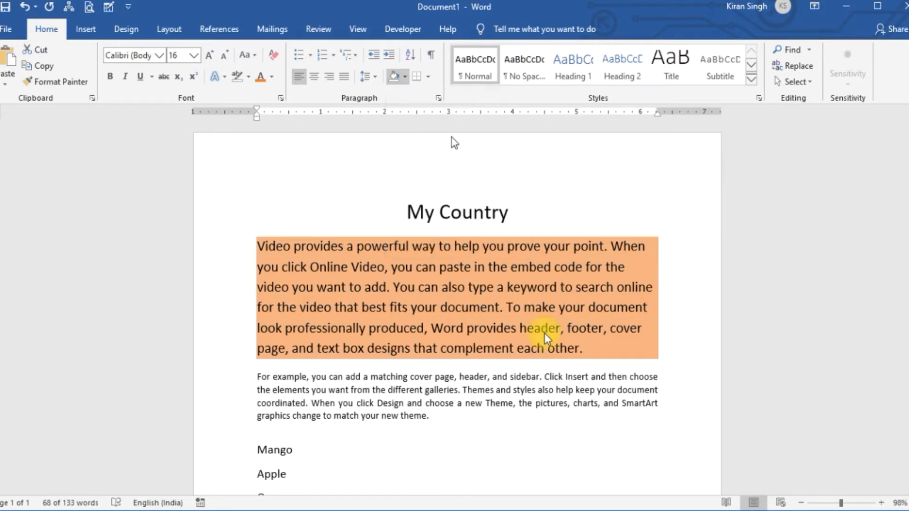
{"action": "left_click", "coordinate": [545, 348]}
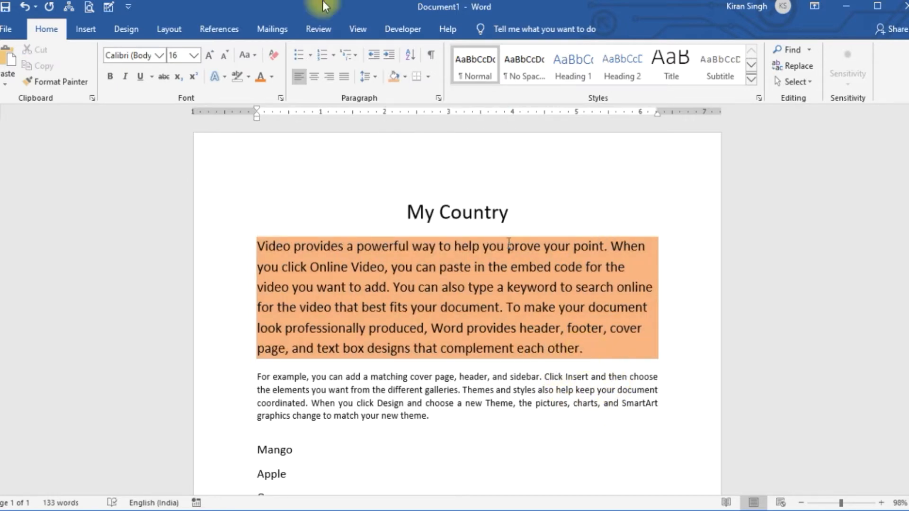
{"action": "left_click", "coordinate": [404, 78]}
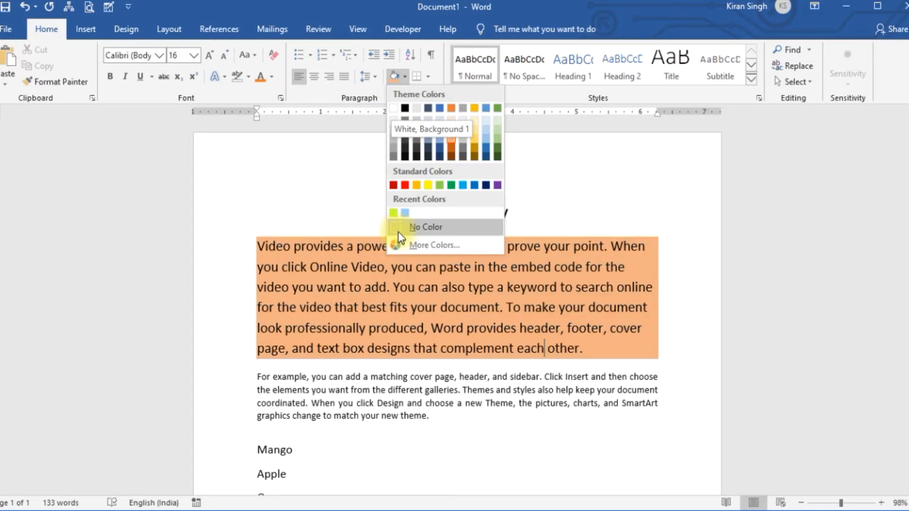
{"action": "left_click", "coordinate": [399, 232]}
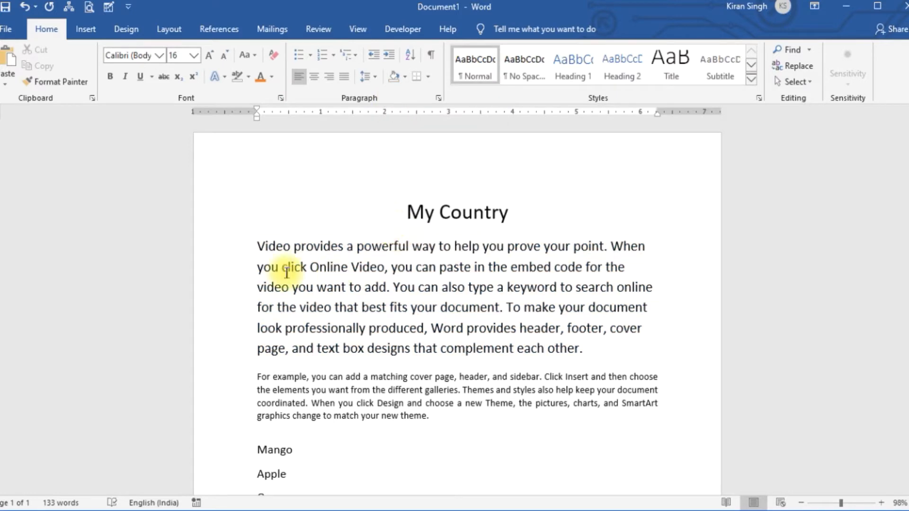
Step: Examine the standard and custom colour choices for shading the first body paragraph, without applying any
{"action": "left_click_drag", "start_coordinate": [258, 245], "coordinate": [601, 350]}
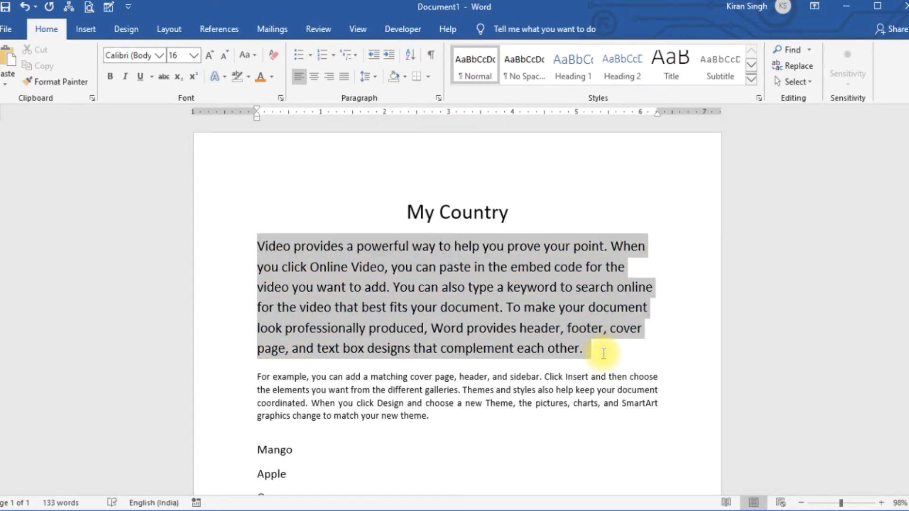
{"action": "left_click", "coordinate": [403, 76]}
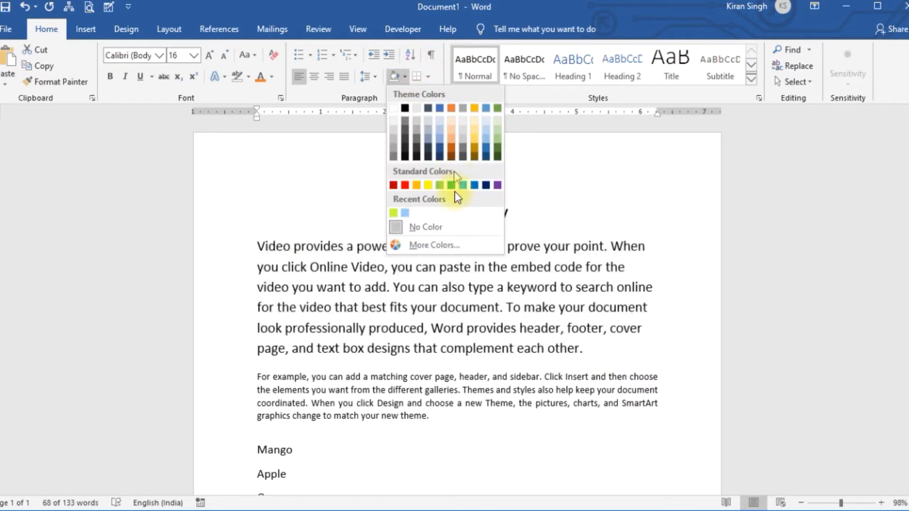
{"action": "left_click", "coordinate": [449, 244]}
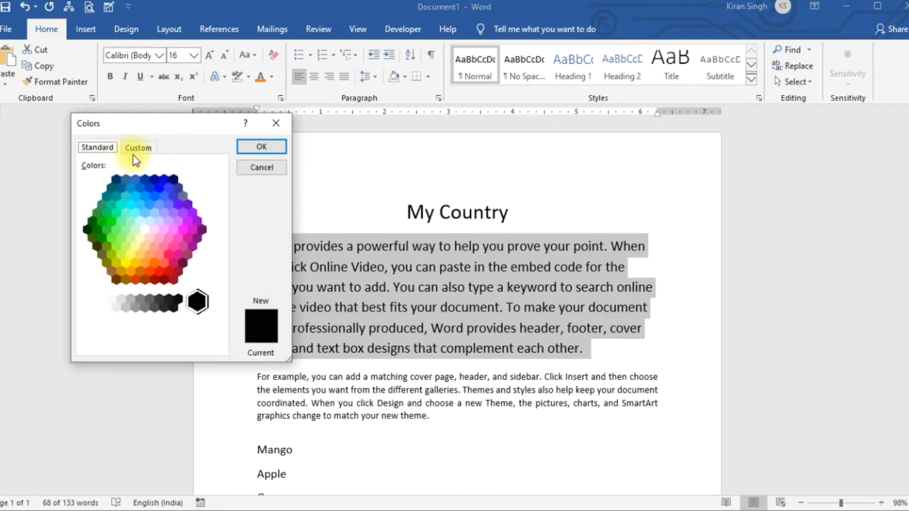
{"action": "left_click", "coordinate": [136, 150]}
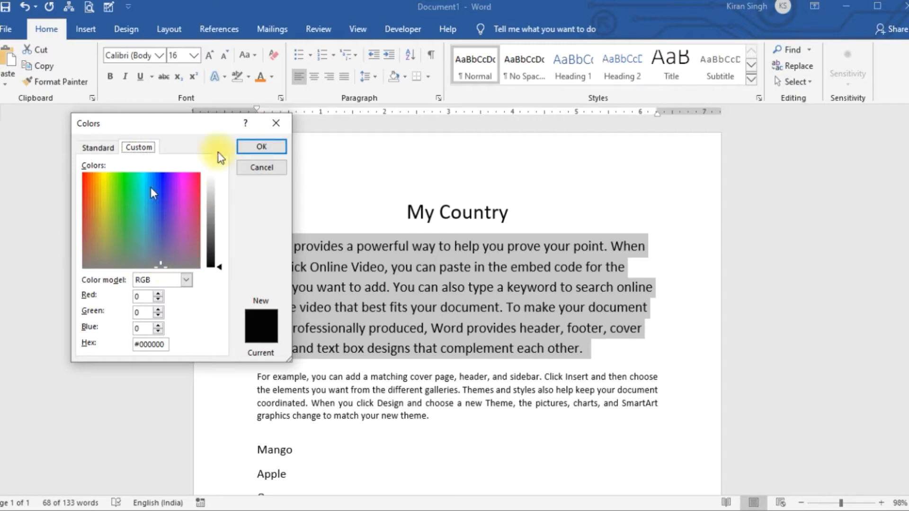
{"action": "left_click", "coordinate": [276, 123]}
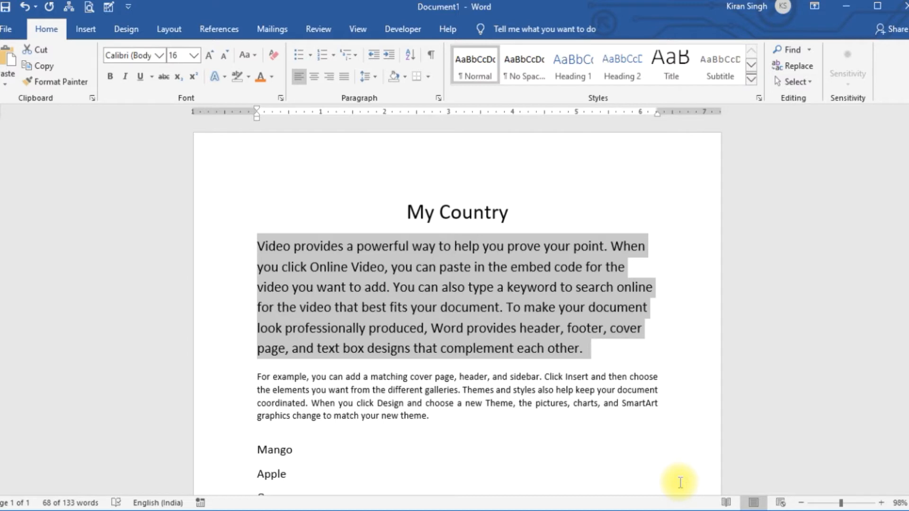
Step: Apply Outside Borders to the first body paragraph and deselect it
{"action": "left_click", "coordinate": [429, 77]}
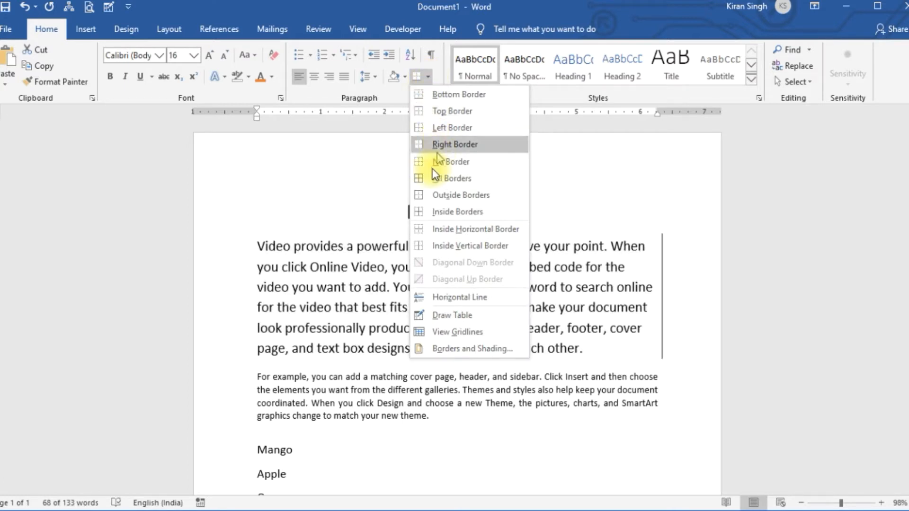
{"action": "left_click", "coordinate": [425, 199]}
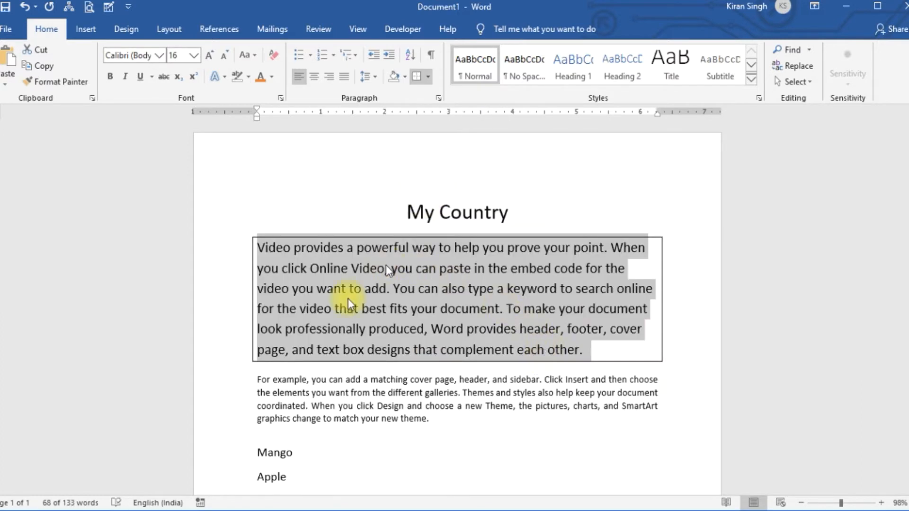
{"action": "left_click", "coordinate": [413, 464]}
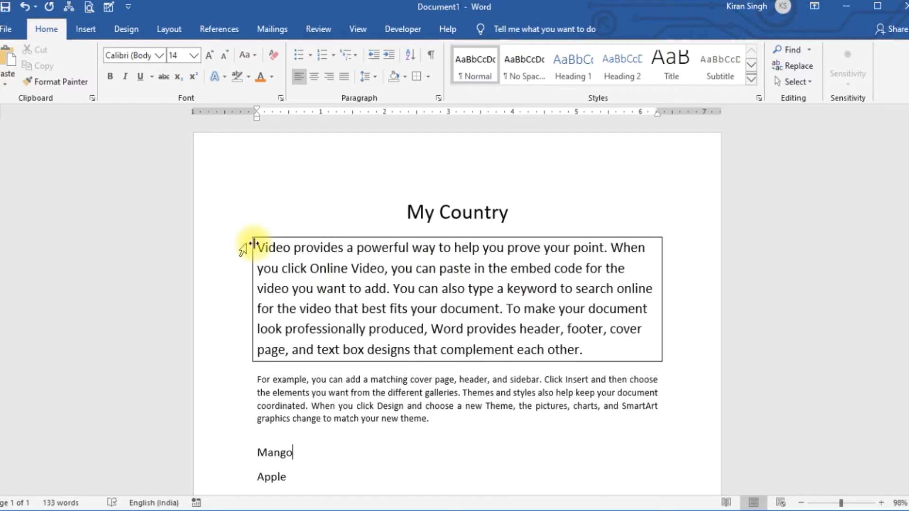
Step: Change the first body paragraph's box border to a thick 3 pt multi-line style and deselect it
{"action": "left_click_drag", "start_coordinate": [255, 244], "coordinate": [694, 349]}
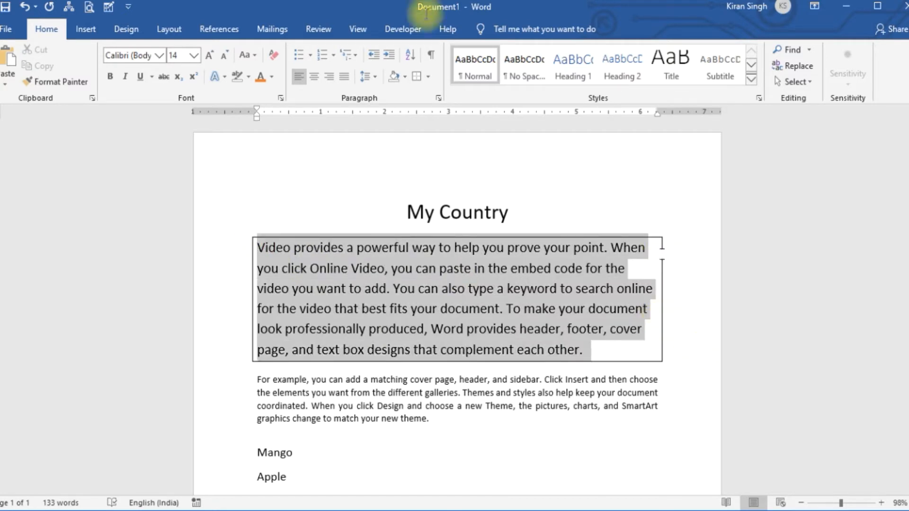
{"action": "left_click", "coordinate": [428, 76]}
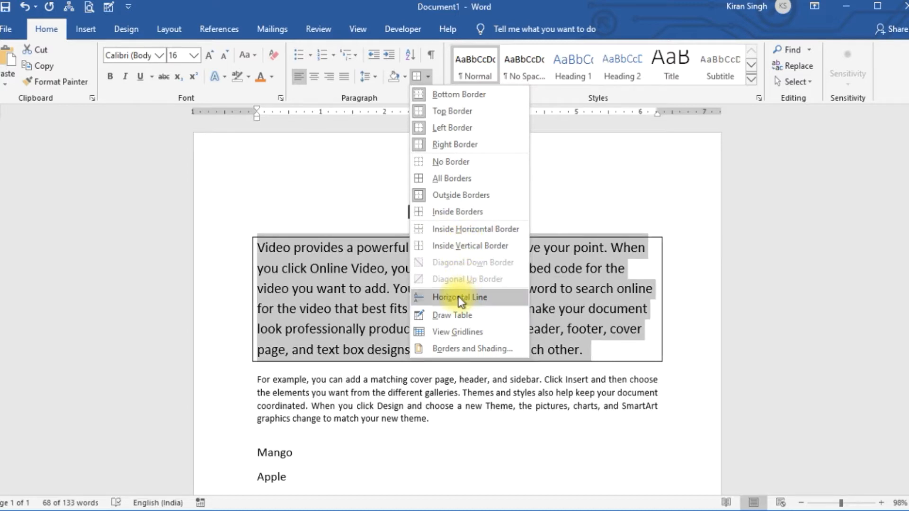
{"action": "left_click", "coordinate": [457, 351]}
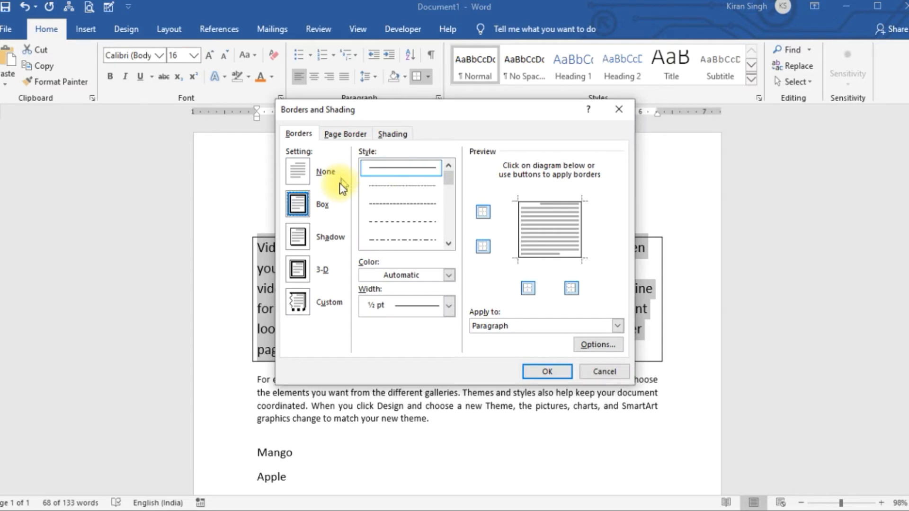
{"action": "left_click_drag", "start_coordinate": [450, 174], "coordinate": [452, 199]}
{"action": "left_click", "coordinate": [428, 187]}
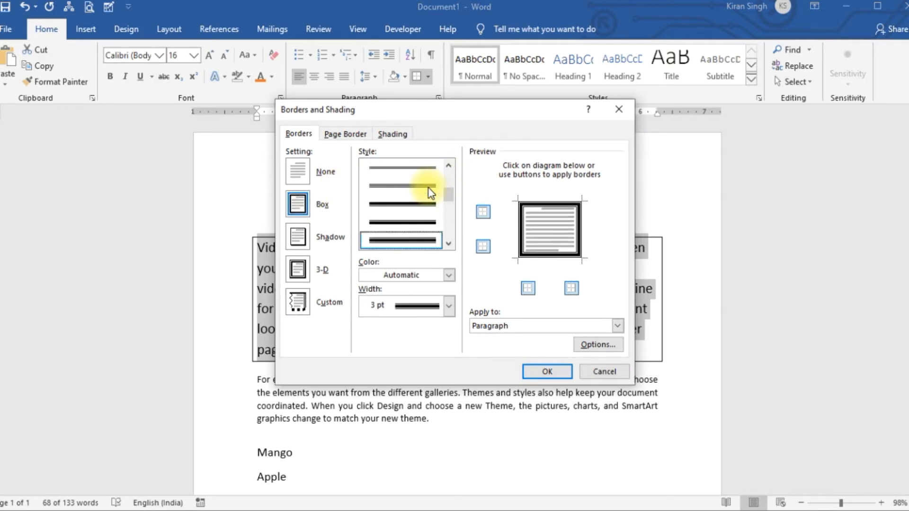
{"action": "left_click", "coordinate": [541, 374]}
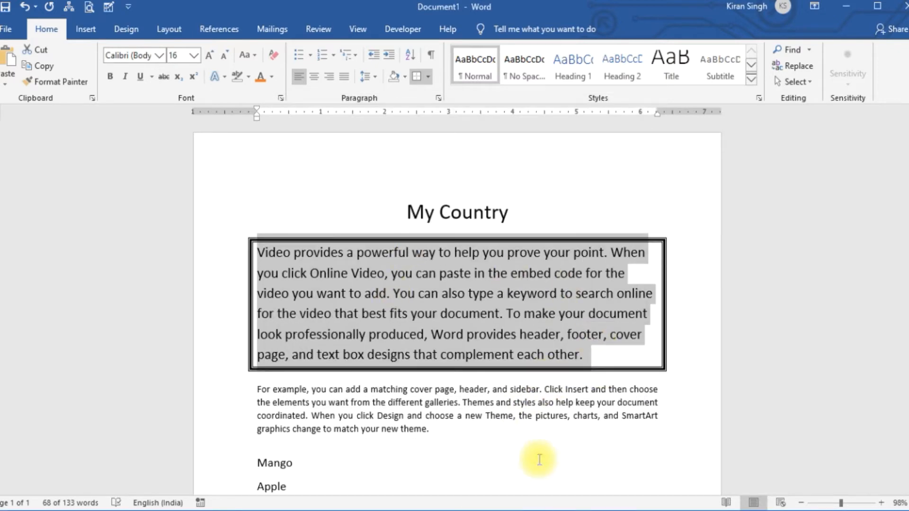
{"action": "left_click", "coordinate": [532, 426]}
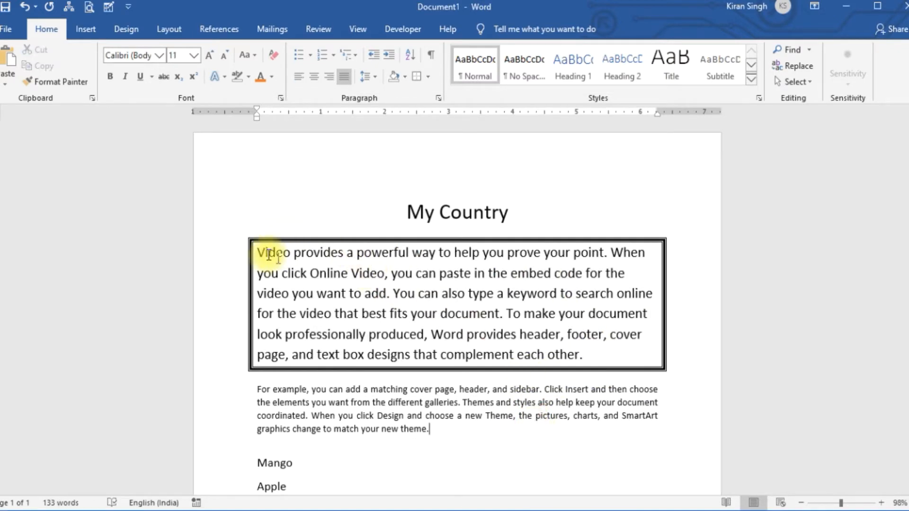
Step: Change the first body paragraph's box border colour to the standard dark blue and deselect the paragraph
{"action": "left_click_drag", "start_coordinate": [256, 248], "coordinate": [587, 352]}
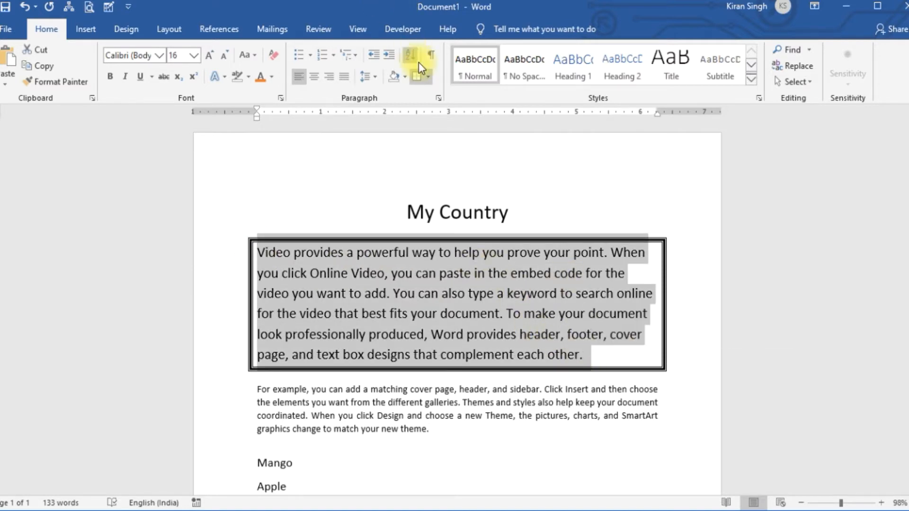
{"action": "left_click", "coordinate": [428, 77]}
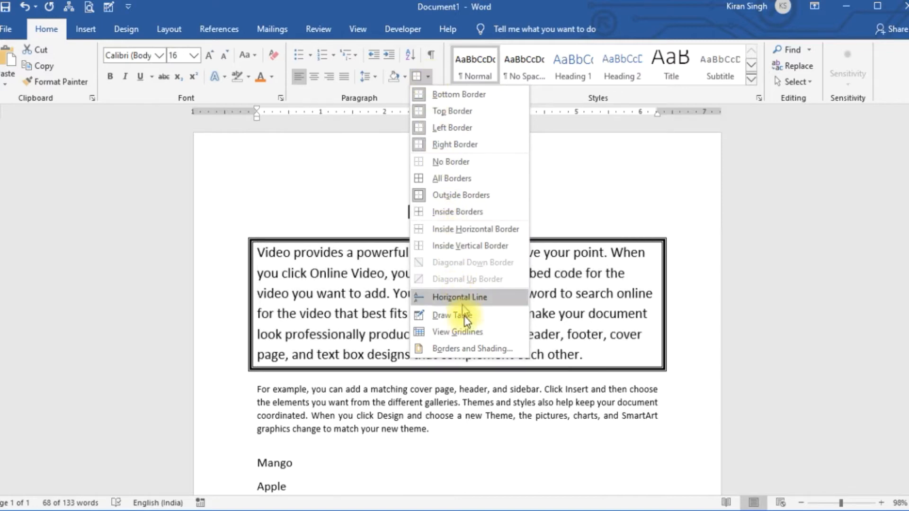
{"action": "left_click", "coordinate": [468, 350]}
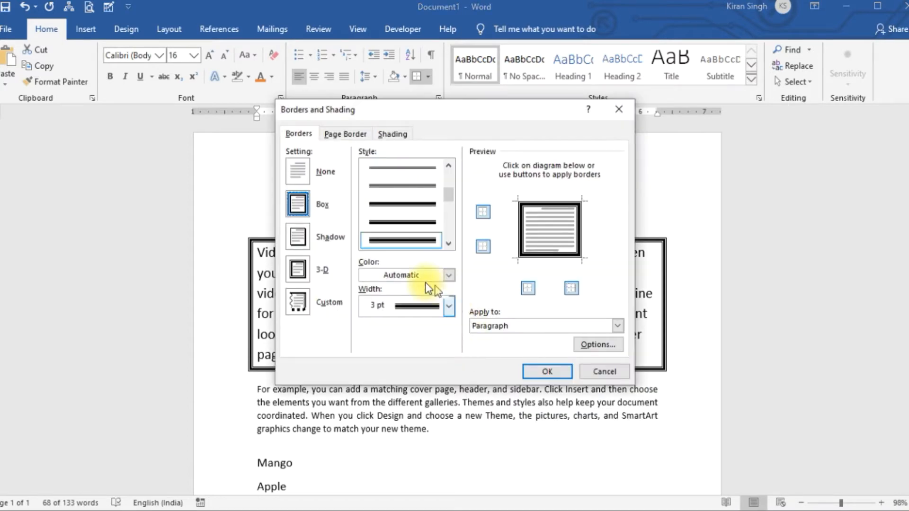
{"action": "left_click", "coordinate": [450, 274]}
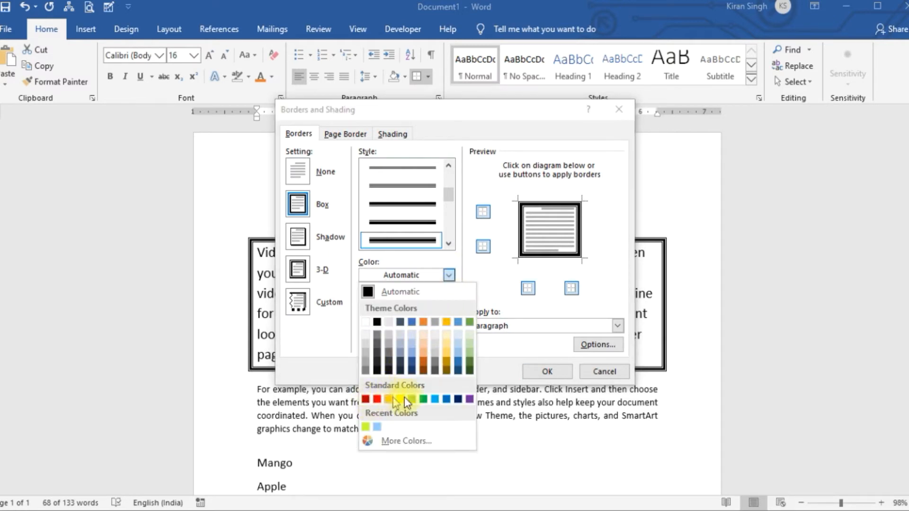
{"action": "left_click", "coordinate": [458, 400]}
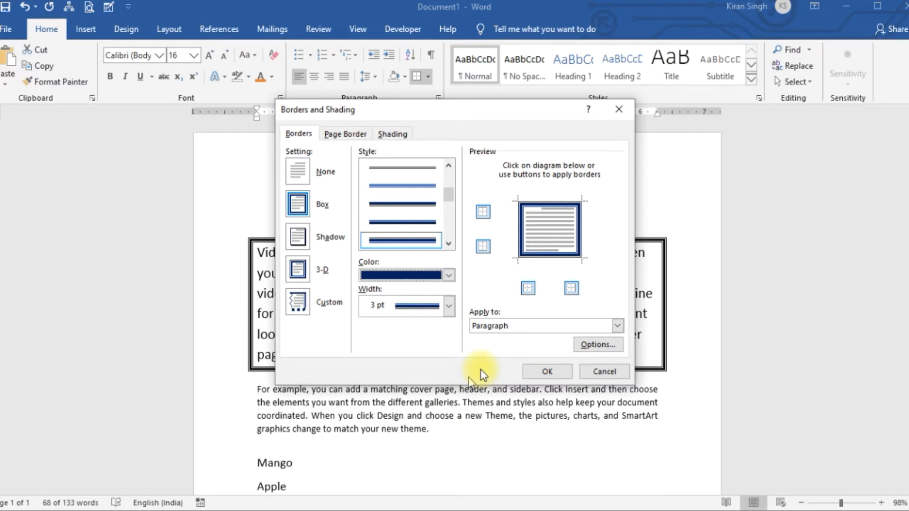
{"action": "left_click", "coordinate": [544, 371]}
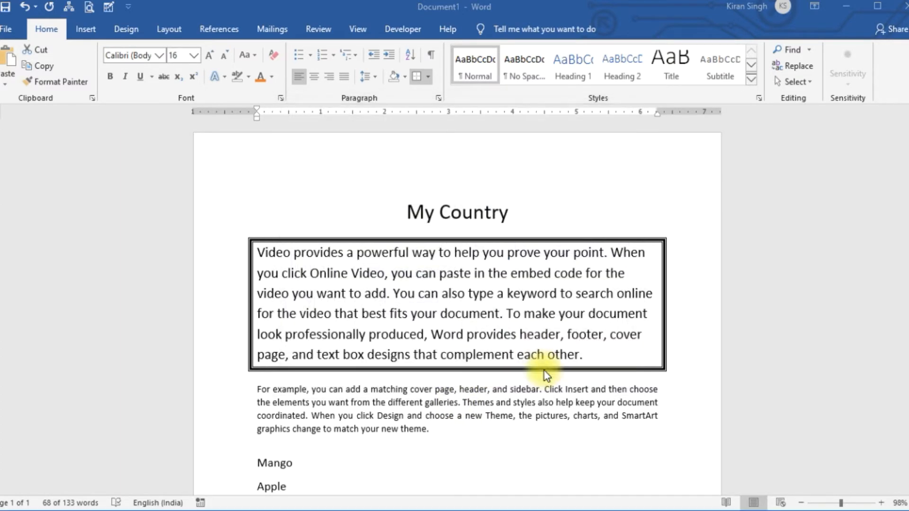
{"action": "left_click", "coordinate": [660, 424]}
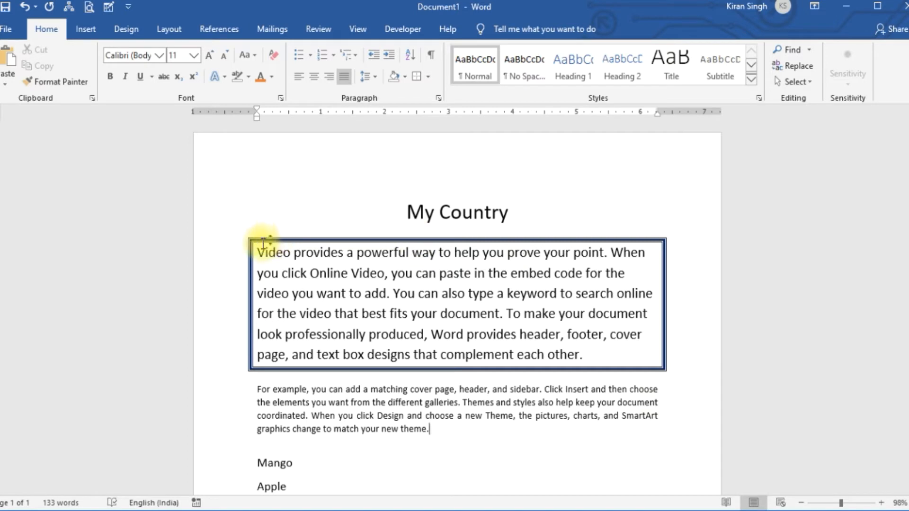
Step: Set the first body paragraph's box border colour to the standard red and place the cursor in the empty line above Mango
{"action": "left_click_drag", "start_coordinate": [260, 247], "coordinate": [592, 348]}
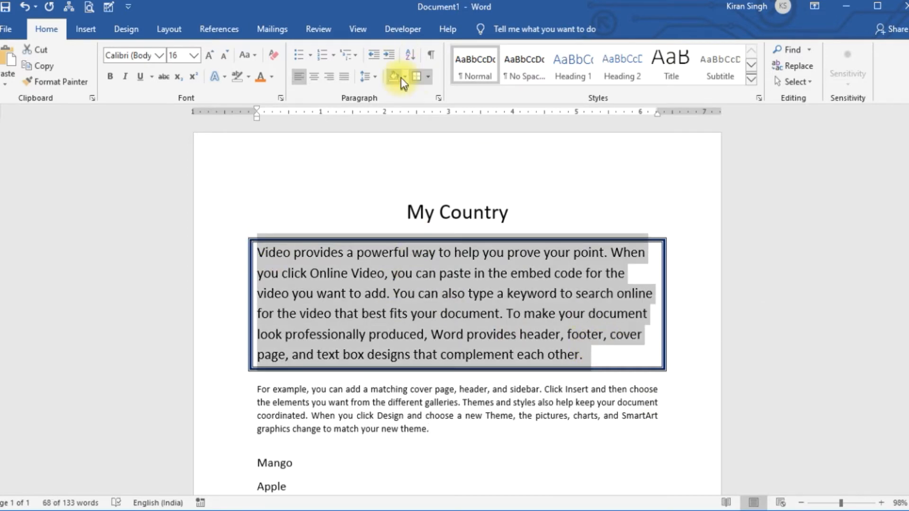
{"action": "left_click", "coordinate": [428, 77]}
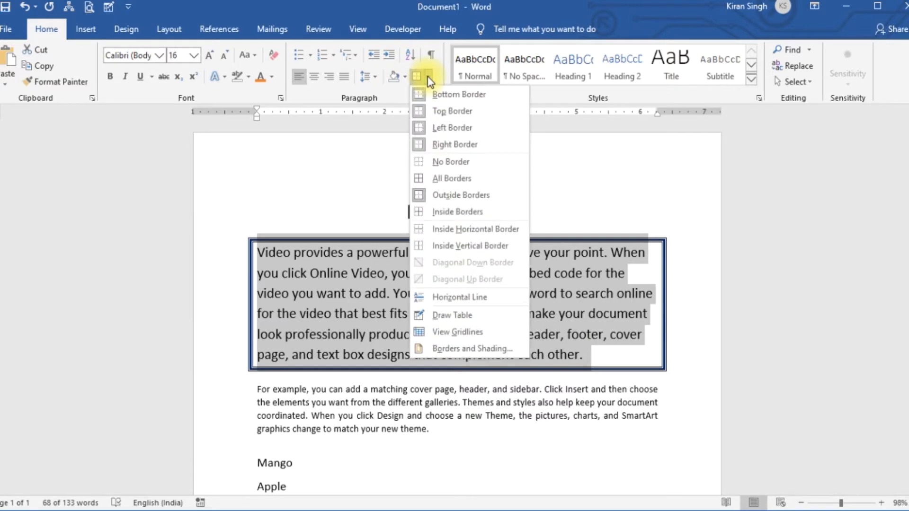
{"action": "left_click", "coordinate": [465, 347]}
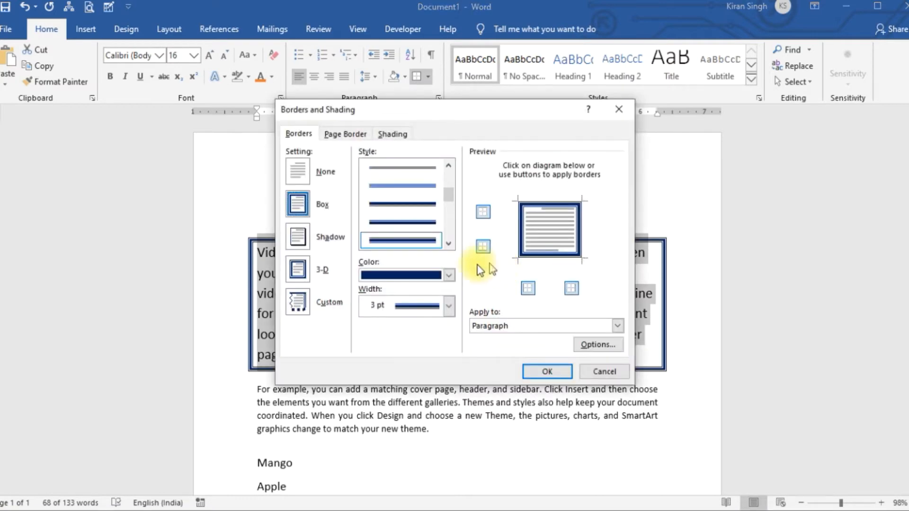
{"action": "left_click", "coordinate": [448, 275]}
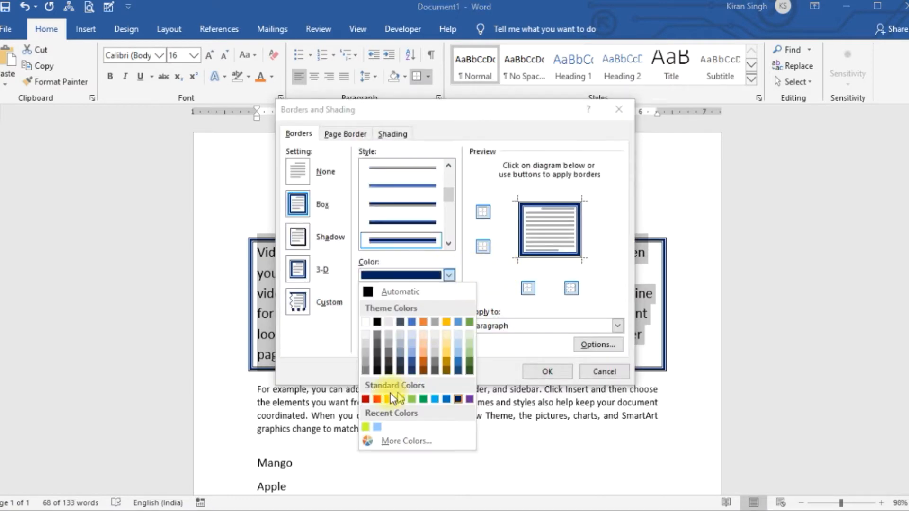
{"action": "left_click", "coordinate": [377, 400]}
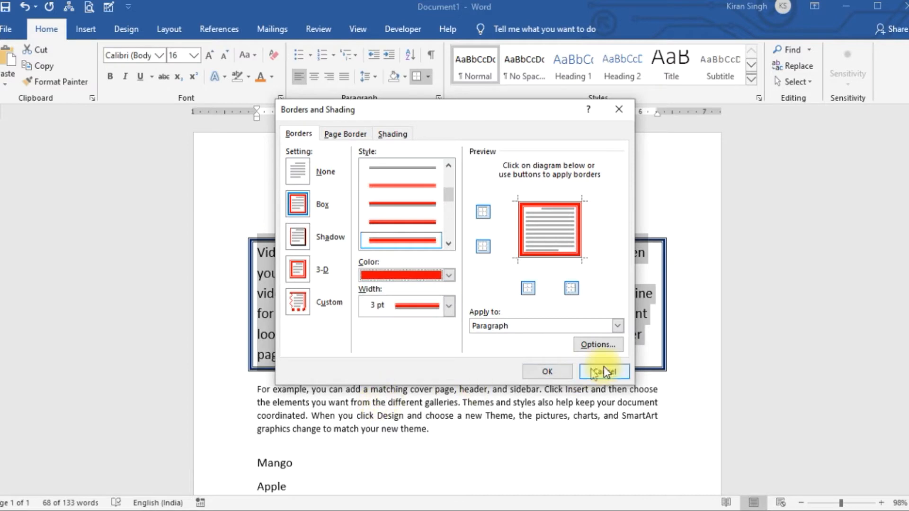
{"action": "left_click", "coordinate": [545, 371]}
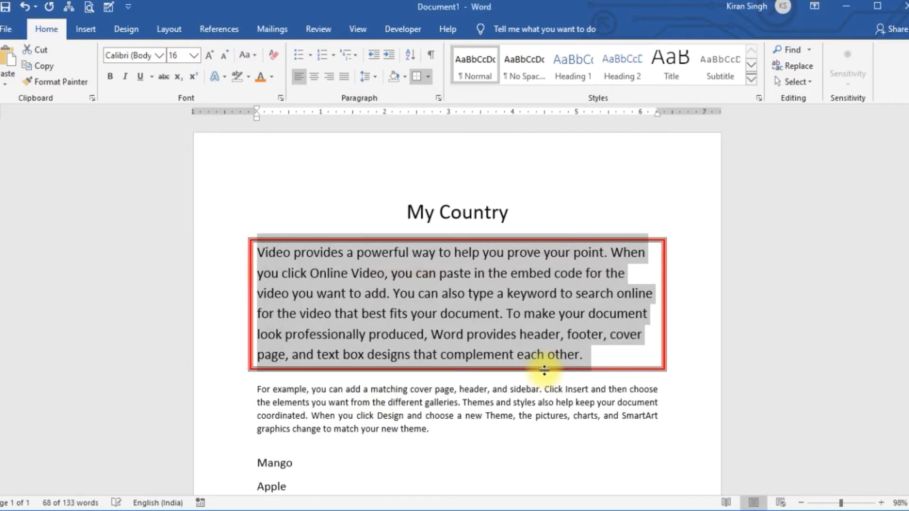
{"action": "left_click", "coordinate": [564, 442]}
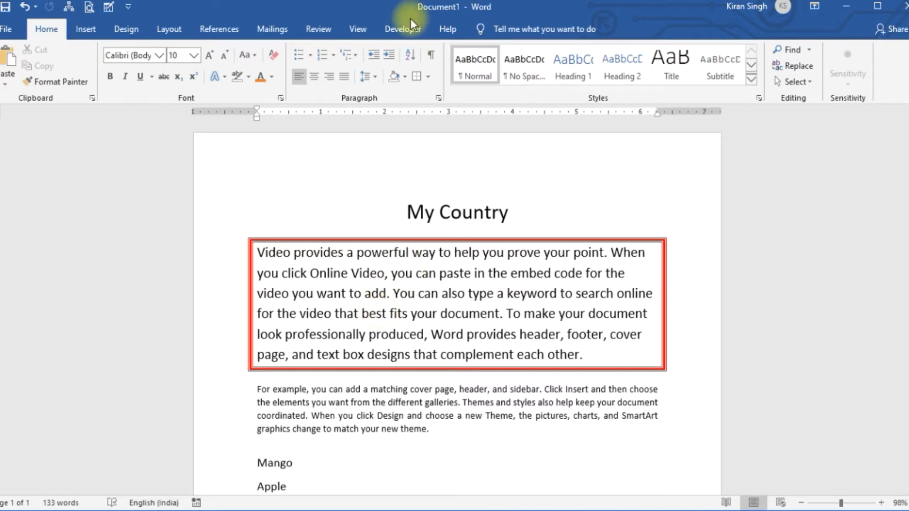
Step: Draw a single-cell table about 6.31" wide and 0.3" high between the second body paragraph and the fruit list
{"action": "left_click", "coordinate": [428, 77]}
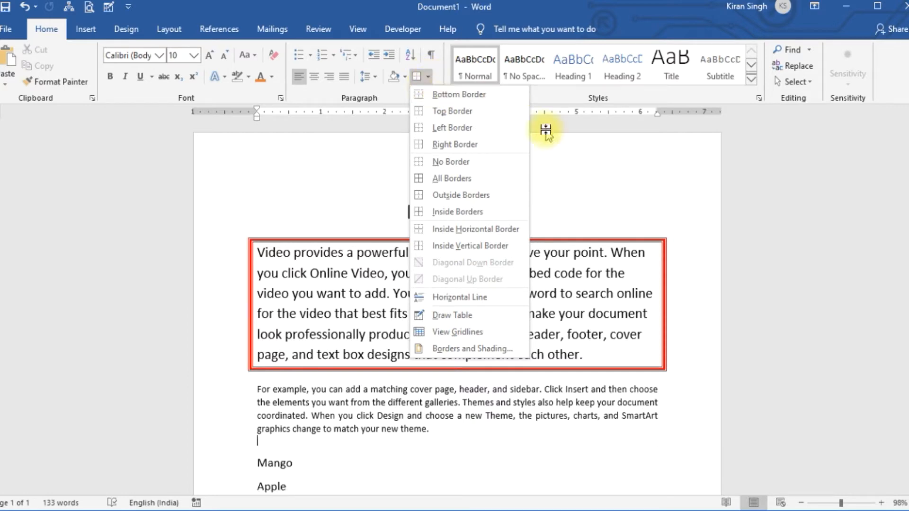
{"action": "left_click", "coordinate": [456, 314]}
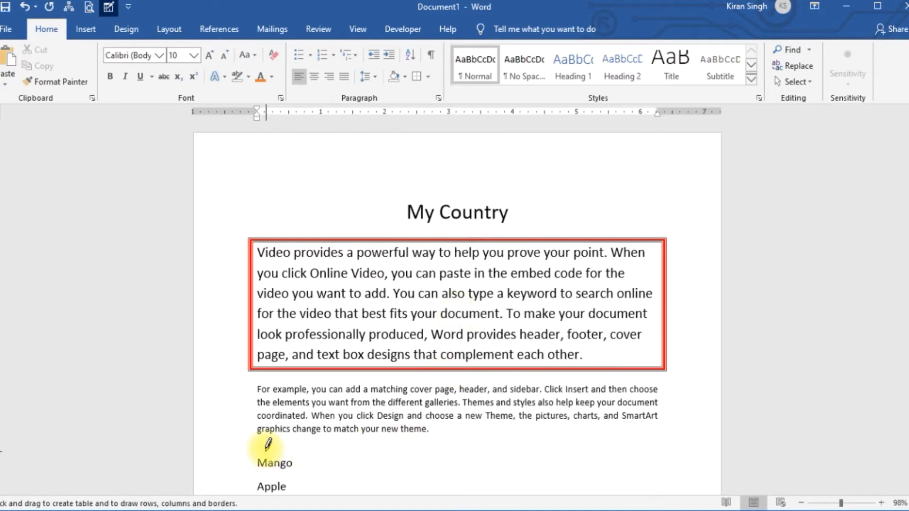
{"action": "mouse_move", "coordinate": [585, 445]}
{"action": "left_mouse_down"}
{"action": "mouse_move", "coordinate": [637, 443]}
{"action": "mouse_move", "coordinate": [663, 455]}
{"action": "left_mouse_up"}
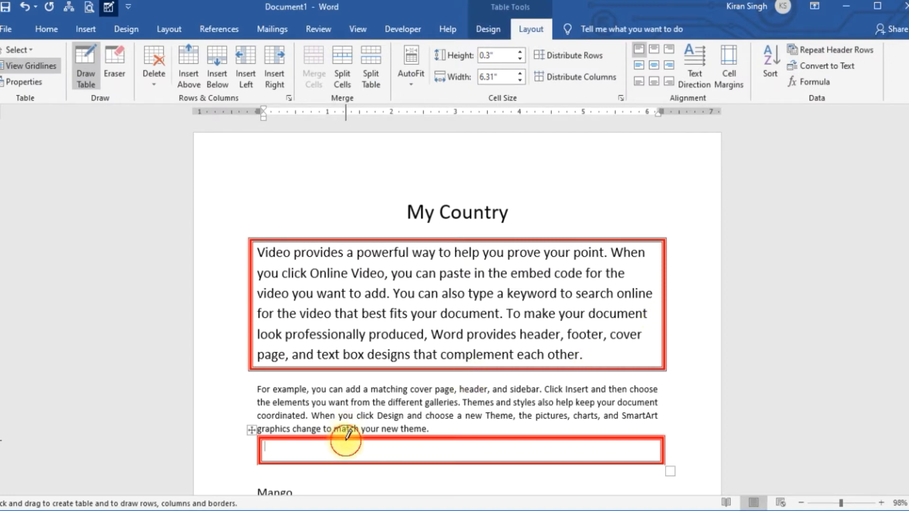
Step: Divide the drawn table into five columns with four vertical lines and leave table drawing mode
{"action": "left_click_drag", "start_coordinate": [351, 453], "coordinate": [350, 458]}
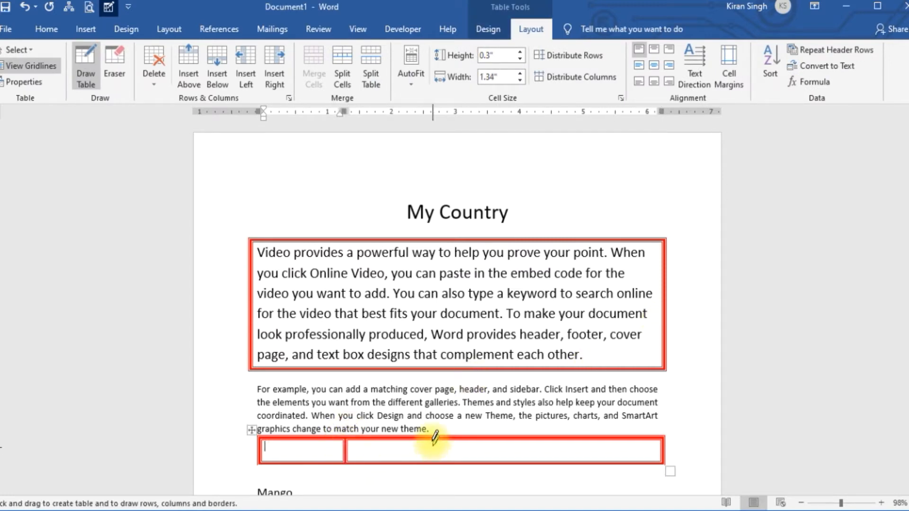
{"action": "left_click_drag", "start_coordinate": [434, 452], "coordinate": [432, 460]}
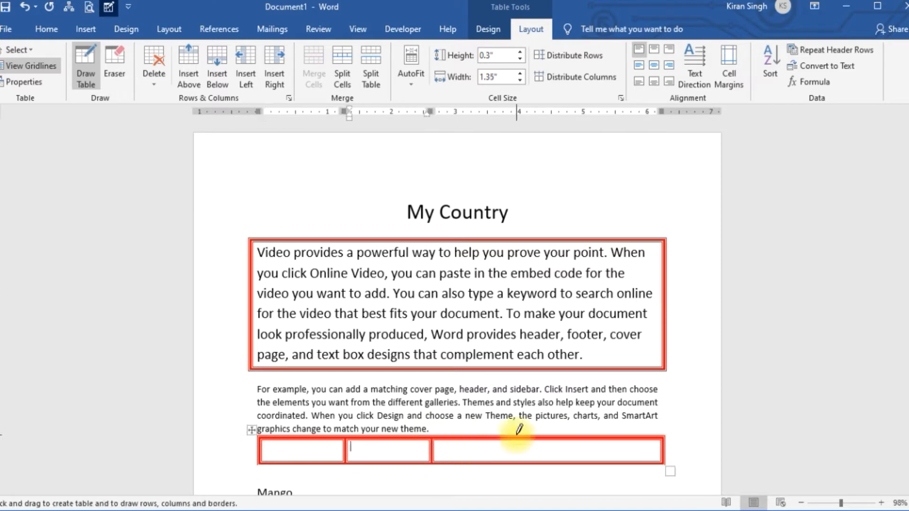
{"action": "left_click_drag", "start_coordinate": [515, 449], "coordinate": [514, 459]}
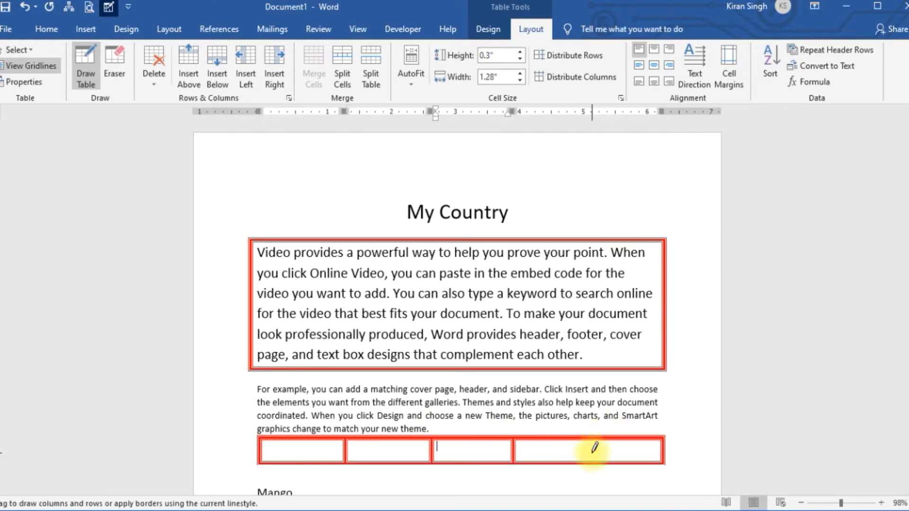
{"action": "left_click_drag", "start_coordinate": [593, 454], "coordinate": [592, 462]}
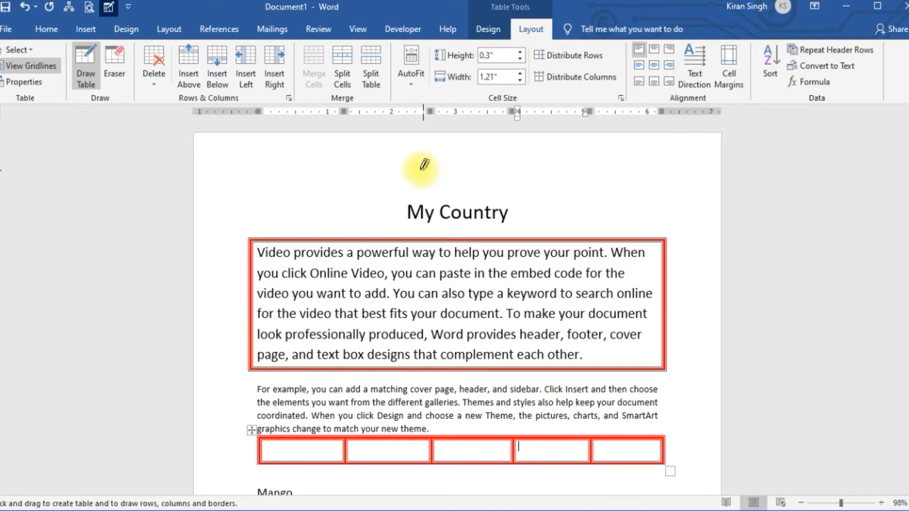
{"action": "left_click", "coordinate": [43, 33]}
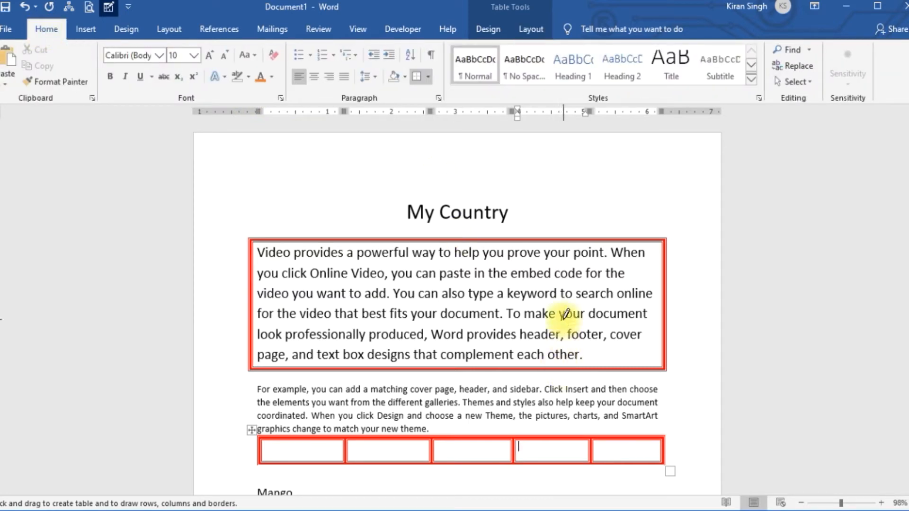
{"action": "left_click", "coordinate": [428, 78]}
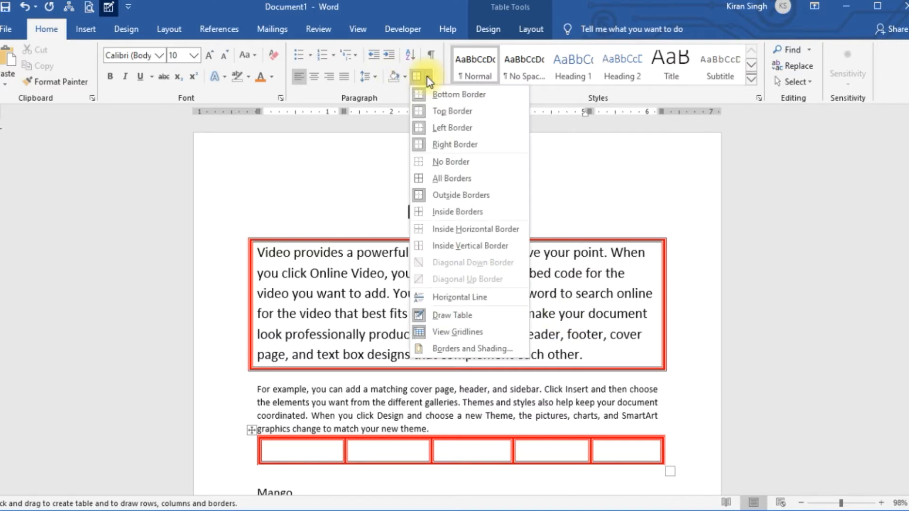
{"action": "left_click", "coordinate": [435, 315]}
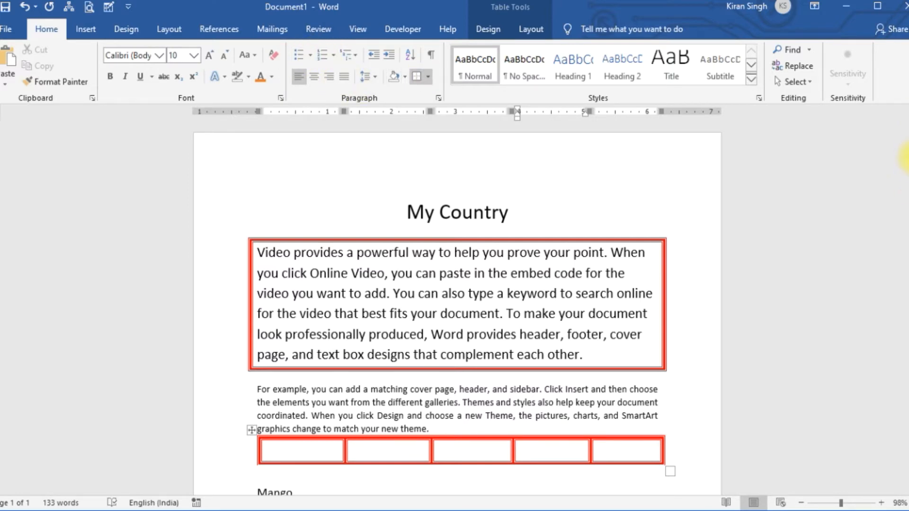
Step: Select the fruit list from Mango to Papaya, preview the library bullets without applying any, and enlarge the text to 18 pt
{"action": "scroll", "coordinate": [905, 159], "scroll_direction": "down", "scroll_amount": 5}
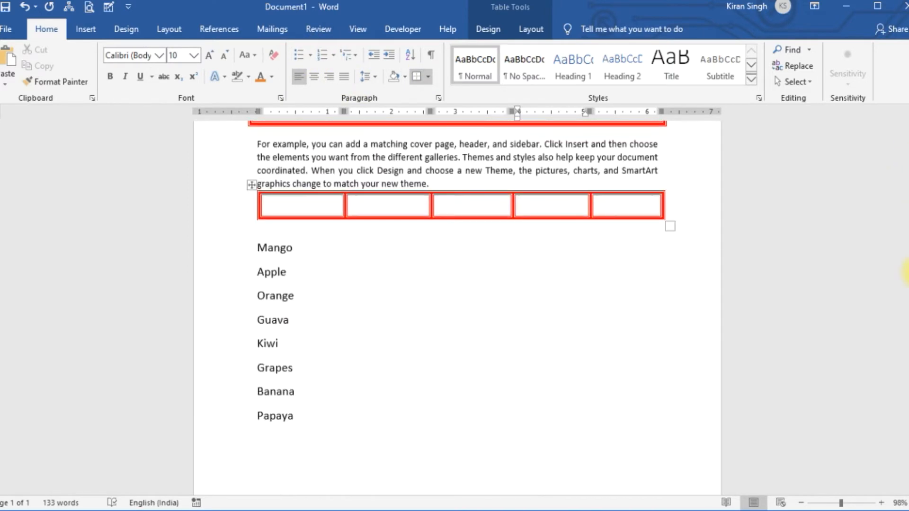
{"action": "left_click_drag", "start_coordinate": [259, 244], "coordinate": [303, 417]}
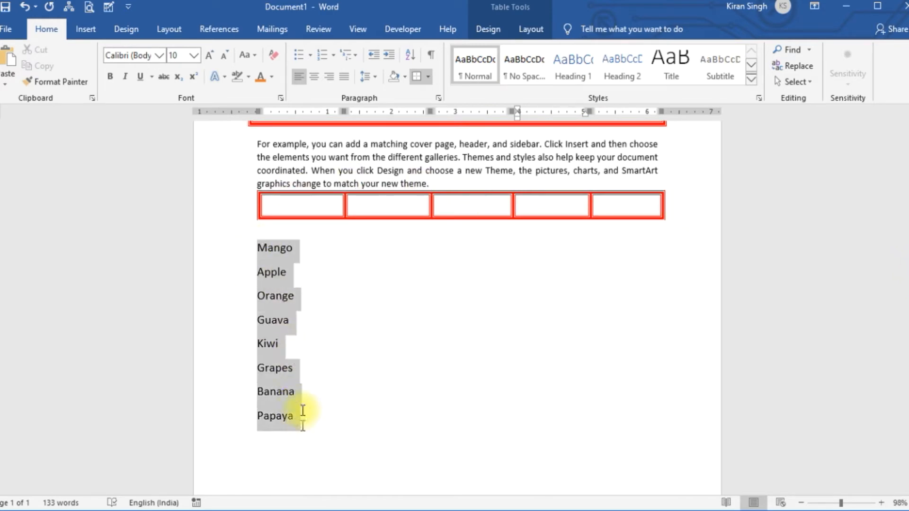
{"action": "left_click", "coordinate": [311, 56]}
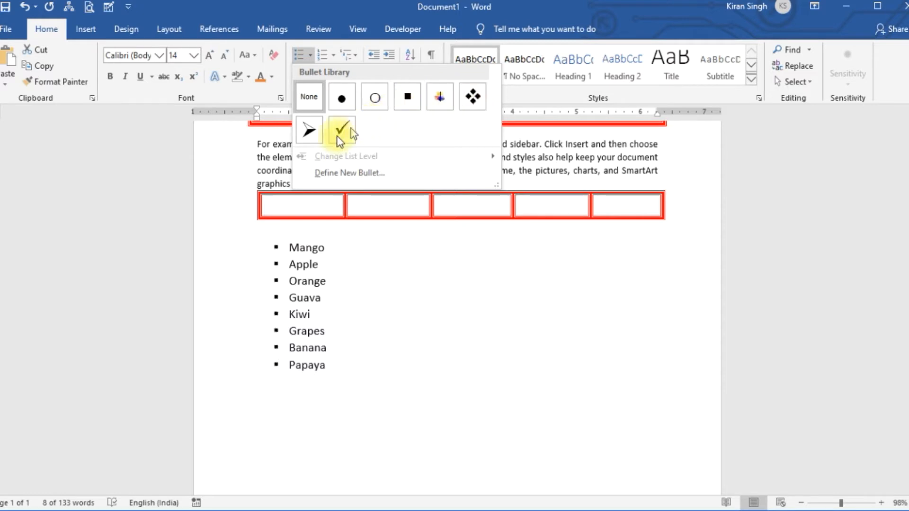
{"action": "left_click", "coordinate": [443, 265]}
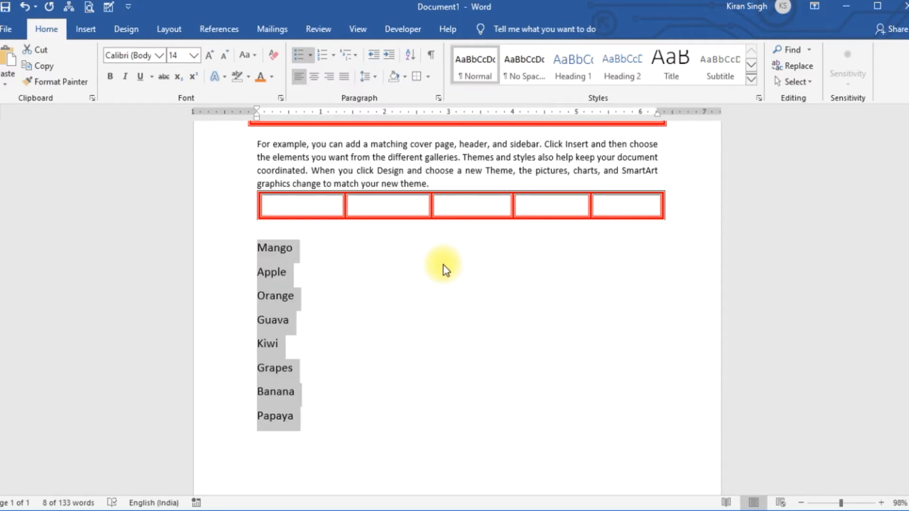
{"action": "left_click", "coordinate": [210, 58]}
{"action": "left_click", "coordinate": [210, 59]}
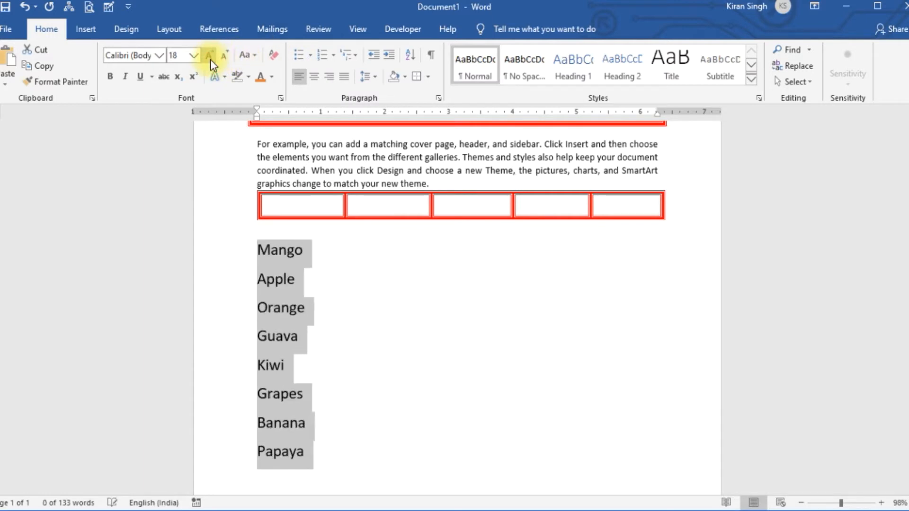
Step: Start defining a new bullet for the selected fruit list and open the symbol choice for its bullet character
{"action": "left_click", "coordinate": [311, 55]}
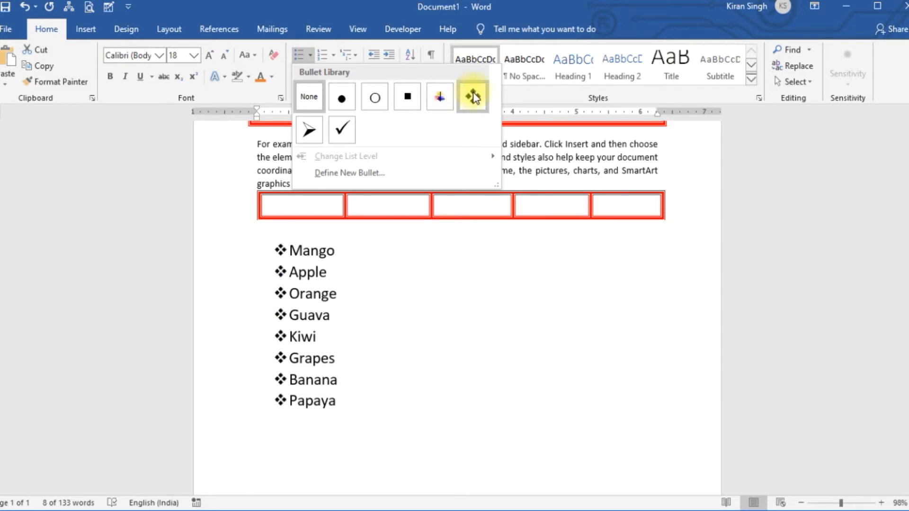
{"action": "left_click", "coordinate": [363, 174]}
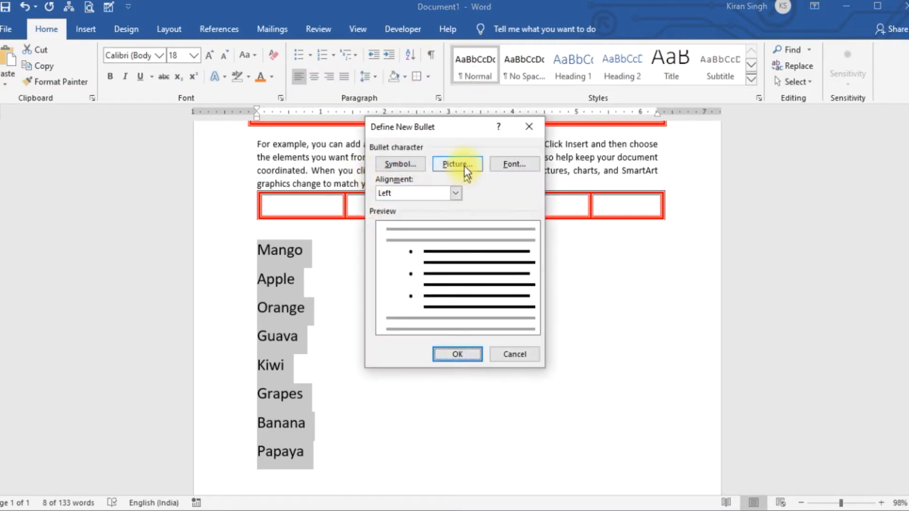
{"action": "left_click", "coordinate": [408, 163]}
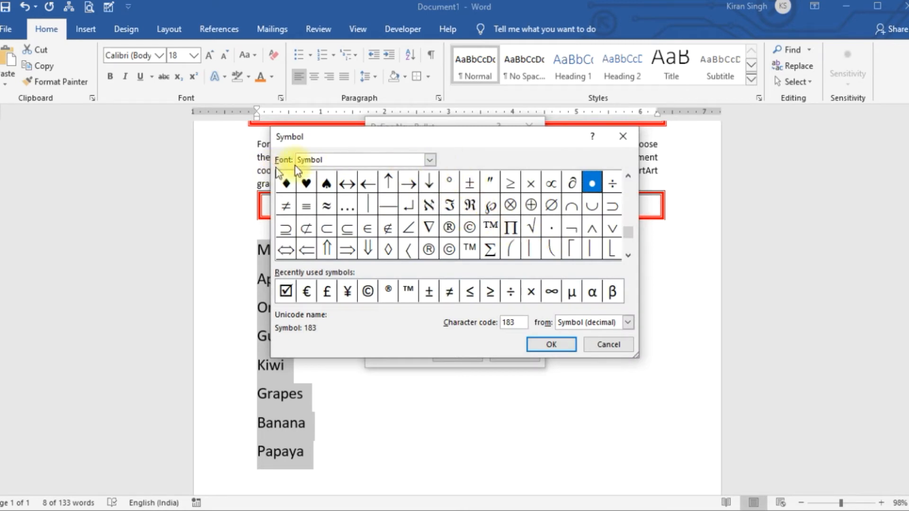
Step: Try the DevLys 210, DevLys 370 and Yu Gothic UI Light fonts as sources for the bullet symbol
{"action": "left_click", "coordinate": [430, 160]}
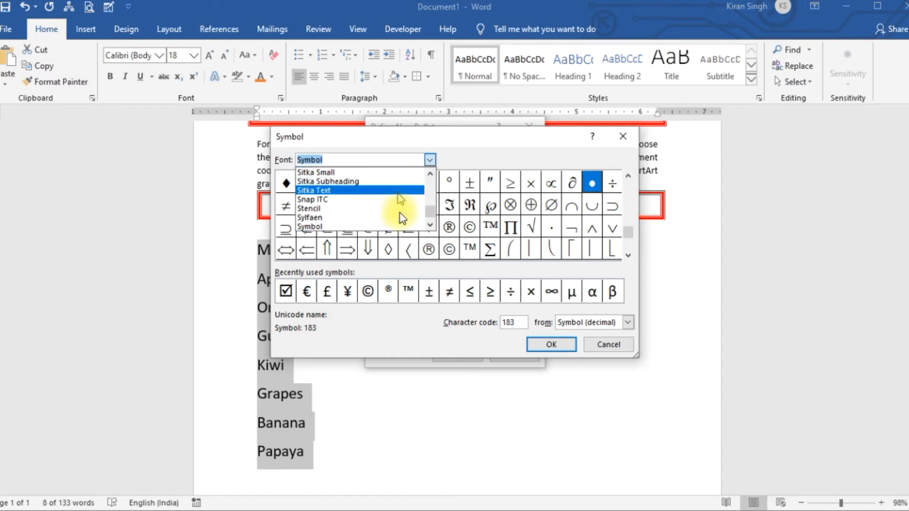
{"action": "left_click_drag", "start_coordinate": [430, 211], "coordinate": [431, 197]}
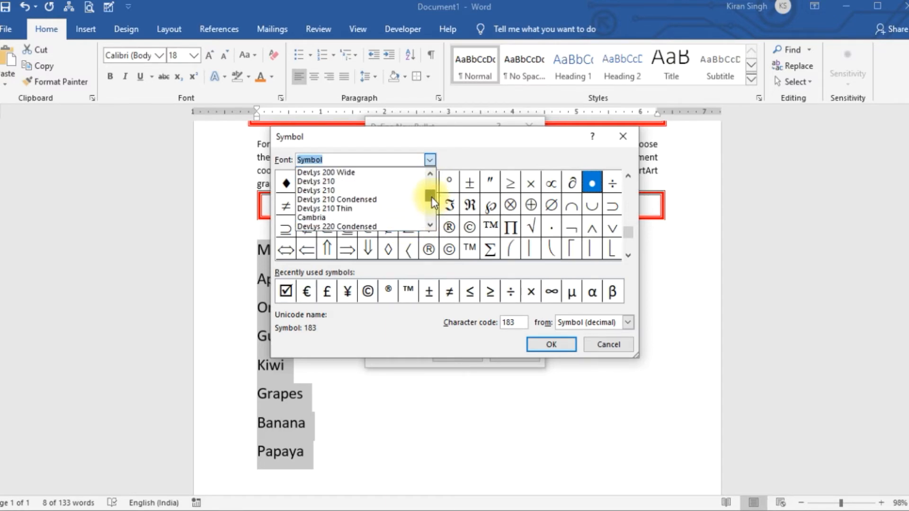
{"action": "left_click", "coordinate": [373, 188]}
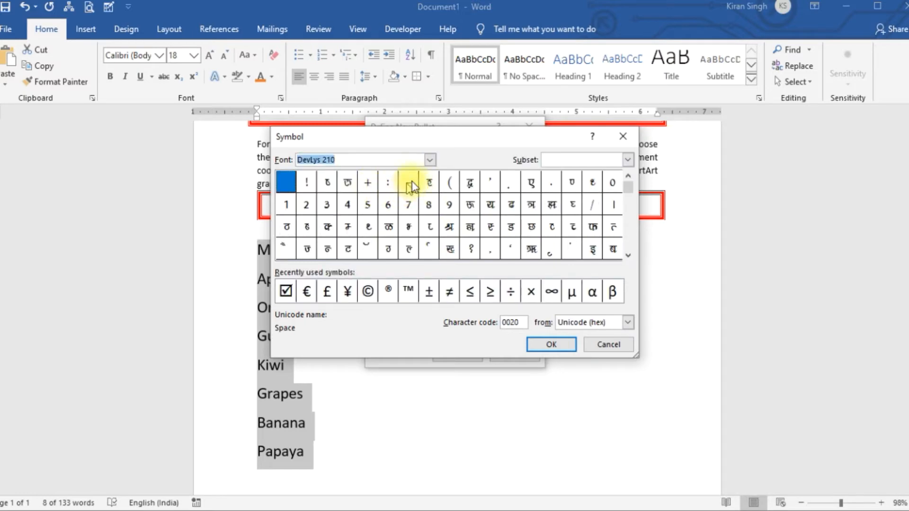
{"action": "left_click", "coordinate": [431, 161]}
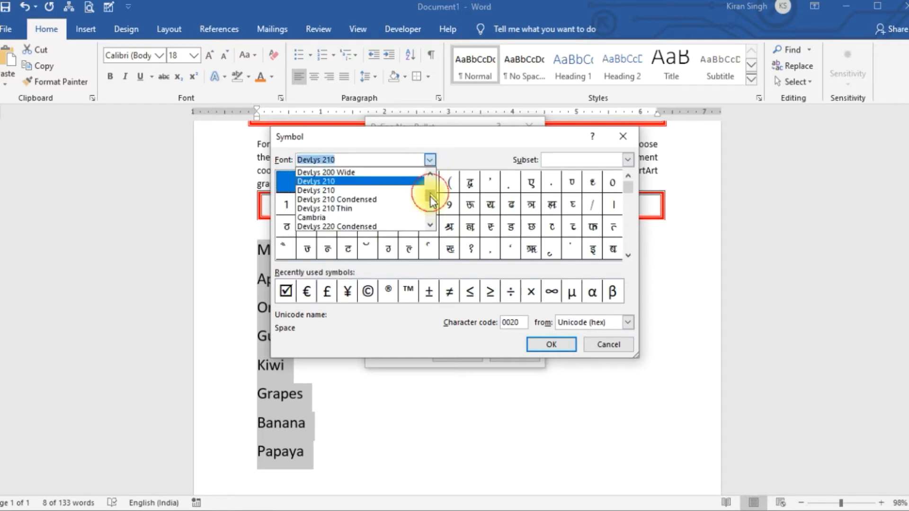
{"action": "scroll", "coordinate": [431, 198], "scroll_direction": "down", "scroll_amount": 5}
{"action": "left_click", "coordinate": [390, 205]}
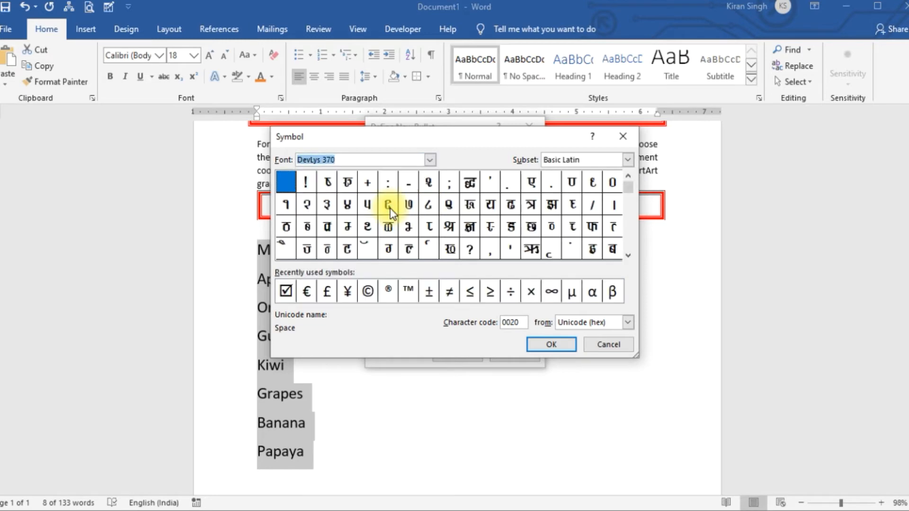
{"action": "left_click", "coordinate": [430, 160]}
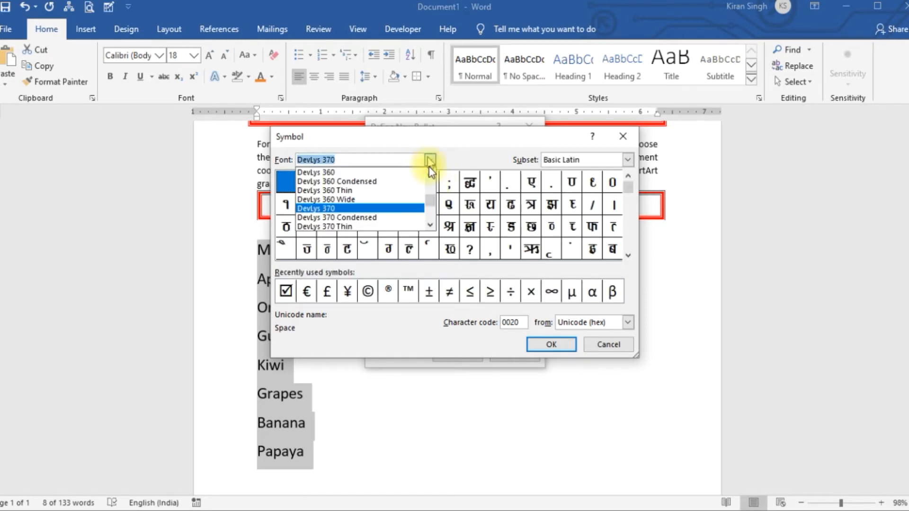
{"action": "left_click_drag", "start_coordinate": [430, 197], "coordinate": [432, 220]}
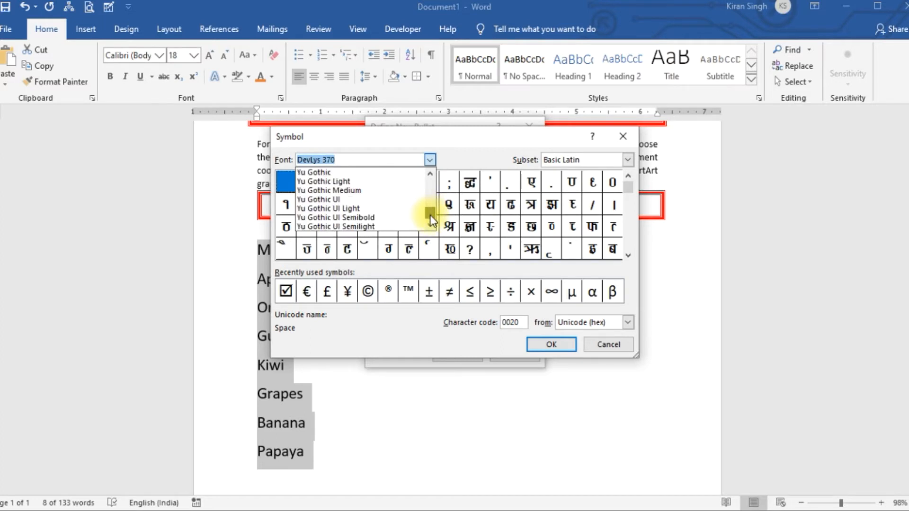
{"action": "left_click", "coordinate": [394, 210]}
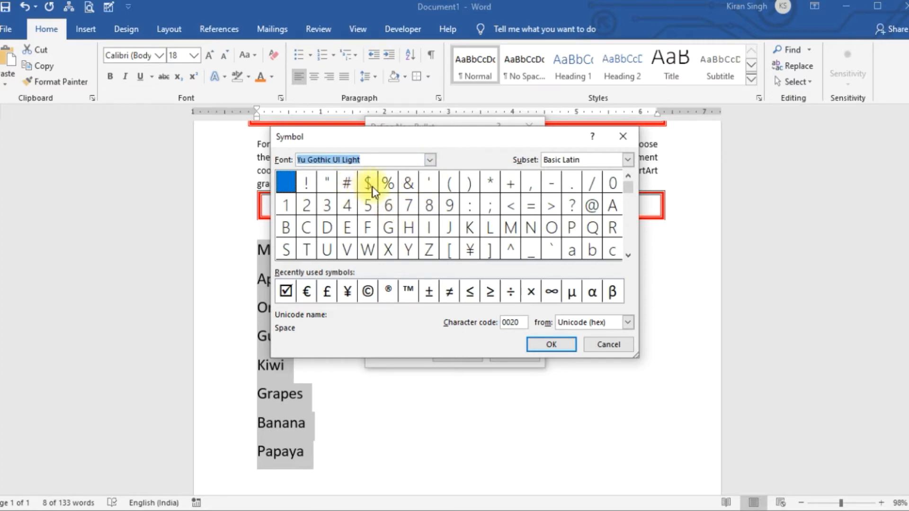
Step: Set the bullet symbol's font to Wingdings
{"action": "left_click", "coordinate": [431, 161]}
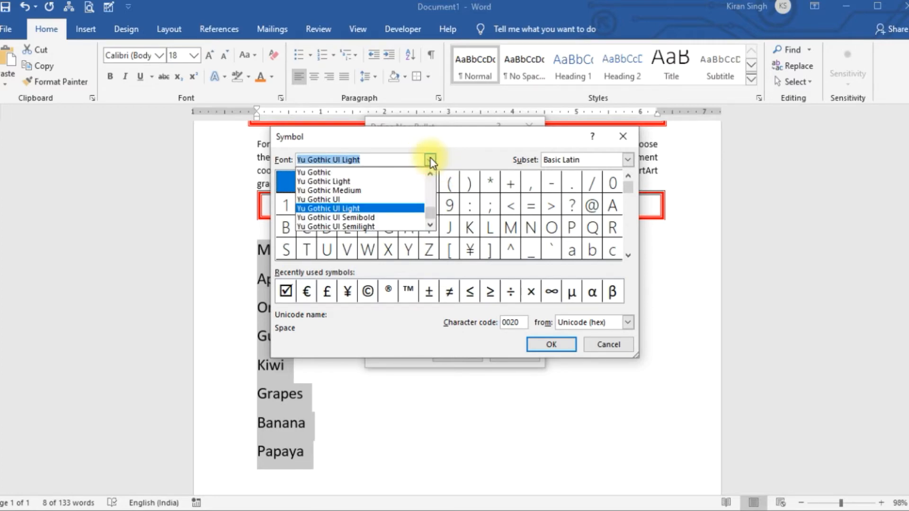
{"action": "left_click", "coordinate": [394, 161]}
{"action": "left_click_drag", "start_coordinate": [297, 162], "coordinate": [229, 169]}
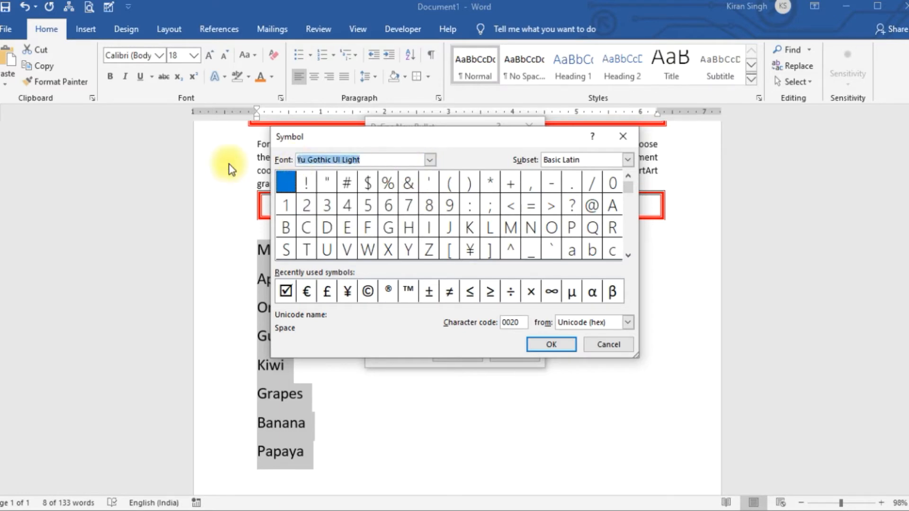
{"action": "type", "text": "w"}
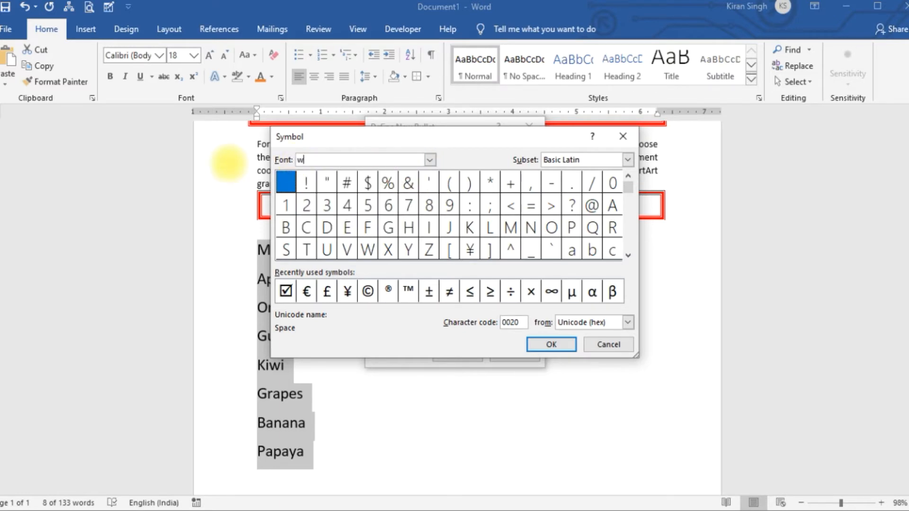
{"action": "type", "text": "ind"}
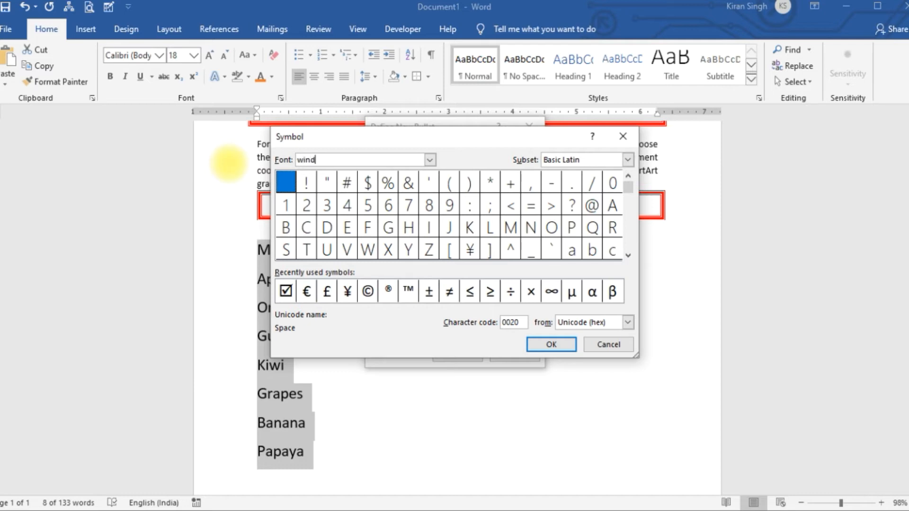
{"action": "left_click", "coordinate": [429, 161]}
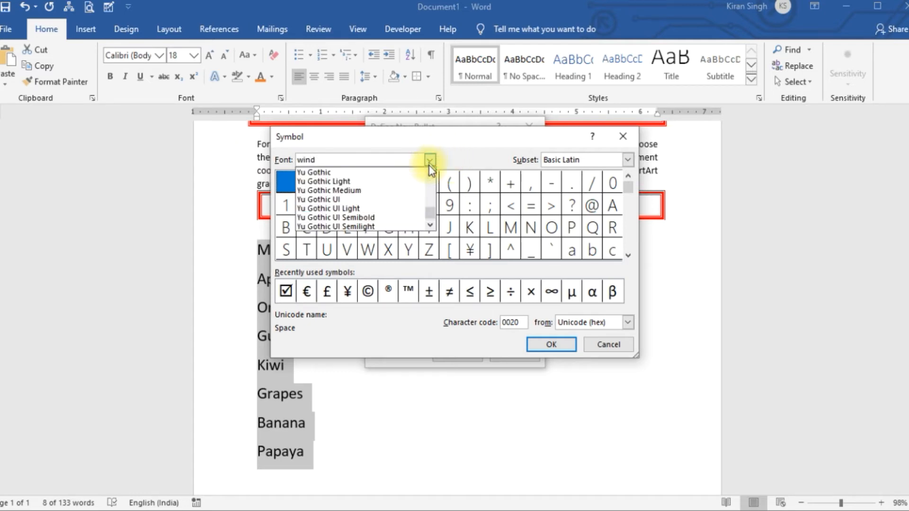
{"action": "left_click", "coordinate": [431, 192]}
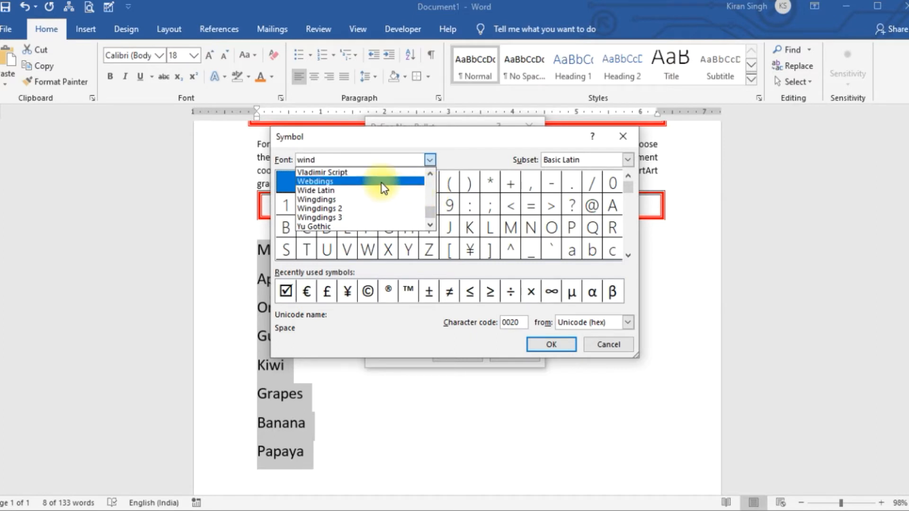
{"action": "left_click", "coordinate": [380, 202]}
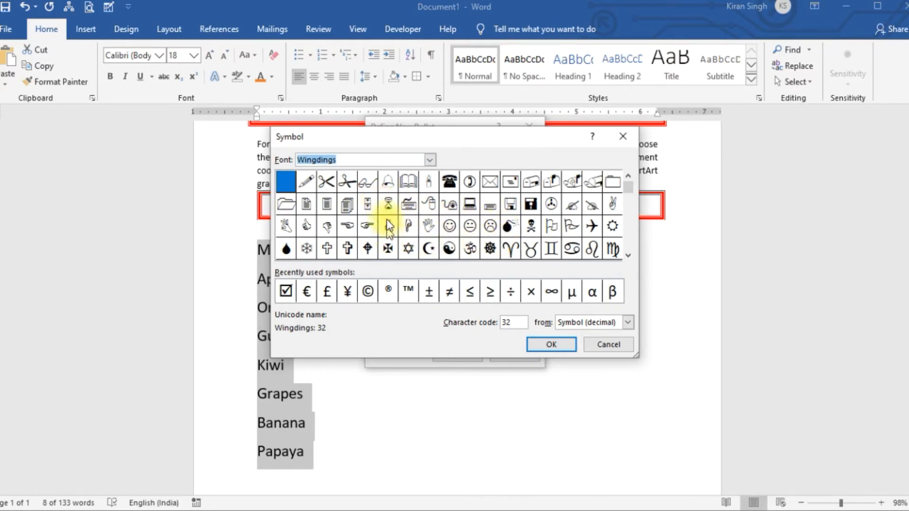
Step: Try several Wingdings symbols, choose the snowflake with character code 84, and apply it as the fruit list's bullet
{"action": "left_click", "coordinate": [387, 181]}
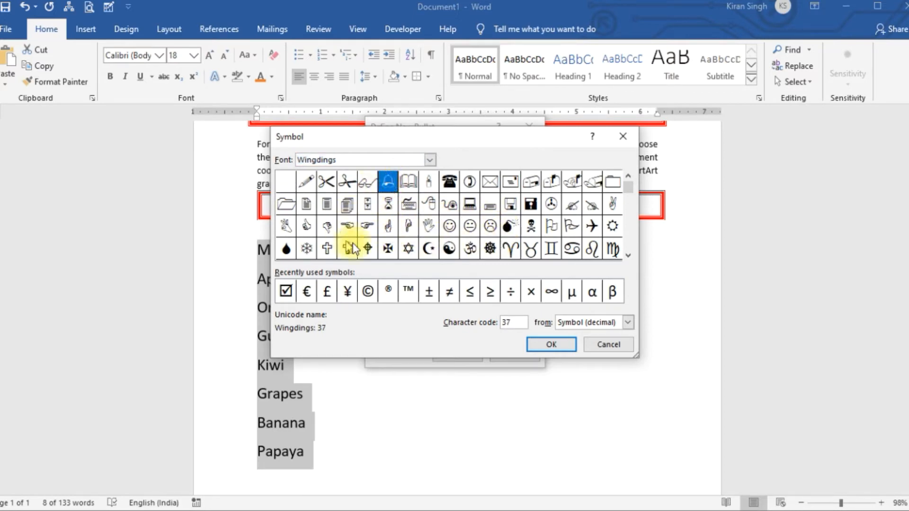
{"action": "left_click", "coordinate": [367, 248]}
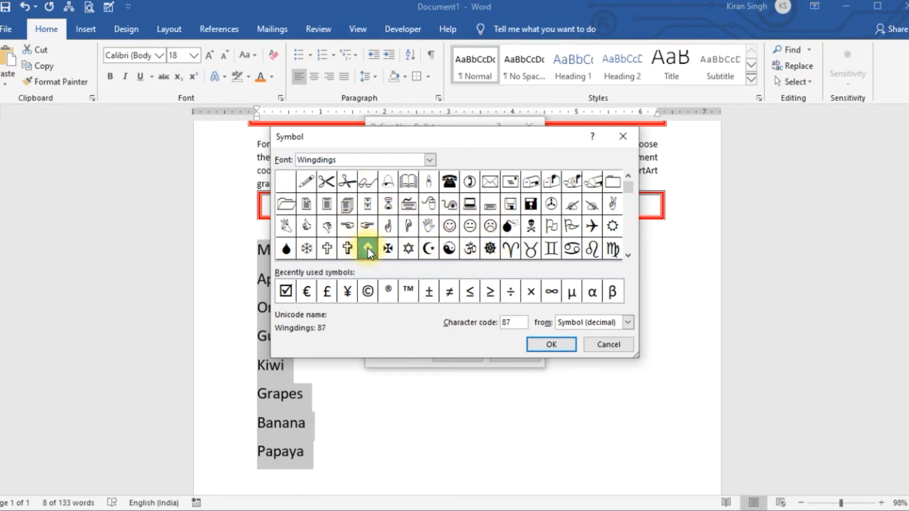
{"action": "left_click", "coordinate": [470, 248]}
{"action": "left_click", "coordinate": [516, 248]}
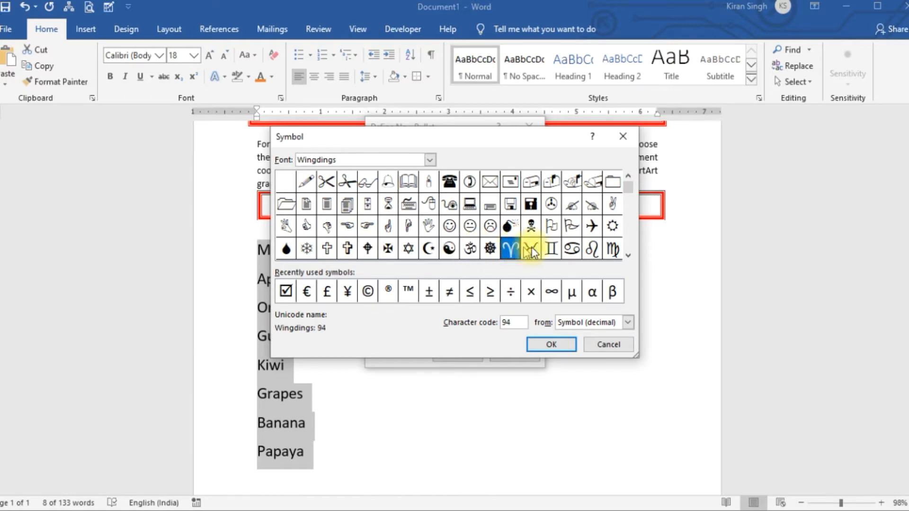
{"action": "left_click", "coordinate": [612, 228]}
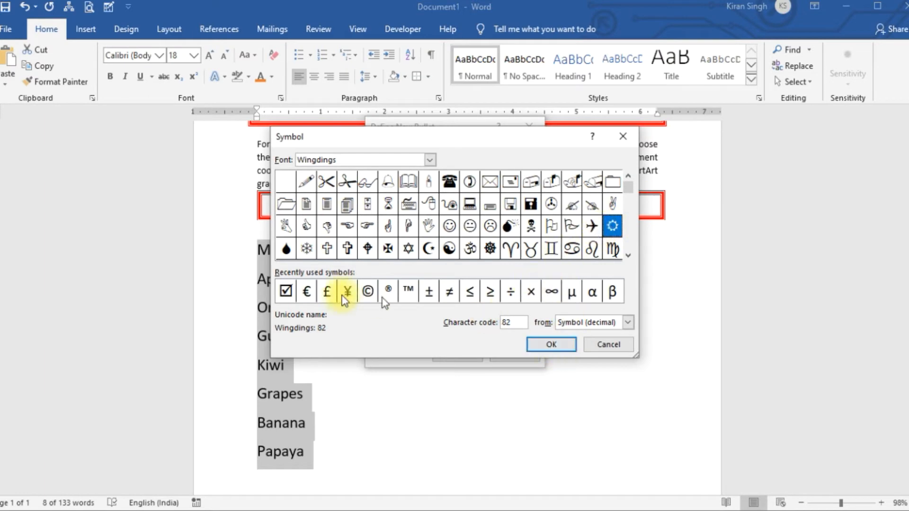
{"action": "left_click", "coordinate": [307, 248]}
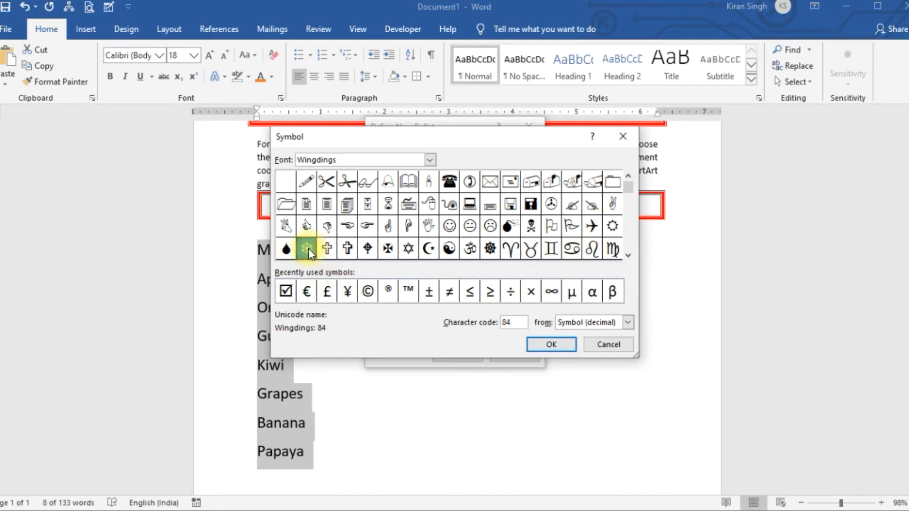
{"action": "left_click", "coordinate": [548, 340]}
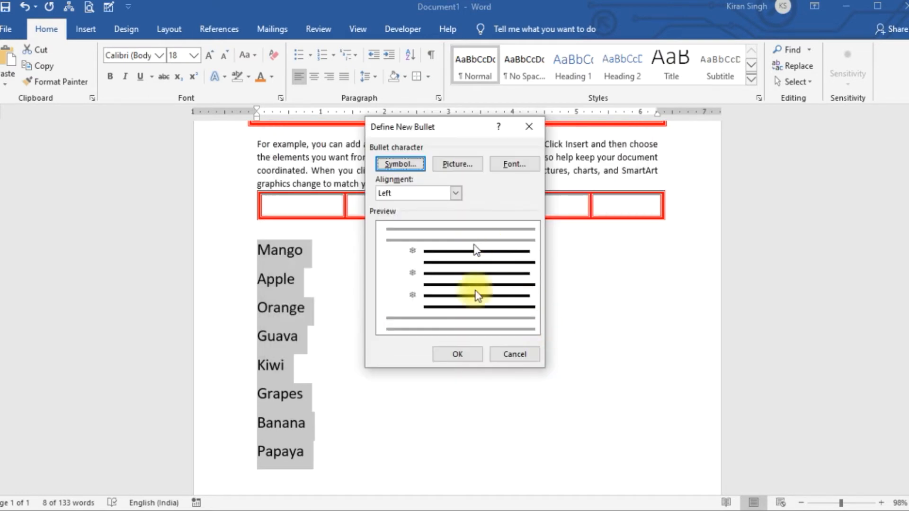
{"action": "left_click", "coordinate": [466, 356]}
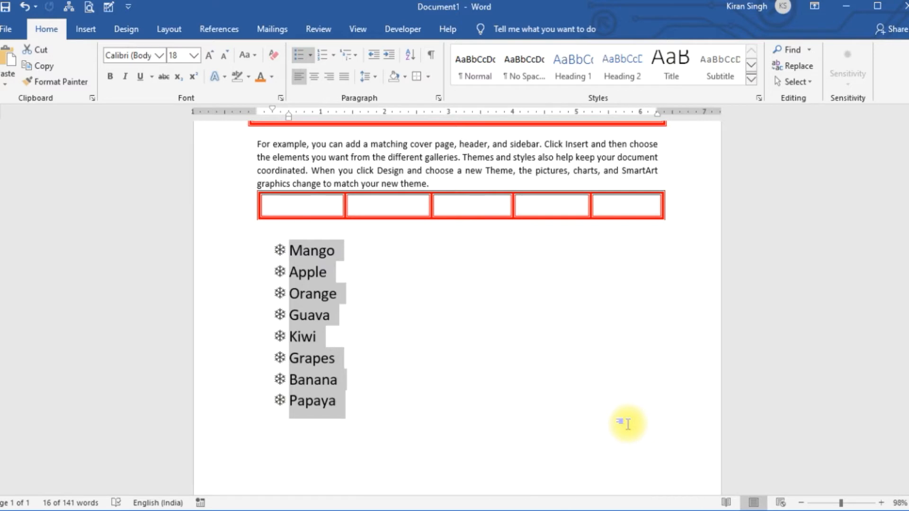
Step: Examine the bullet, numbering and multilevel list libraries for the fruit list without applying any format
{"action": "left_click", "coordinate": [310, 56]}
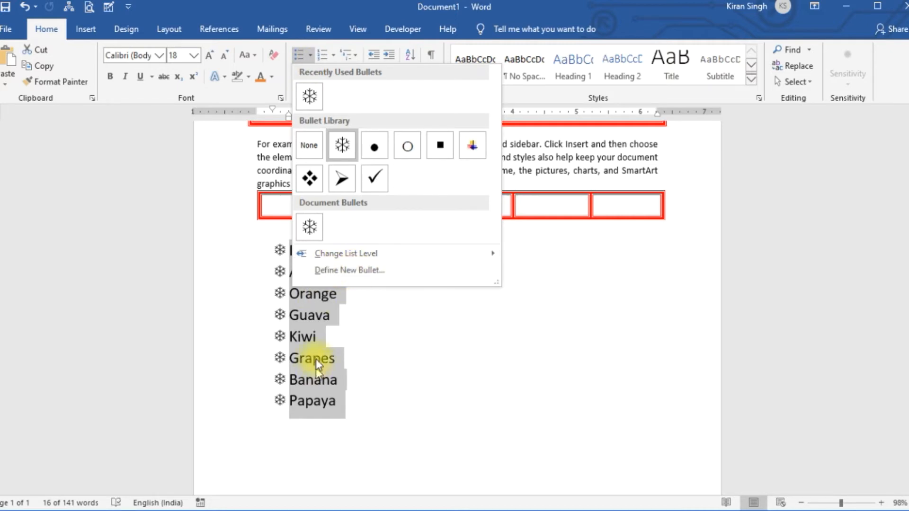
{"action": "left_click", "coordinate": [465, 333]}
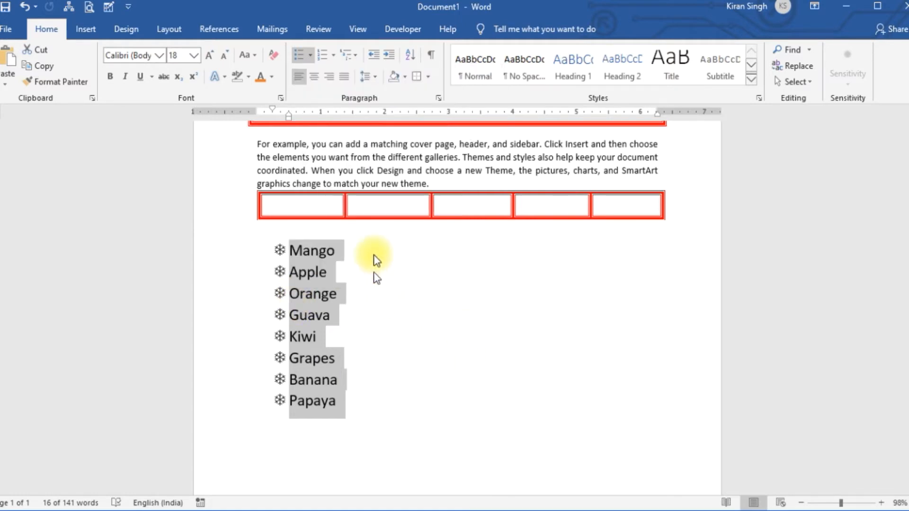
{"action": "left_click", "coordinate": [333, 56]}
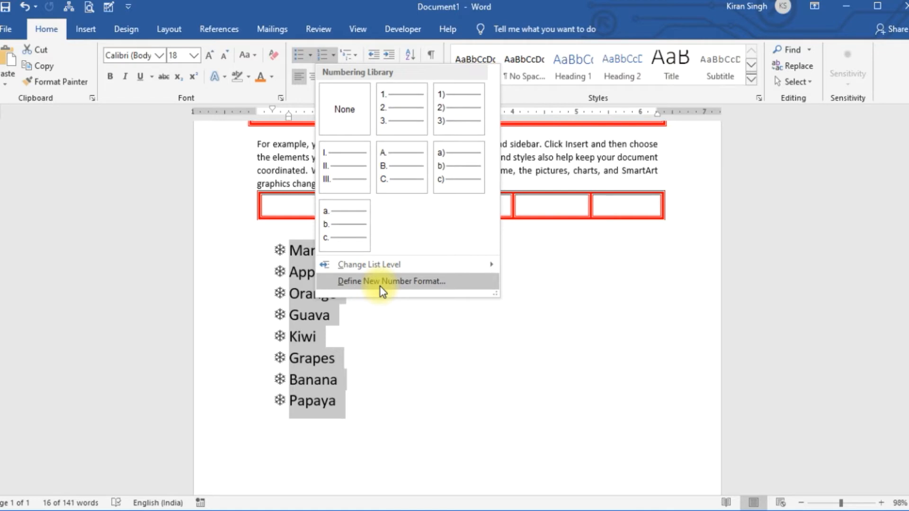
{"action": "left_click", "coordinate": [386, 340]}
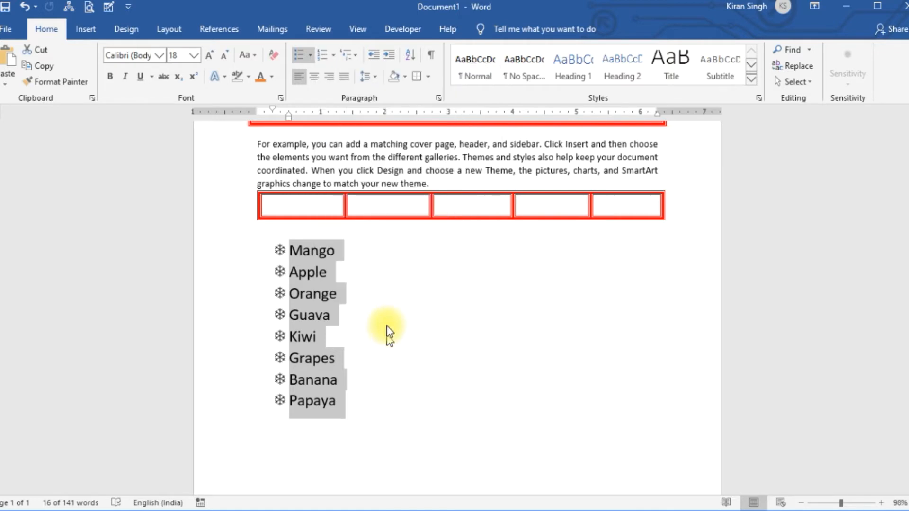
{"action": "left_click", "coordinate": [354, 55]}
{"action": "left_click", "coordinate": [354, 55]}
{"action": "left_click", "coordinate": [354, 55]}
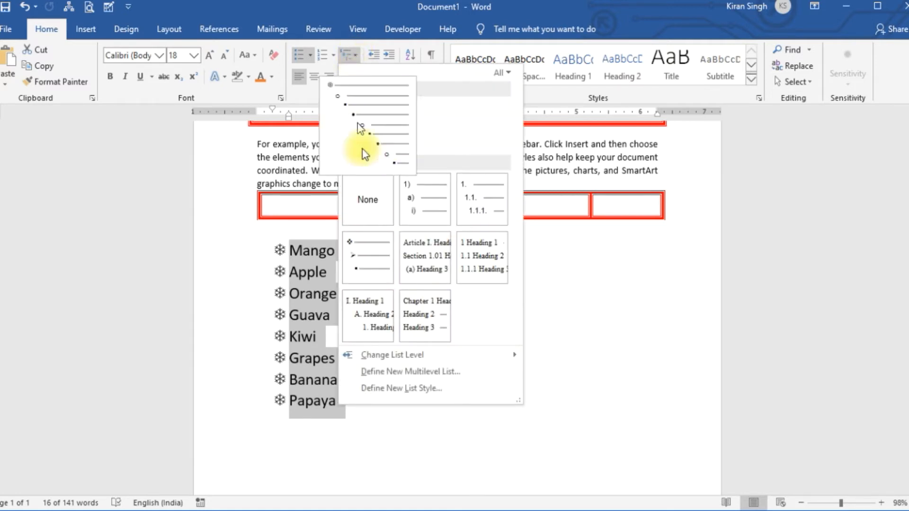
{"action": "mouse_move", "coordinate": [426, 211]}
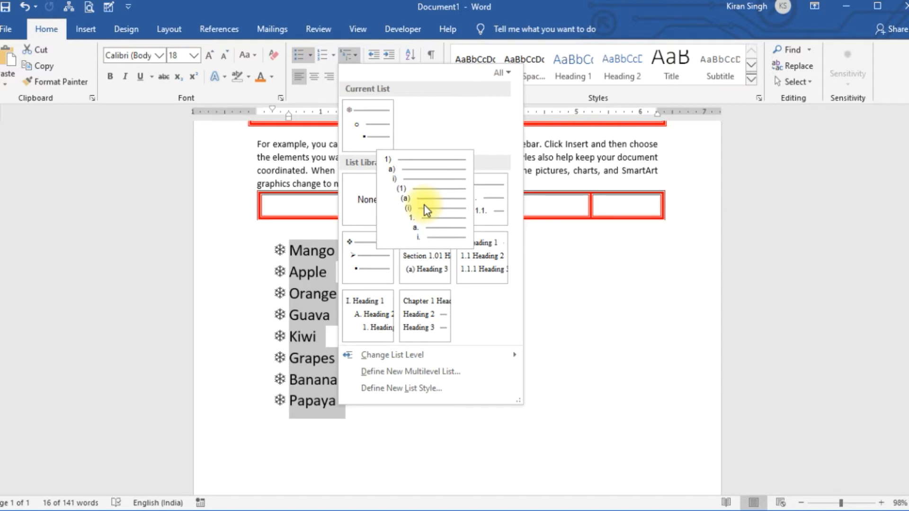
{"action": "left_click", "coordinate": [568, 314]}
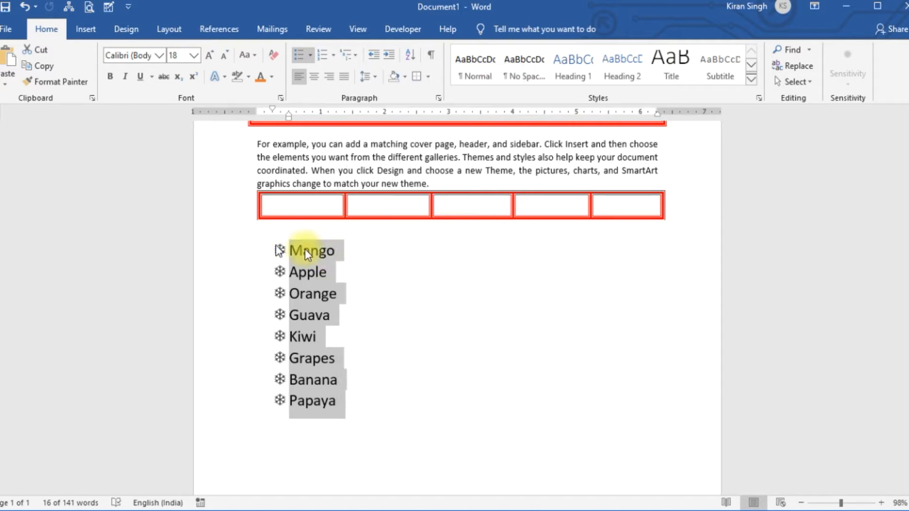
Step: Add the second-level bullet item "dessehri" beneath Mango in the fruit list
{"action": "left_click", "coordinate": [334, 257]}
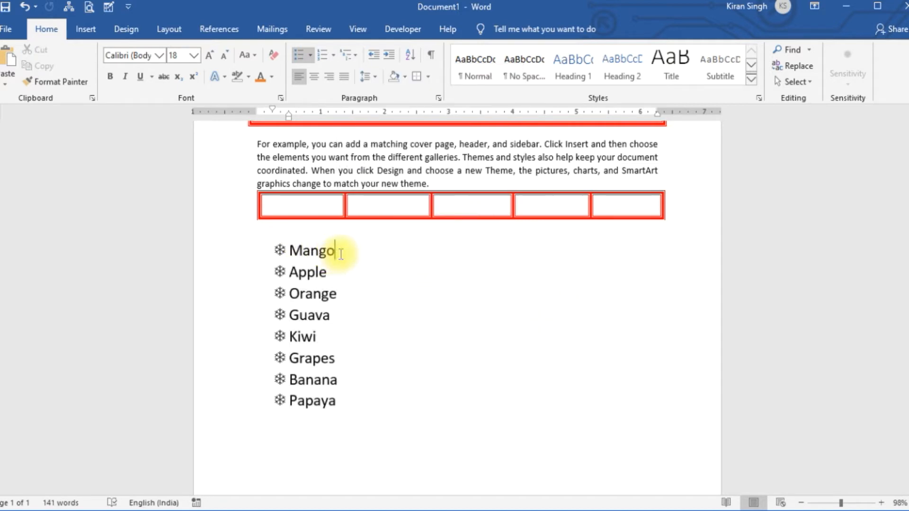
{"action": "key", "text": "Return"}
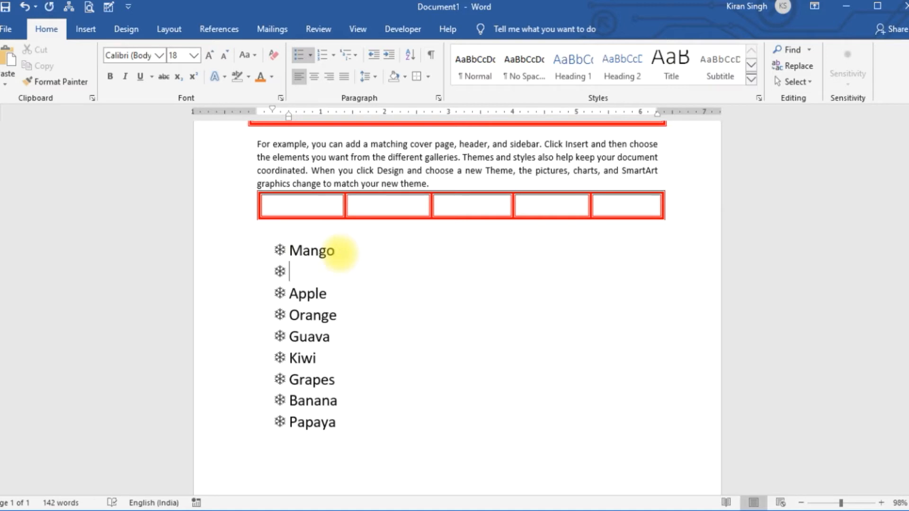
{"action": "key", "text": "Tab"}
{"action": "type", "text": "dessehri"}
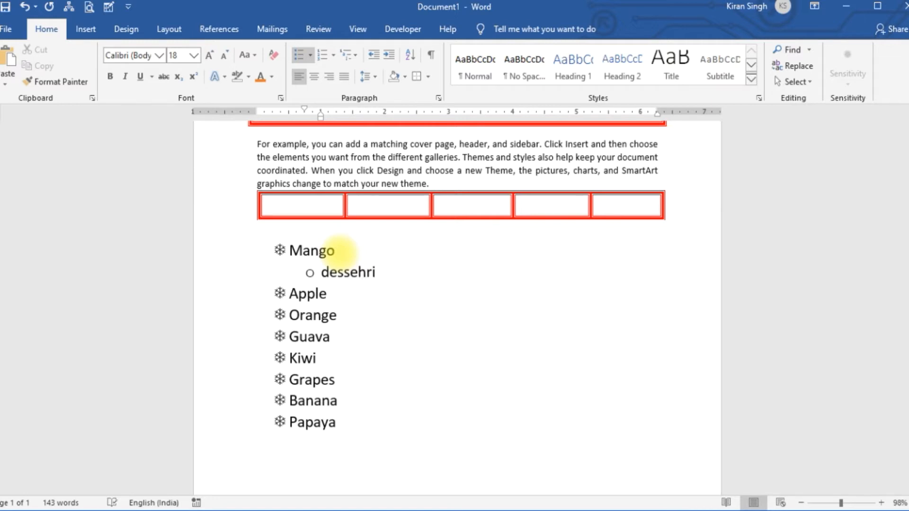
Step: Add the second-level bullet item "Langda" beneath Dessehri in the fruit list
{"action": "key", "text": "Return"}
{"action": "type", "text": "lan"}
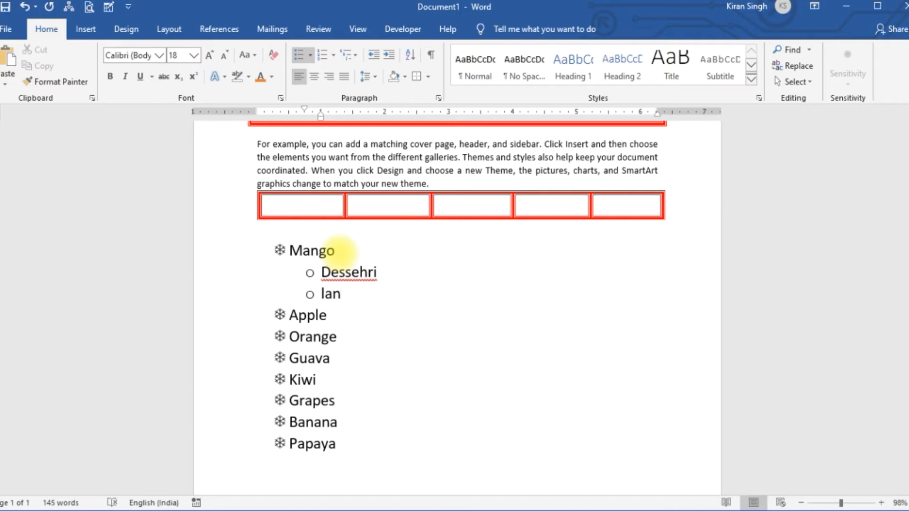
{"action": "type", "text": "da"}
{"action": "key", "text": "Return"}
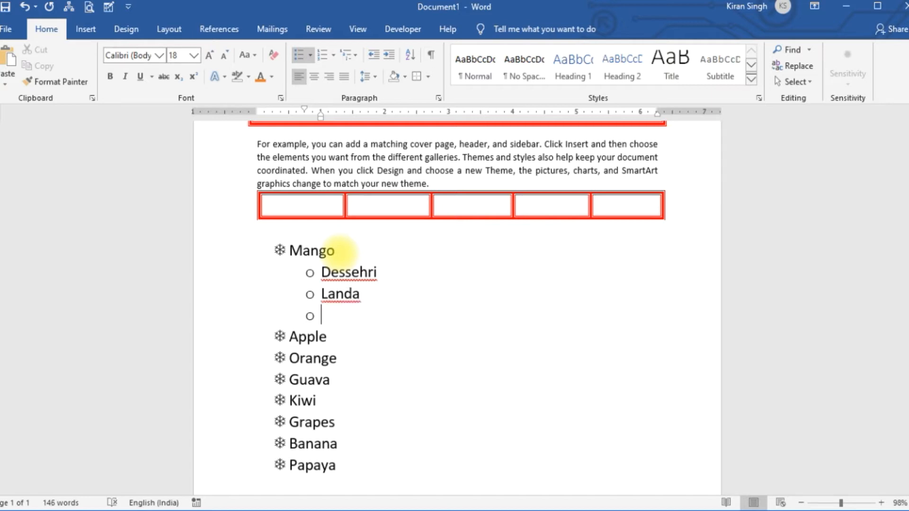
{"action": "left_click", "coordinate": [348, 292]}
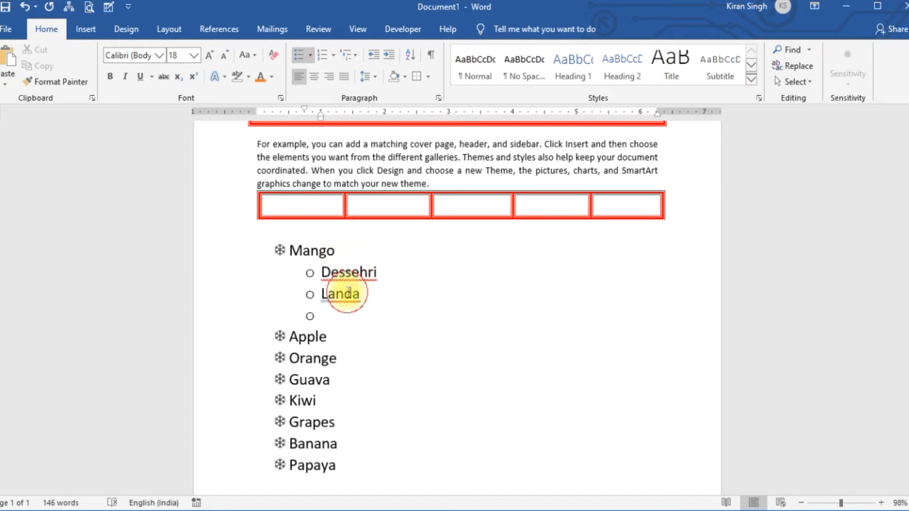
{"action": "type", "text": "g"}
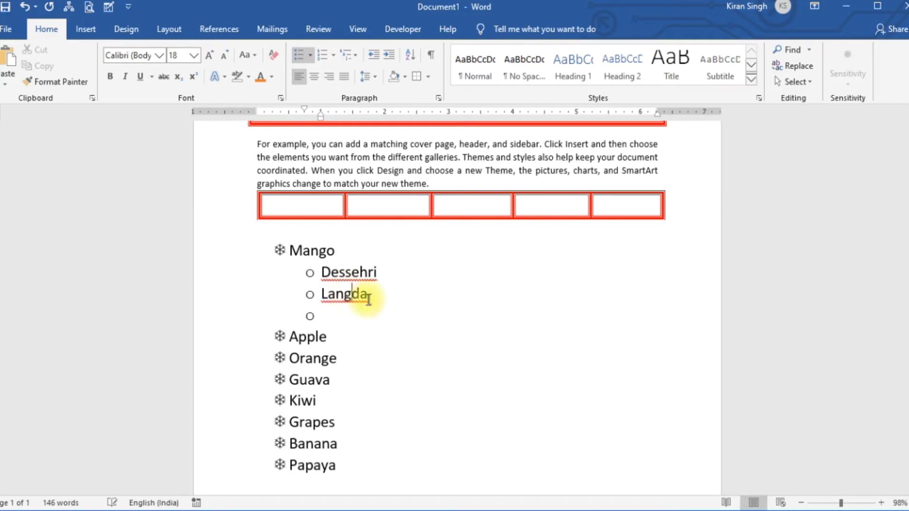
Step: Add the second-level bullet items "Totapari" and "badam" beneath Langda
{"action": "left_click", "coordinate": [322, 314]}
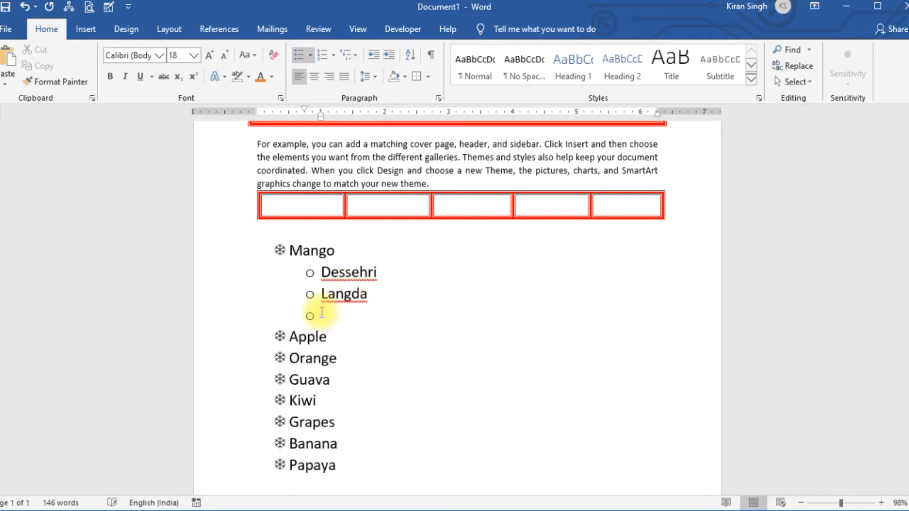
{"action": "key", "text": "BackSpace"}
{"action": "key", "text": "BackSpace"}
{"action": "key", "text": "BackSpace"}
{"action": "left_click", "coordinate": [386, 296]}
{"action": "key", "text": "Return"}
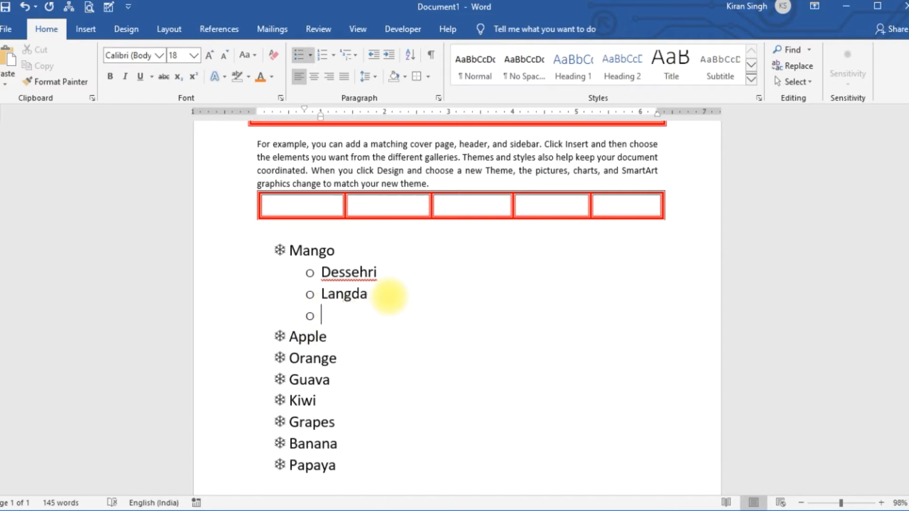
{"action": "type", "text": "totapari"}
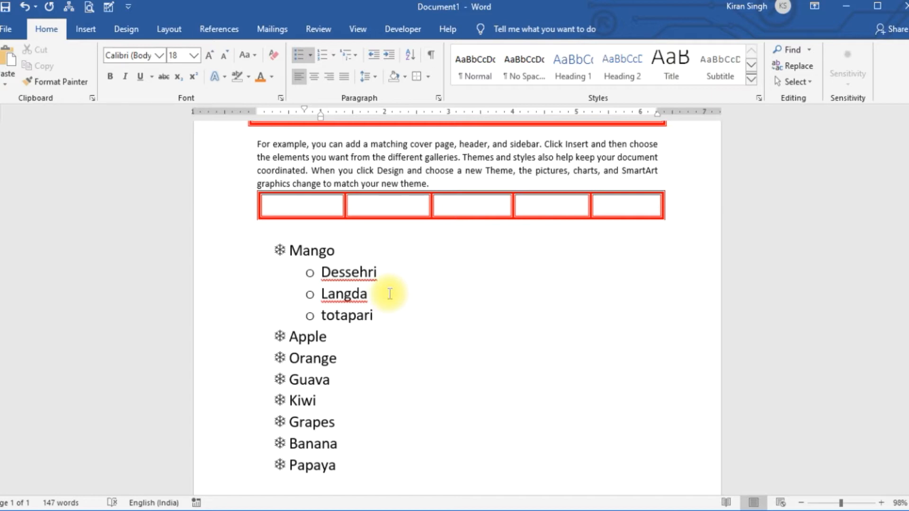
{"action": "key", "text": "Return"}
{"action": "type", "text": "bad"}
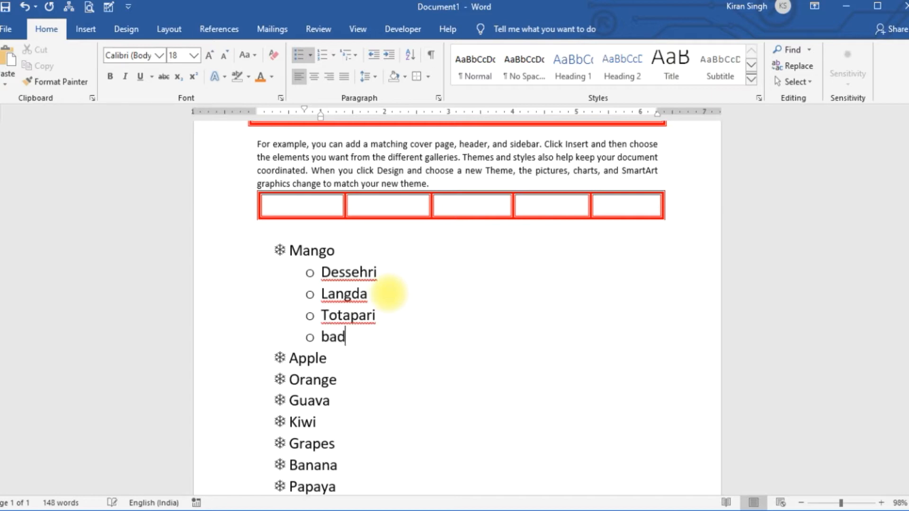
{"action": "type", "text": "am"}
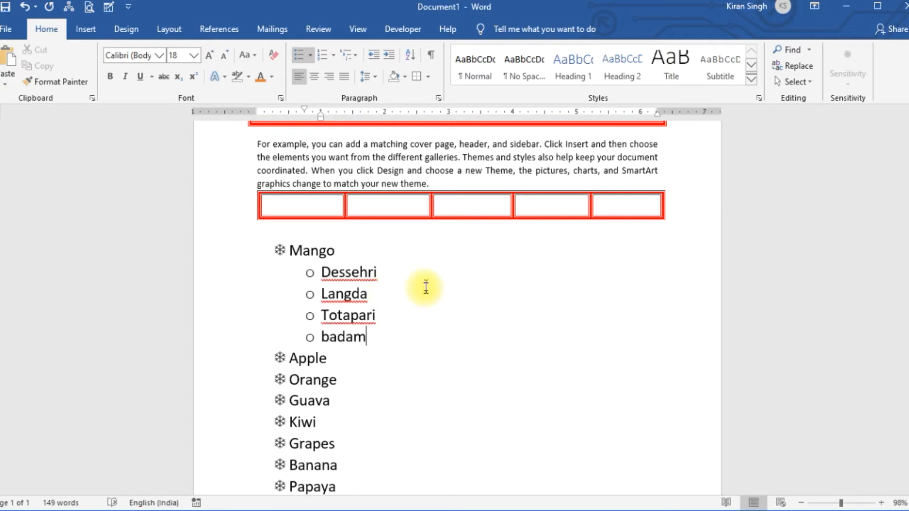
{"action": "left_click", "coordinate": [438, 312]}
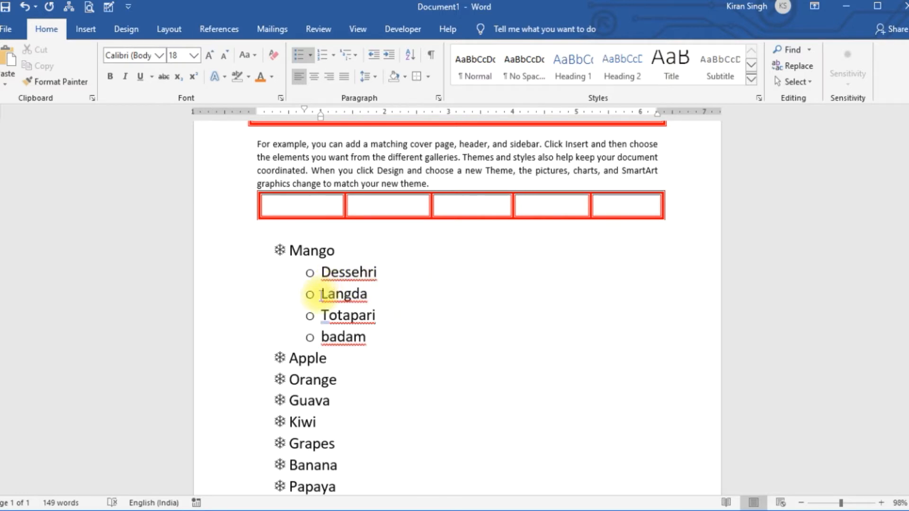
Step: Add the third-level bullet items "Lucknavi" and "dehraduni" beneath Dessehri
{"action": "left_click", "coordinate": [321, 294]}
{"action": "left_click", "coordinate": [435, 272]}
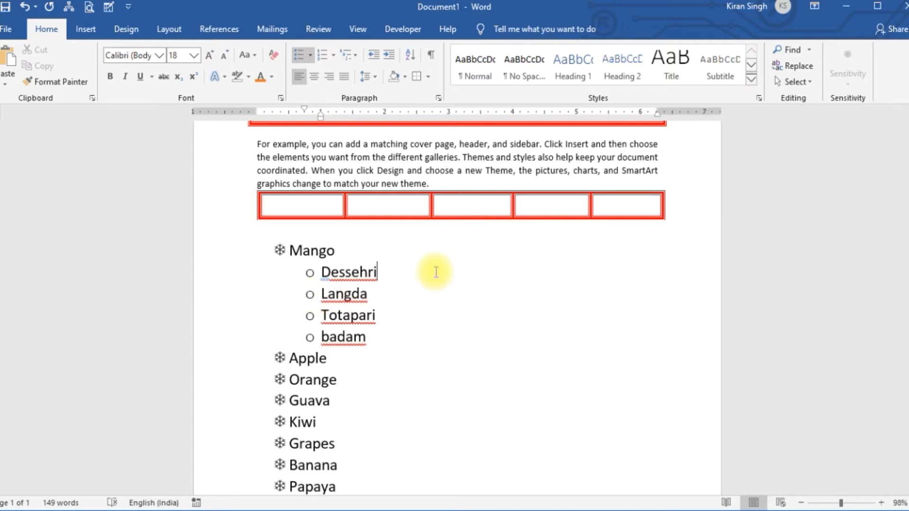
{"action": "key", "text": "Return"}
{"action": "key", "text": "Tab"}
{"action": "type", "text": "l"}
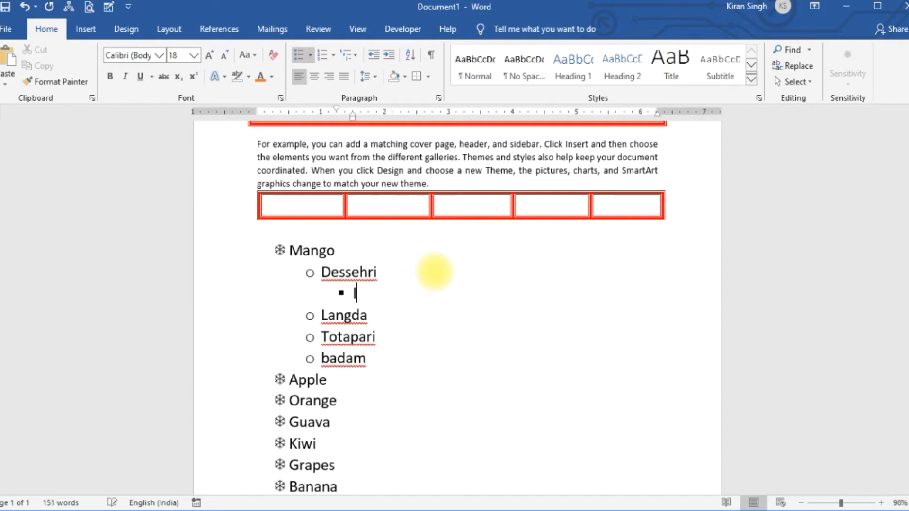
{"action": "type", "text": "ucknavi"}
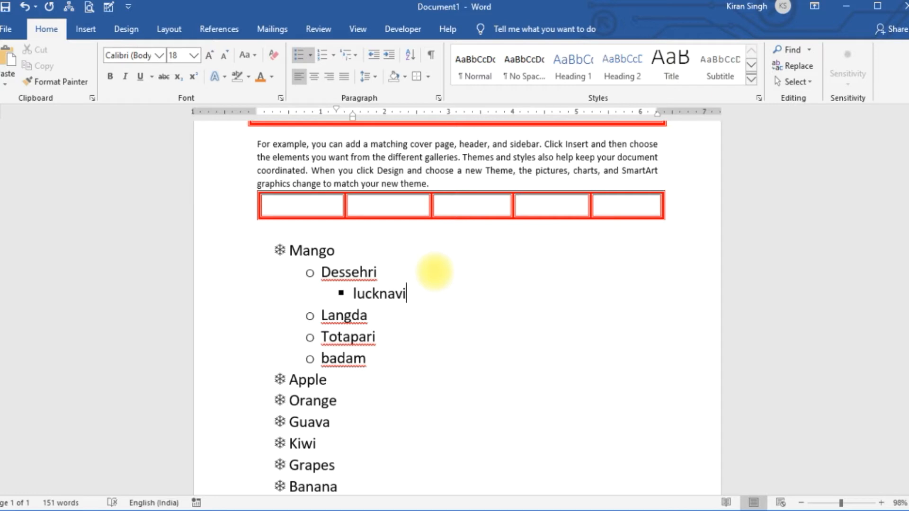
{"action": "key", "text": "Return"}
{"action": "type", "text": "dehraduni"}
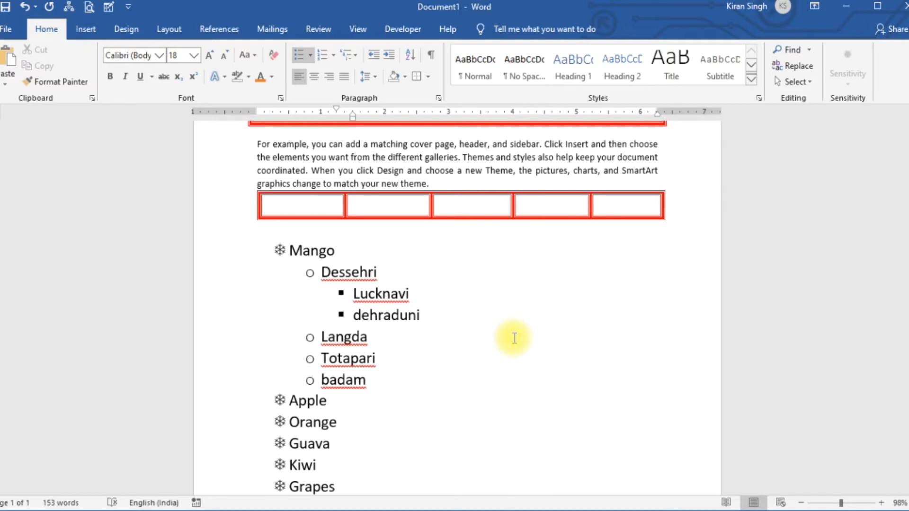
Step: Insert a new item beneath Dehraduni, change its list level to the first level, and enter "Pineapple"
{"action": "key", "text": "Return"}
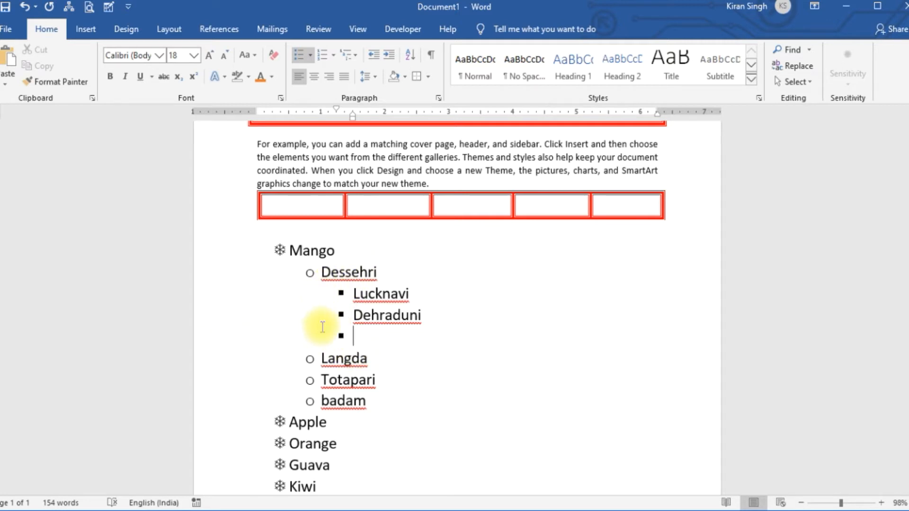
{"action": "left_click", "coordinate": [357, 337]}
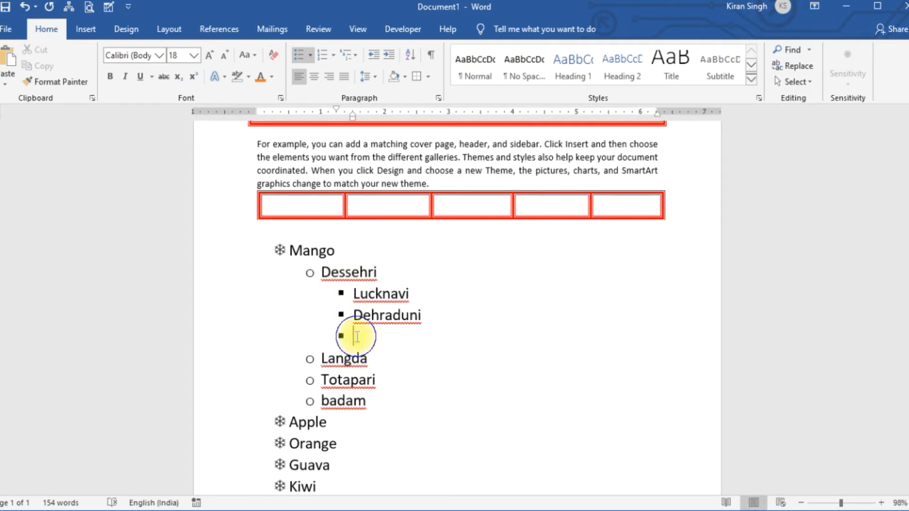
{"action": "right_click", "coordinate": [356, 337]}
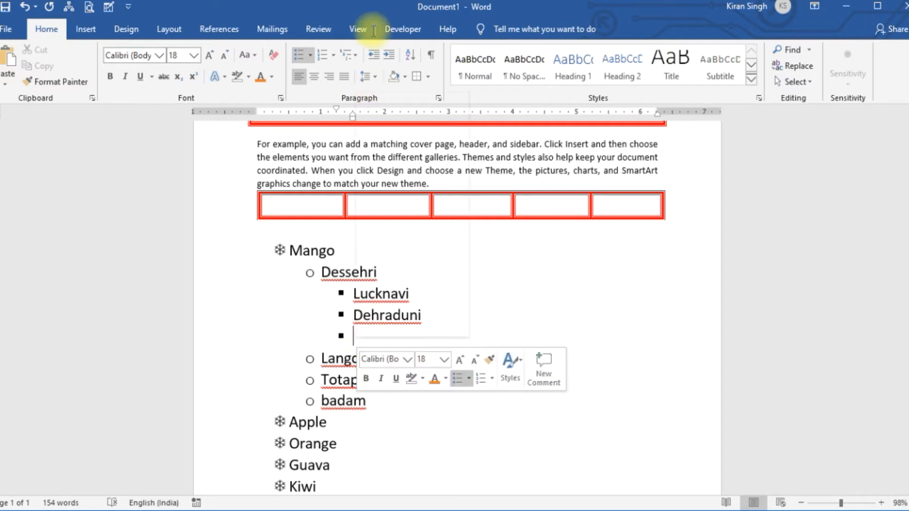
{"action": "left_click", "coordinate": [357, 54]}
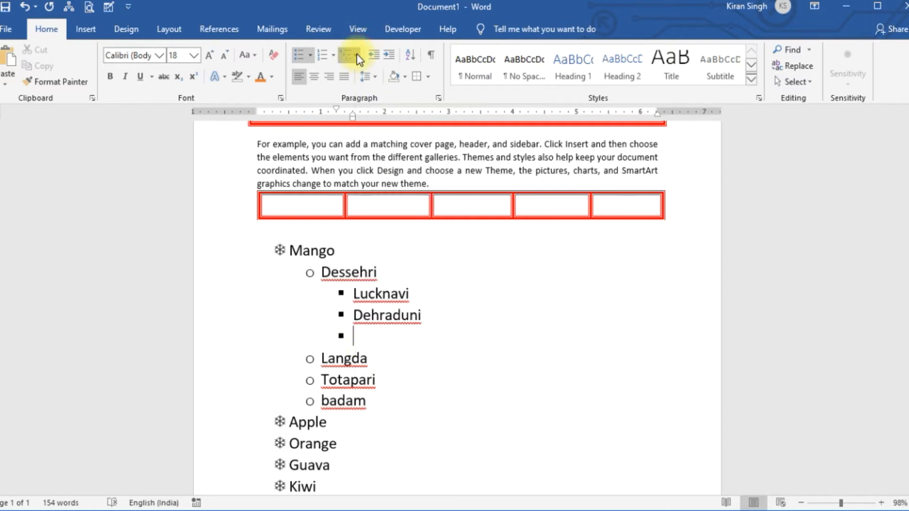
{"action": "left_click", "coordinate": [356, 53]}
{"action": "left_click", "coordinate": [357, 53]}
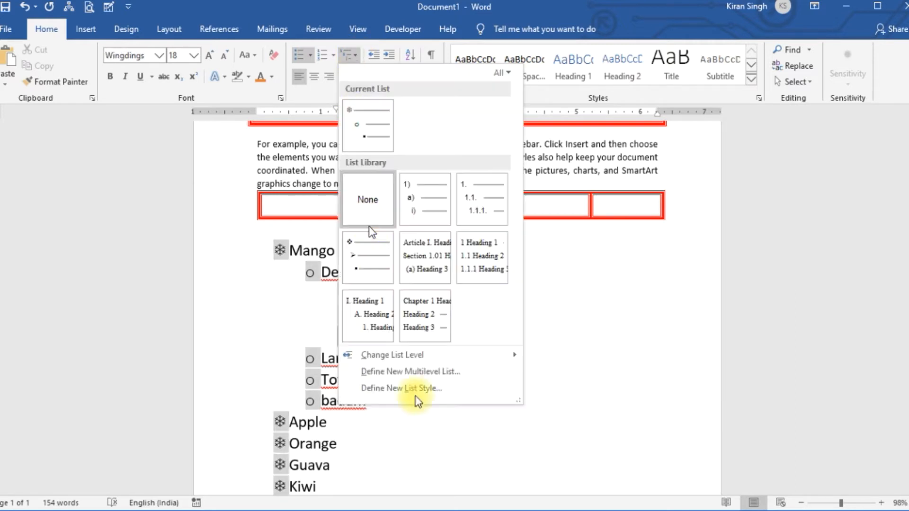
{"action": "mouse_move", "coordinate": [421, 356]}
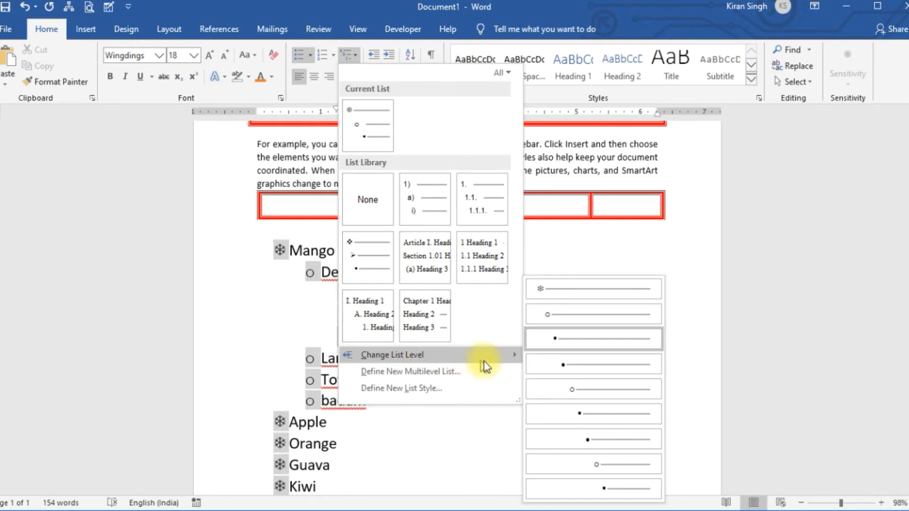
{"action": "mouse_move", "coordinate": [510, 348]}
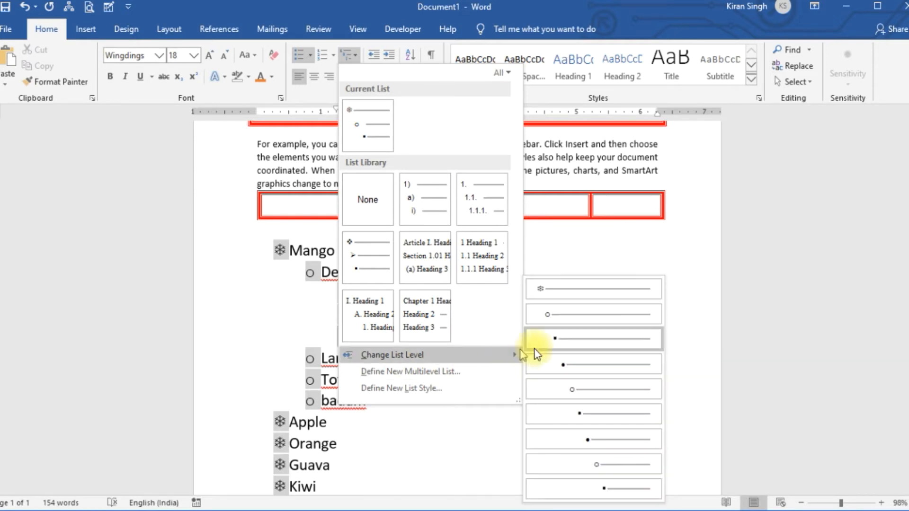
{"action": "left_click", "coordinate": [550, 291]}
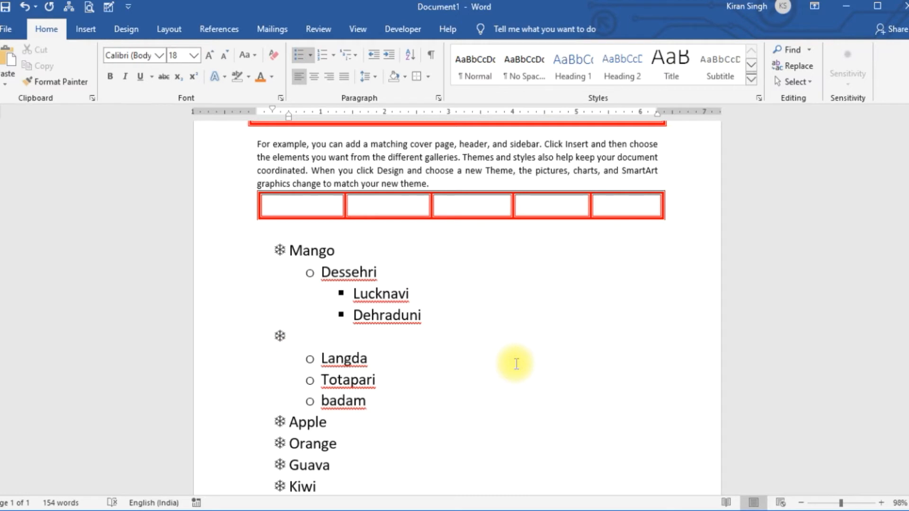
{"action": "type", "text": "Pineapple"}
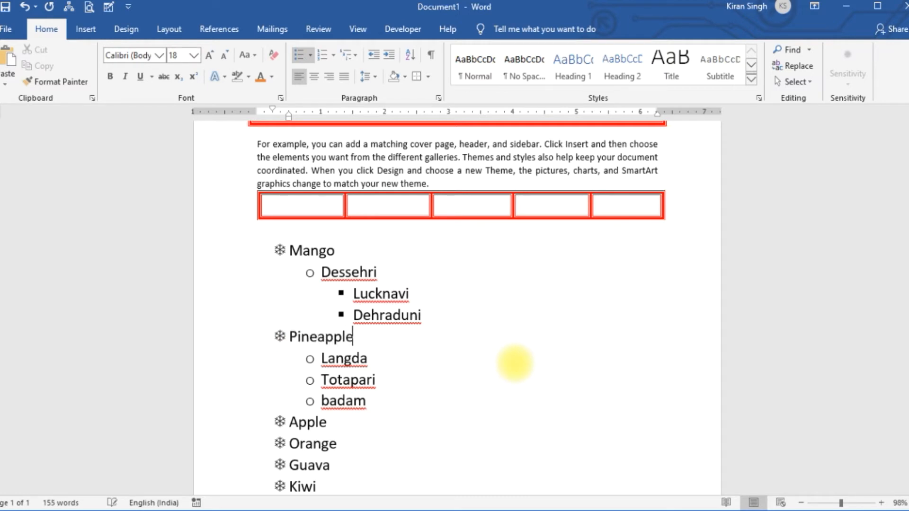
Step: Insert an empty bullet beneath Pineapple and change its list level to the second level
{"action": "key", "text": "Return"}
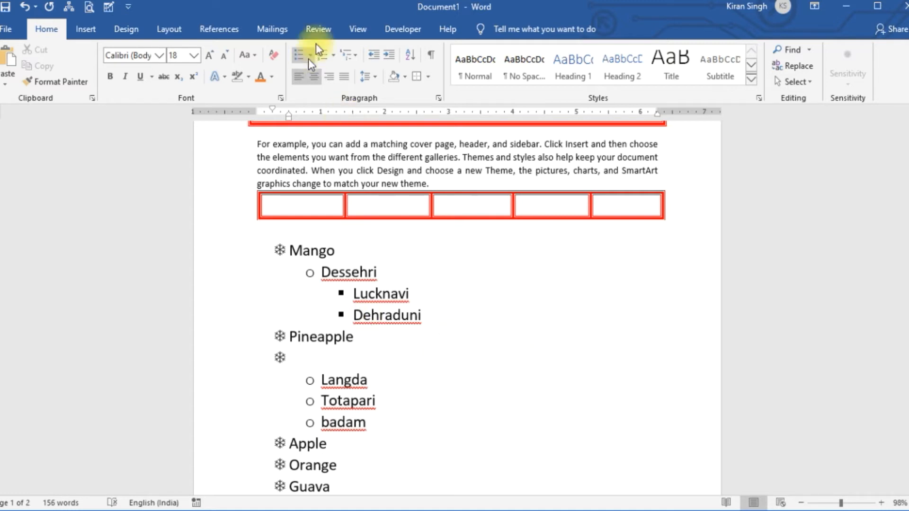
{"action": "left_click", "coordinate": [356, 56]}
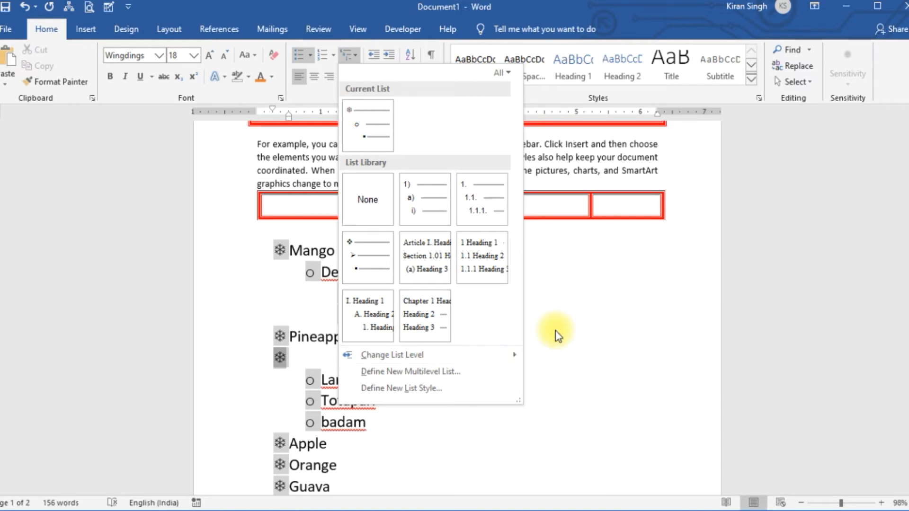
{"action": "mouse_move", "coordinate": [517, 352]}
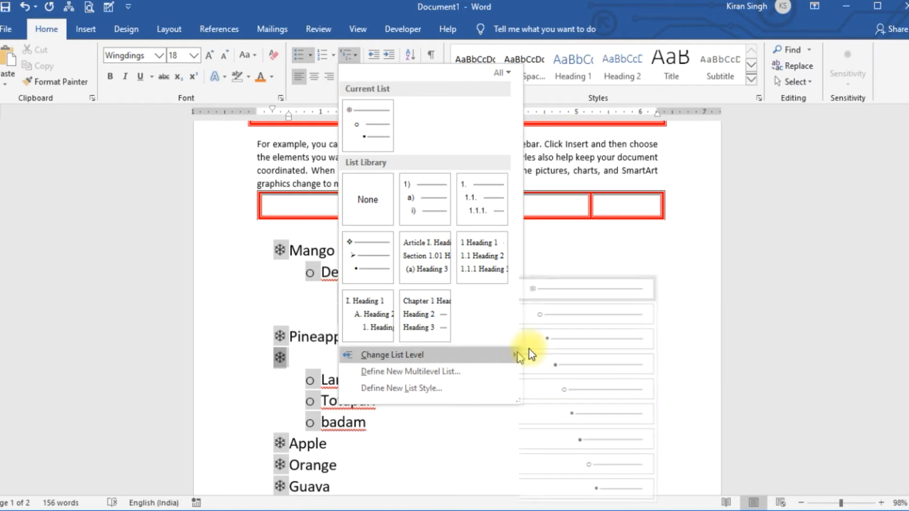
{"action": "left_click", "coordinate": [563, 321]}
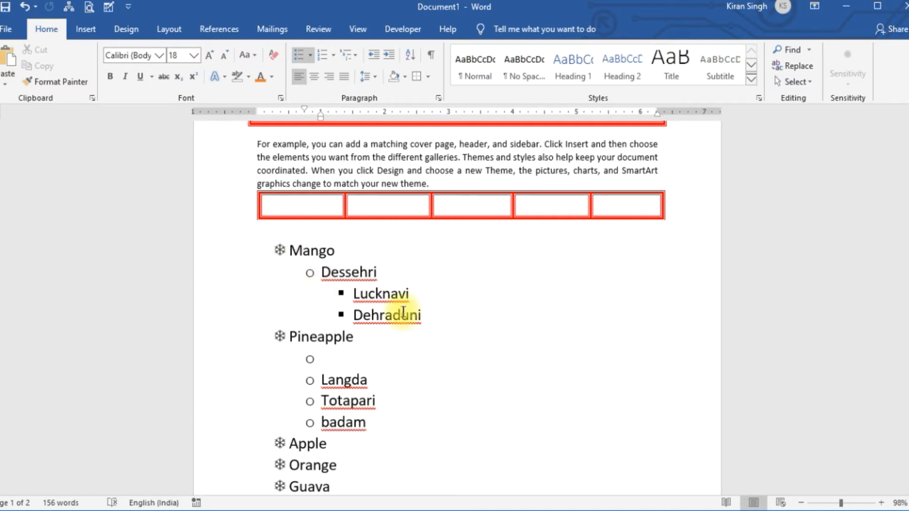
{"action": "left_click", "coordinate": [354, 56]}
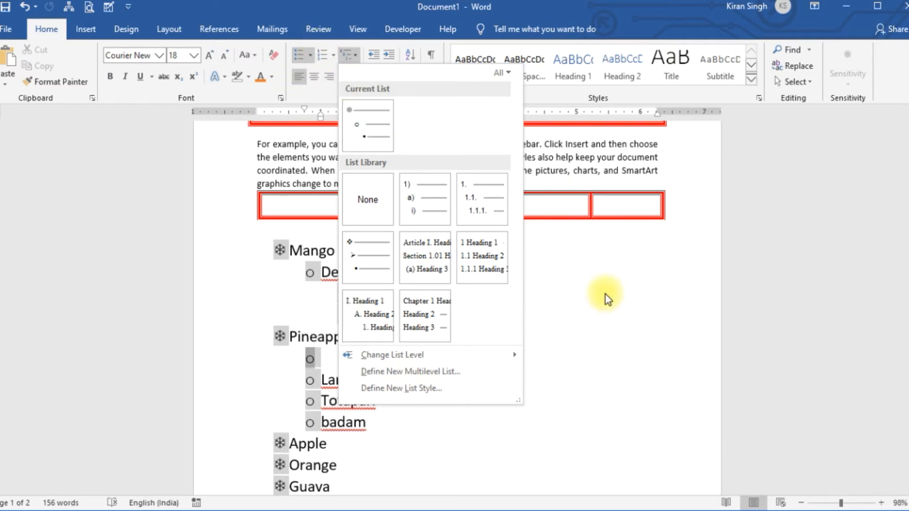
{"action": "key", "text": "Escape"}
Step: Insert three blank lines beneath the "My Country" title and generate sample text there with =rand(2,2)
{"action": "scroll", "coordinate": [904, 213], "scroll_direction": "up", "scroll_amount": 5}
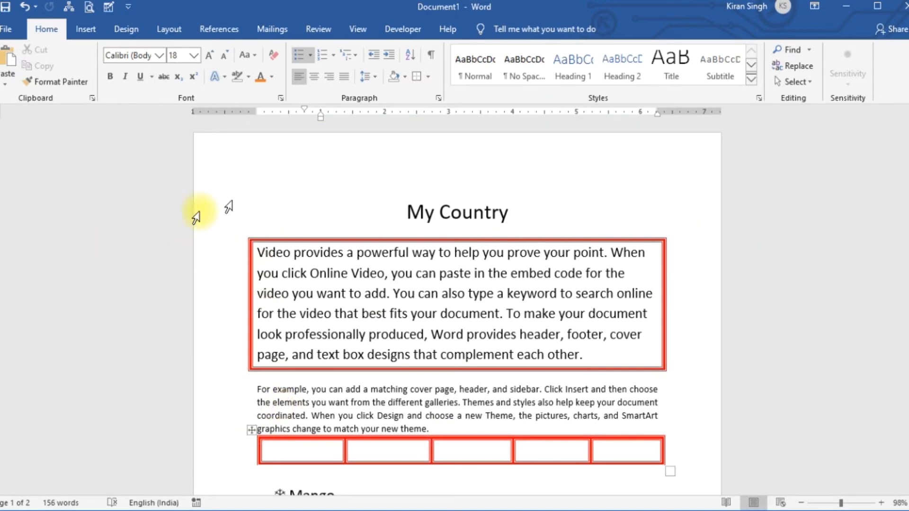
{"action": "left_click", "coordinate": [537, 203]}
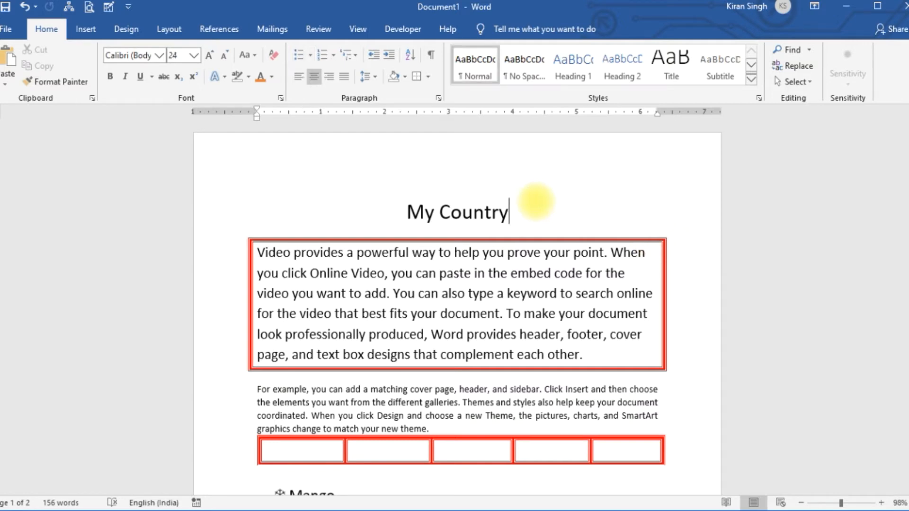
{"action": "key", "text": "Return"}
{"action": "key", "text": "Return"}
{"action": "key", "text": "Return"}
{"action": "left_click", "coordinate": [301, 240]}
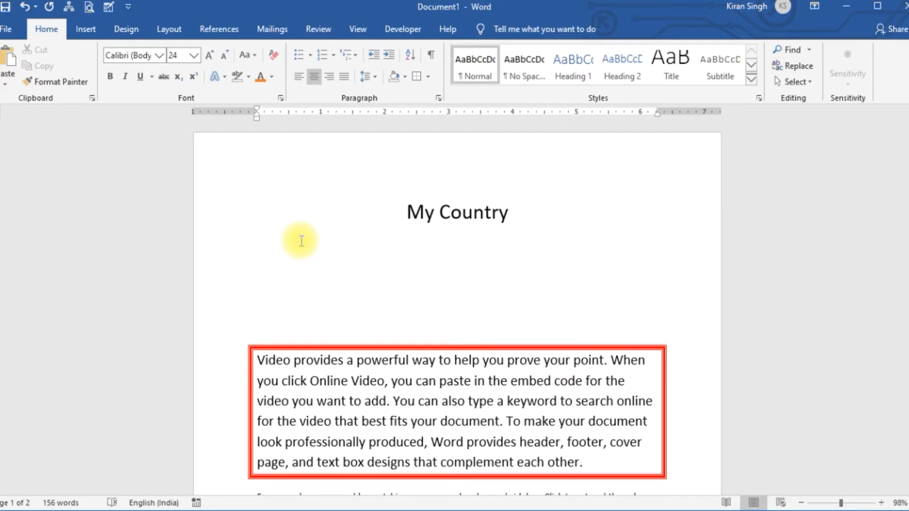
{"action": "type", "text": "=rand("}
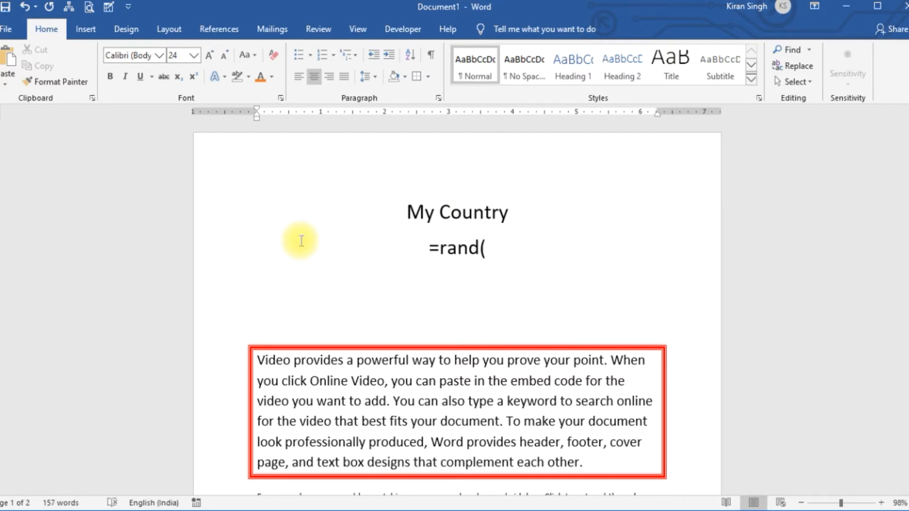
{"action": "type", "text": "2,"}
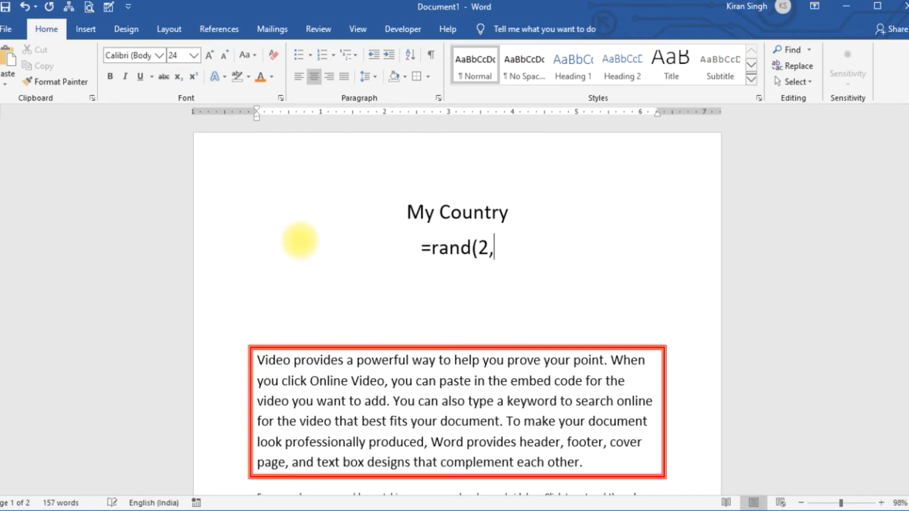
{"action": "type", "text": "2)"}
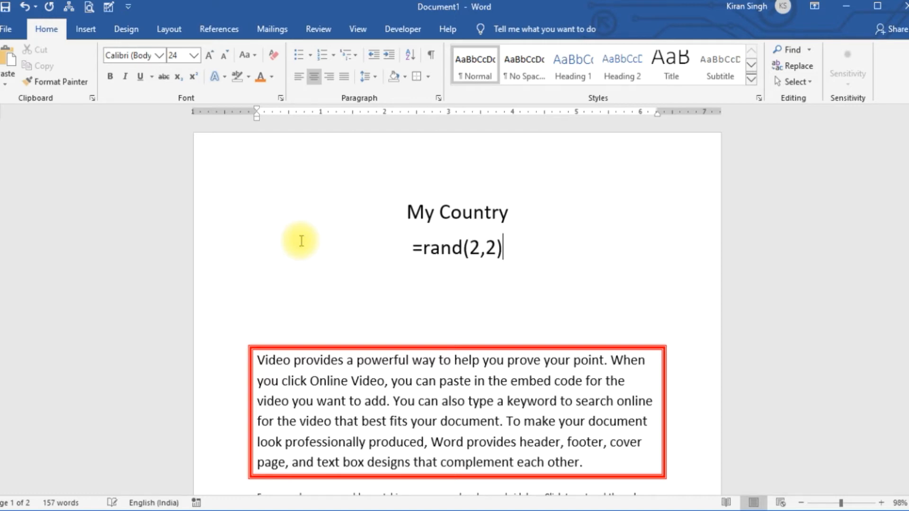
{"action": "key", "text": "Return"}
Step: Left-align the two generated paragraphs beneath the "My Country" title and reduce their font size to 16
{"action": "left_click_drag", "start_coordinate": [263, 163], "coordinate": [574, 412]}
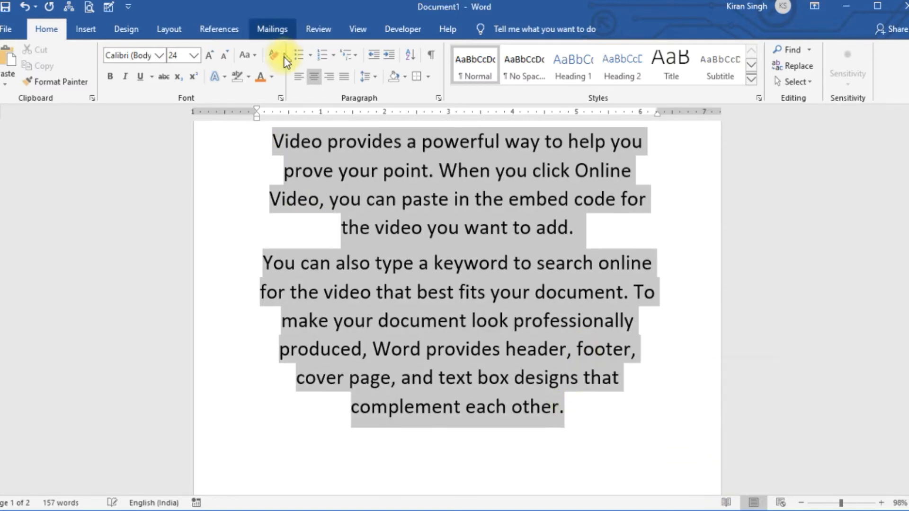
{"action": "left_click", "coordinate": [298, 77]}
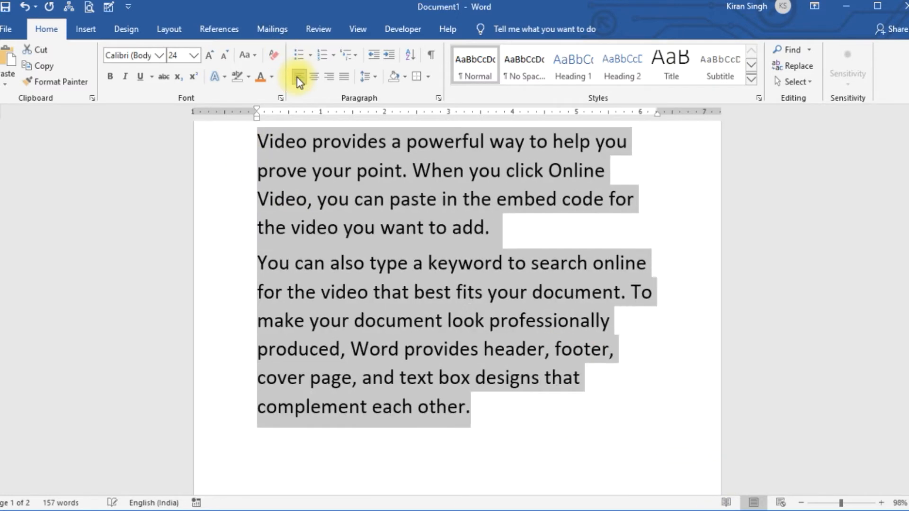
{"action": "left_click", "coordinate": [224, 56]}
{"action": "left_click", "coordinate": [224, 56]}
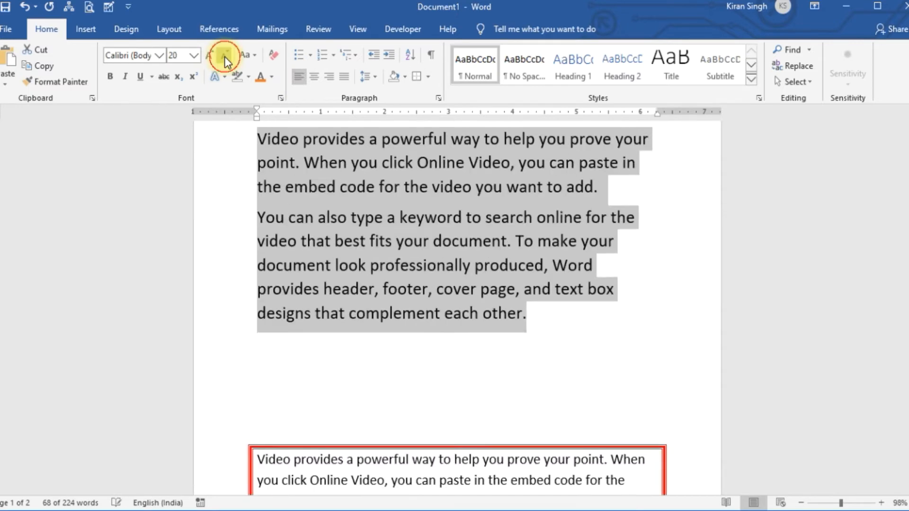
{"action": "left_click", "coordinate": [225, 56]}
{"action": "left_click", "coordinate": [225, 56]}
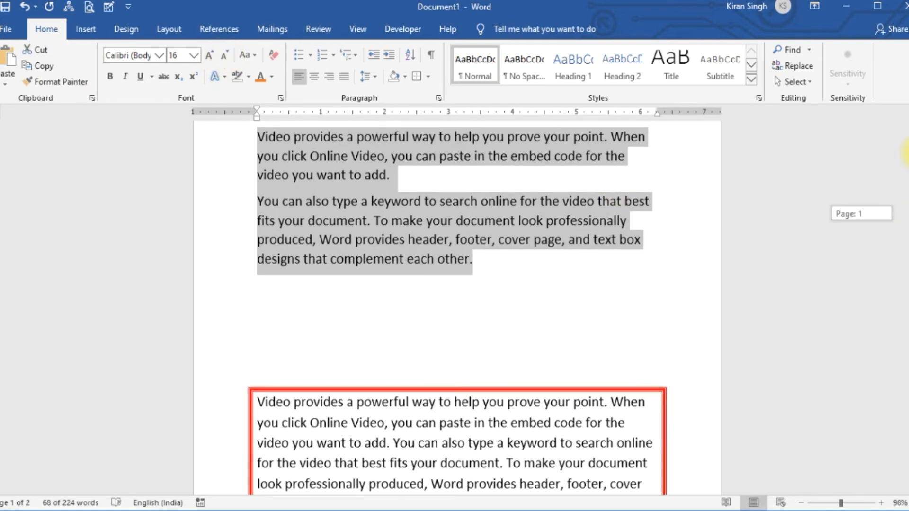
{"action": "scroll", "coordinate": [457, 251], "scroll_direction": "up", "scroll_amount": 3}
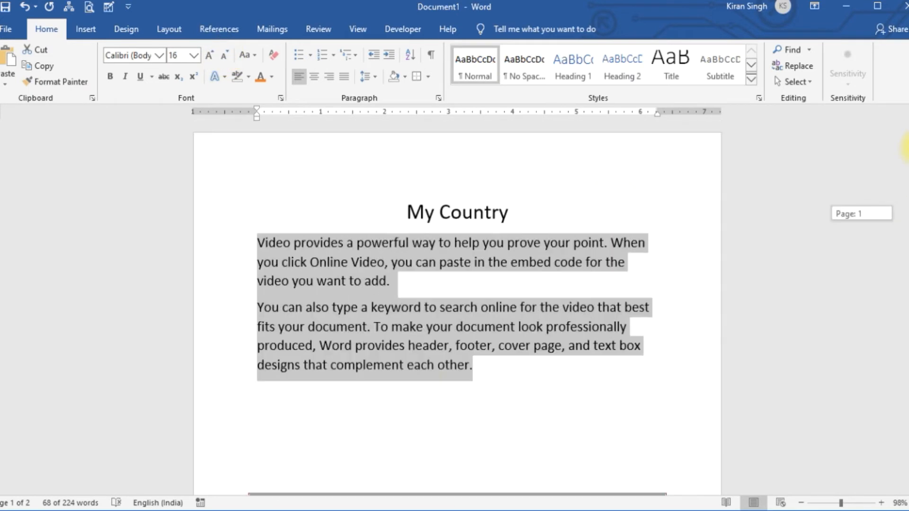
{"action": "left_click", "coordinate": [557, 383]}
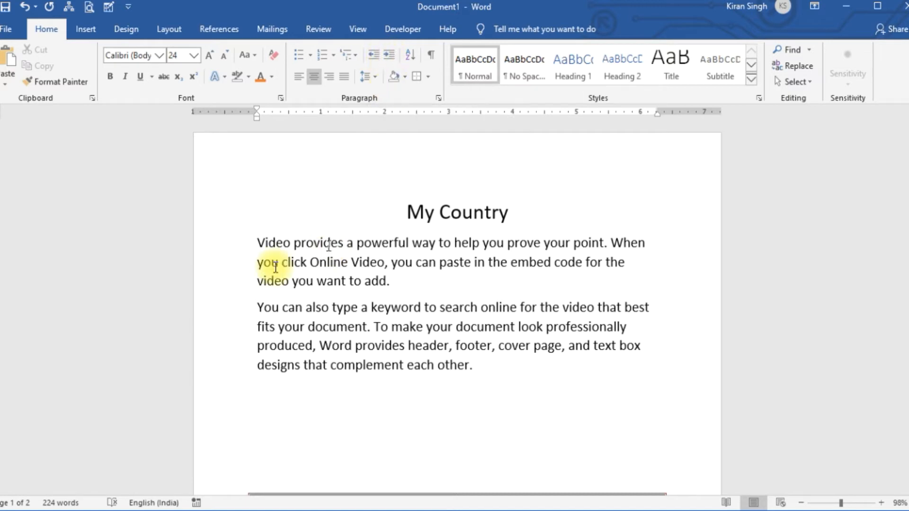
Step: Increase the left indent of the second generated paragraph, starting "You can also type a keyword", by five levels
{"action": "left_click_drag", "start_coordinate": [256, 306], "coordinate": [476, 376]}
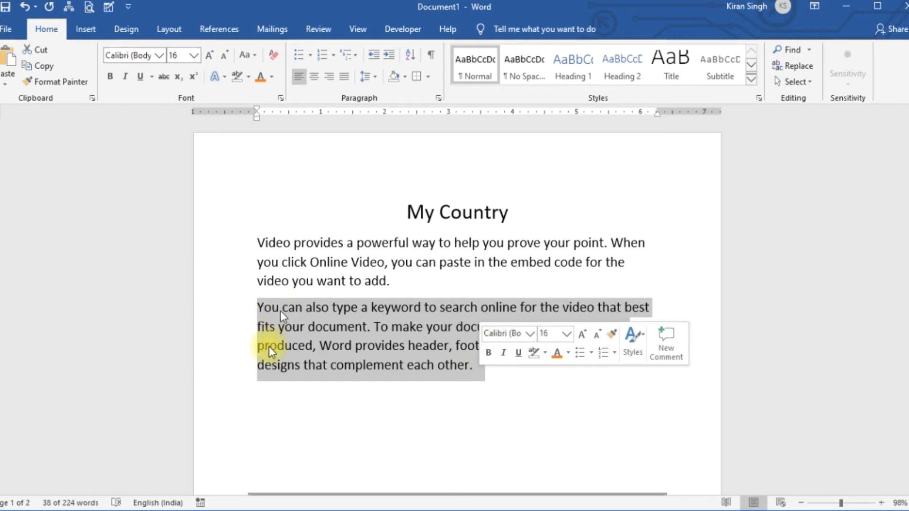
{"action": "left_click", "coordinate": [384, 56]}
{"action": "left_click", "coordinate": [385, 56]}
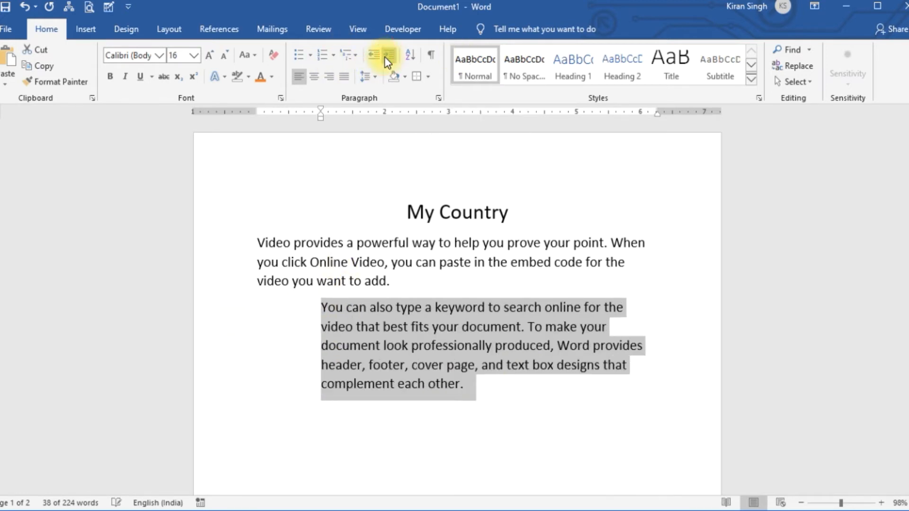
{"action": "left_click", "coordinate": [385, 56]}
{"action": "left_click", "coordinate": [385, 56]}
{"action": "left_click", "coordinate": [385, 56]}
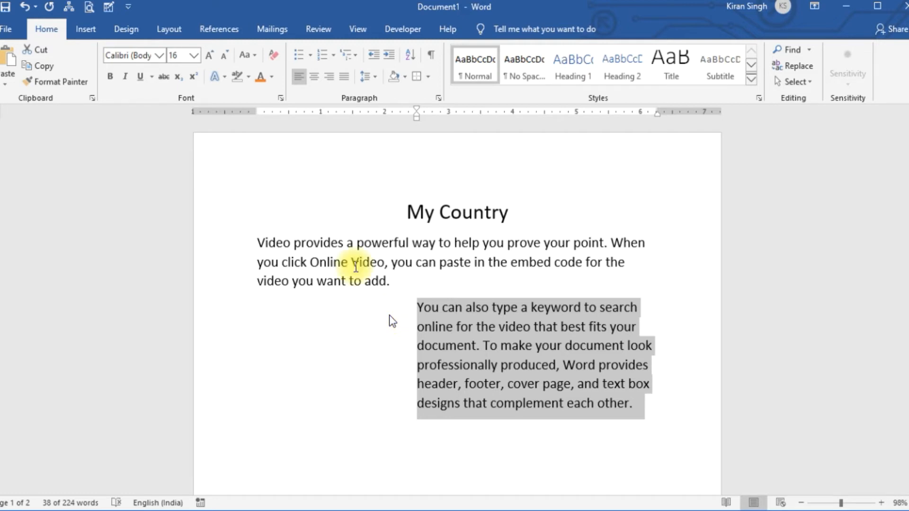
Step: Decrease the second paragraph's indent by five levels, back to the page margin
{"action": "left_click", "coordinate": [369, 58]}
{"action": "left_click", "coordinate": [368, 58]}
{"action": "left_click", "coordinate": [369, 57]}
{"action": "left_click", "coordinate": [369, 58]}
{"action": "left_click", "coordinate": [368, 58]}
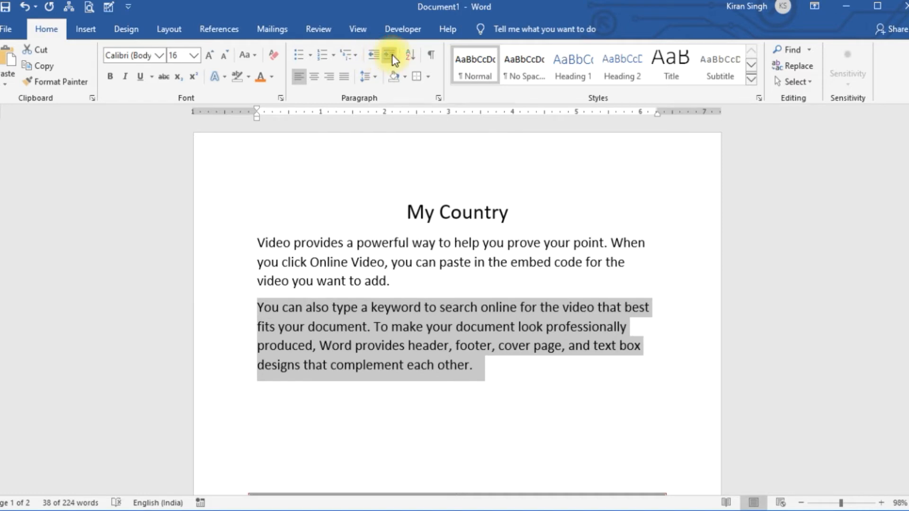
Step: Indent the second generated paragraph again so its left edge sits at 2 inches on the ruler
{"action": "left_click", "coordinate": [392, 55]}
{"action": "left_click", "coordinate": [392, 55]}
{"action": "left_click", "coordinate": [392, 55]}
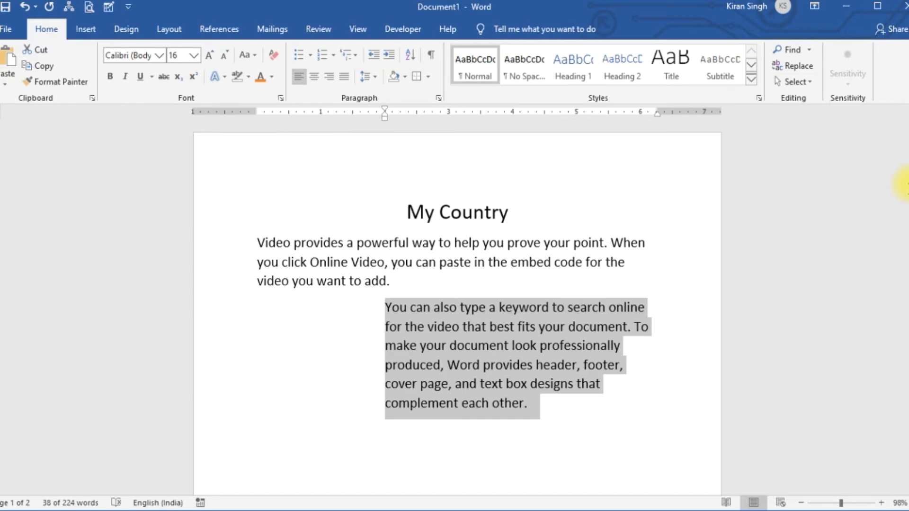
Step: Delete all nested bullet items beneath Pineapple and Mango, keeping only the first-level fruits in the list
{"action": "left_click_drag", "start_coordinate": [905, 154], "coordinate": [905, 346]}
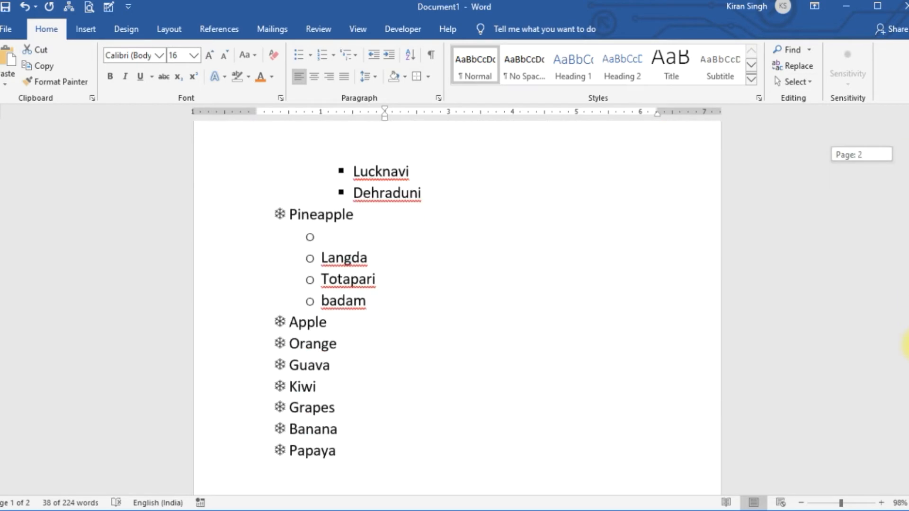
{"action": "left_click", "coordinate": [320, 242]}
{"action": "left_click_drag", "start_coordinate": [299, 237], "coordinate": [413, 303]}
{"action": "key", "text": "Delete"}
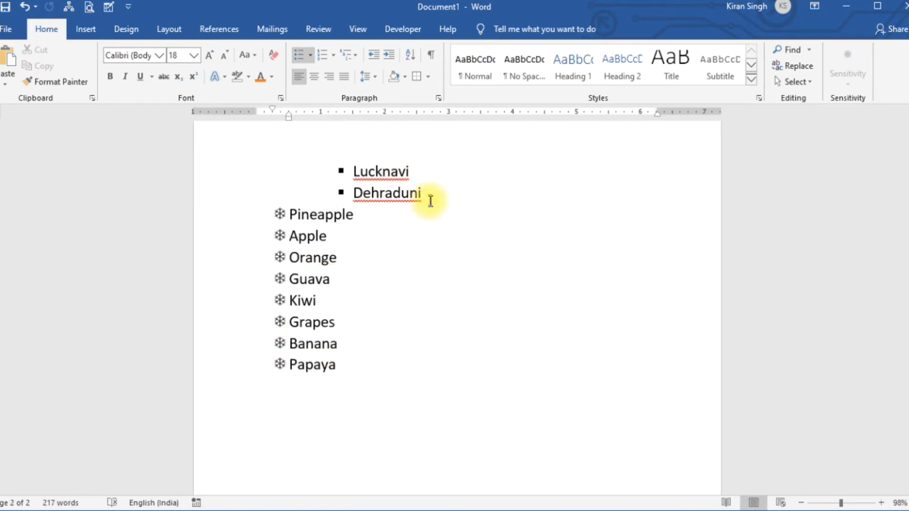
{"action": "left_click_drag", "start_coordinate": [421, 197], "coordinate": [305, 388]}
{"action": "key", "text": "Delete"}
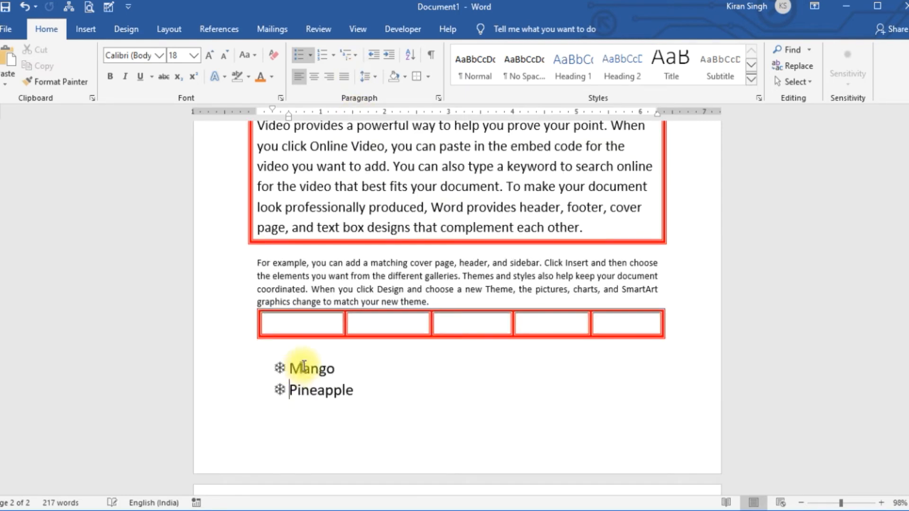
Step: Insert a page break between the drawn table and the fruit list
{"action": "left_click", "coordinate": [290, 346]}
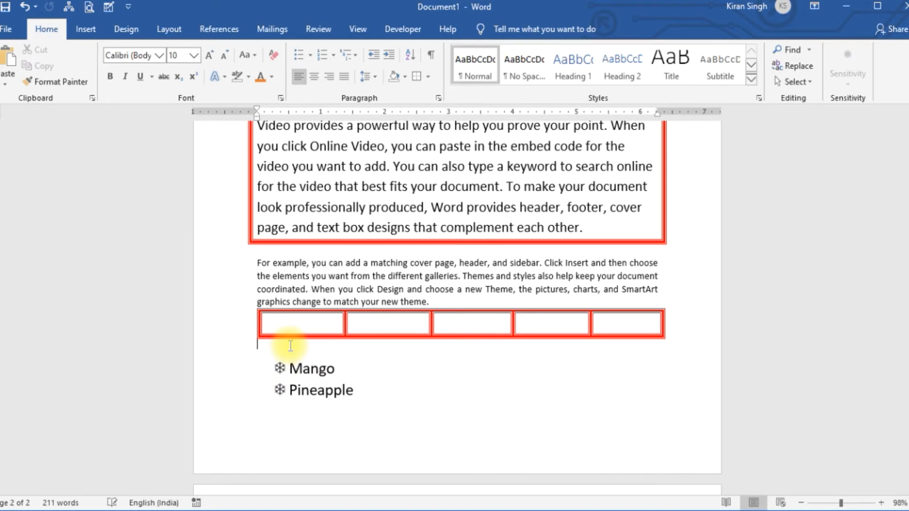
{"action": "key", "text": "ctrl+Return"}
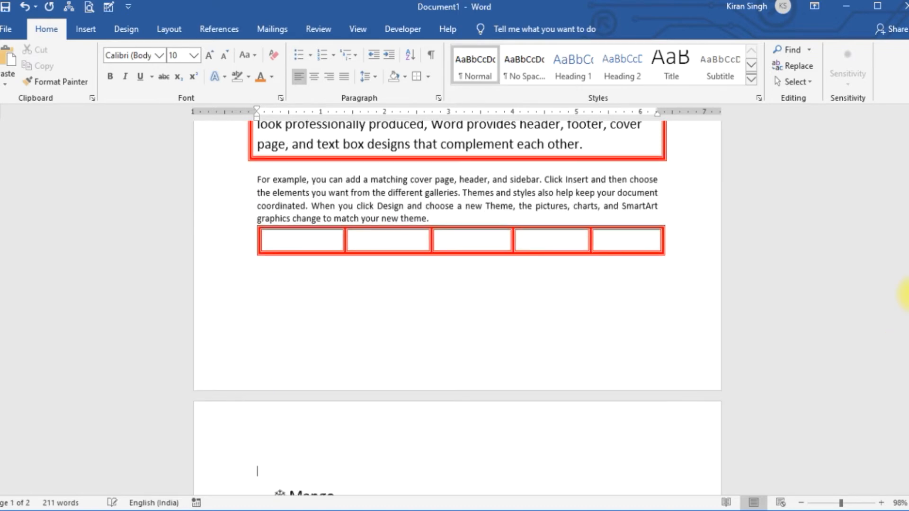
Step: Sort the whole fruit list by paragraphs as text in descending order
{"action": "left_click_drag", "start_coordinate": [905, 329], "coordinate": [905, 364]}
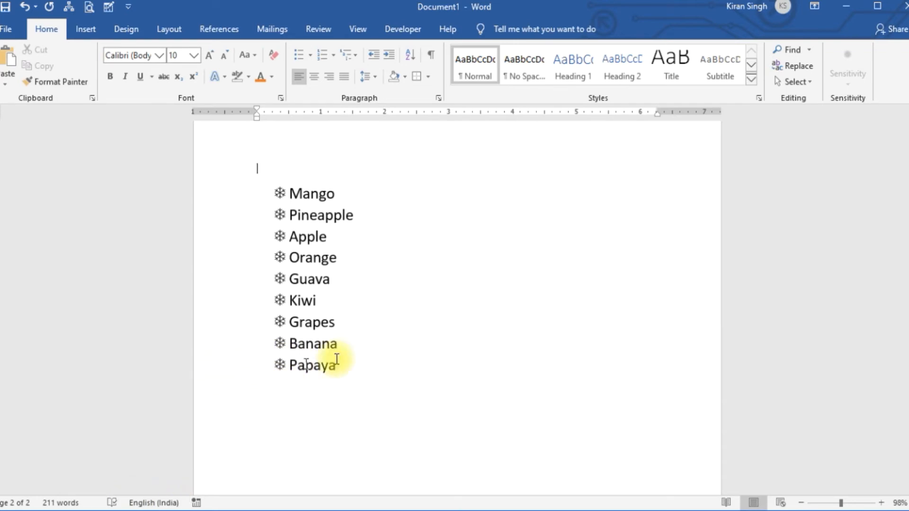
{"action": "left_click_drag", "start_coordinate": [340, 365], "coordinate": [284, 183]}
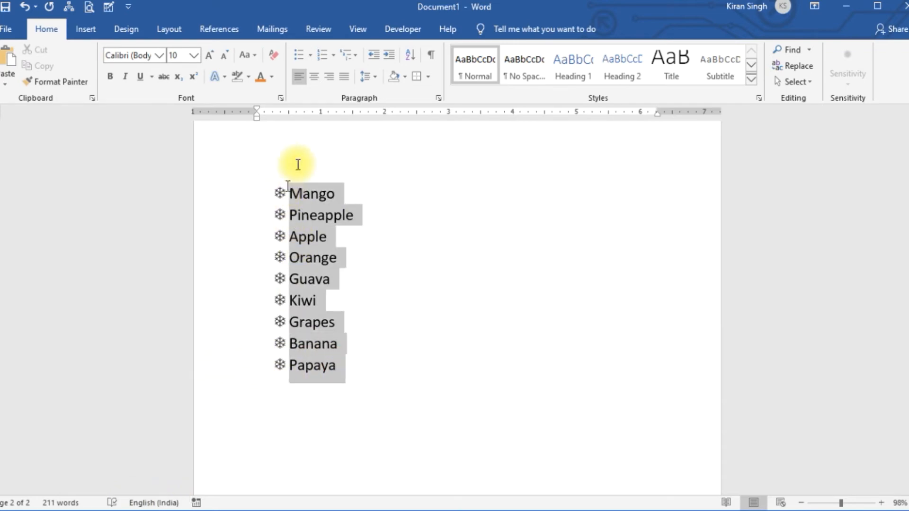
{"action": "left_click", "coordinate": [409, 56]}
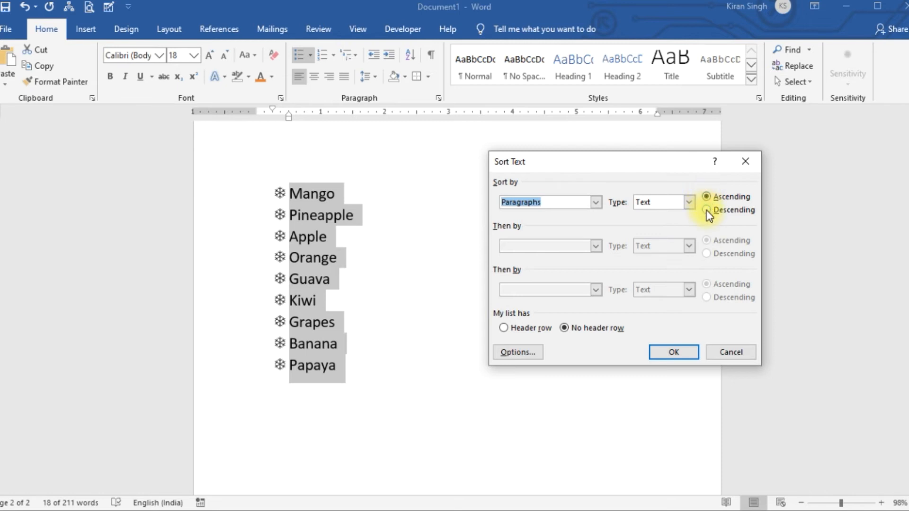
{"action": "left_click", "coordinate": [706, 211]}
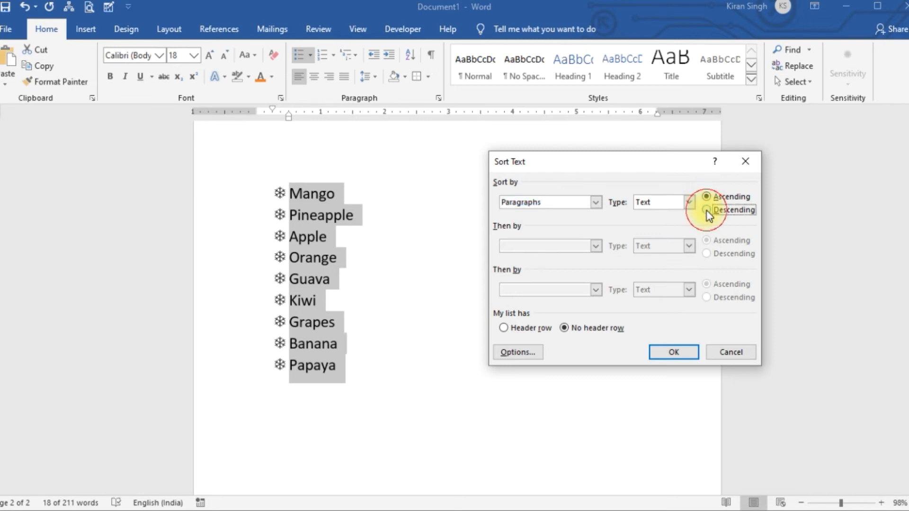
{"action": "left_click", "coordinate": [680, 350]}
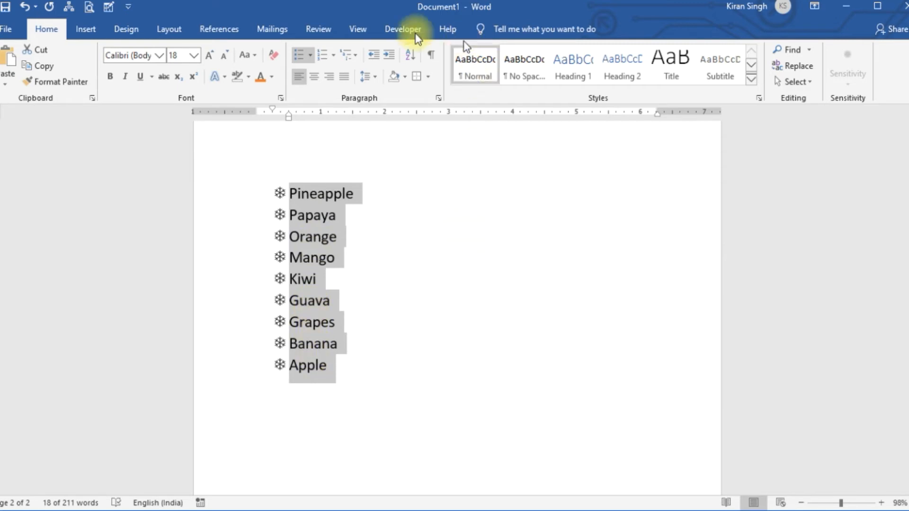
Step: Sort the fruit list again by paragraphs as text, in ascending order
{"action": "left_click", "coordinate": [416, 59]}
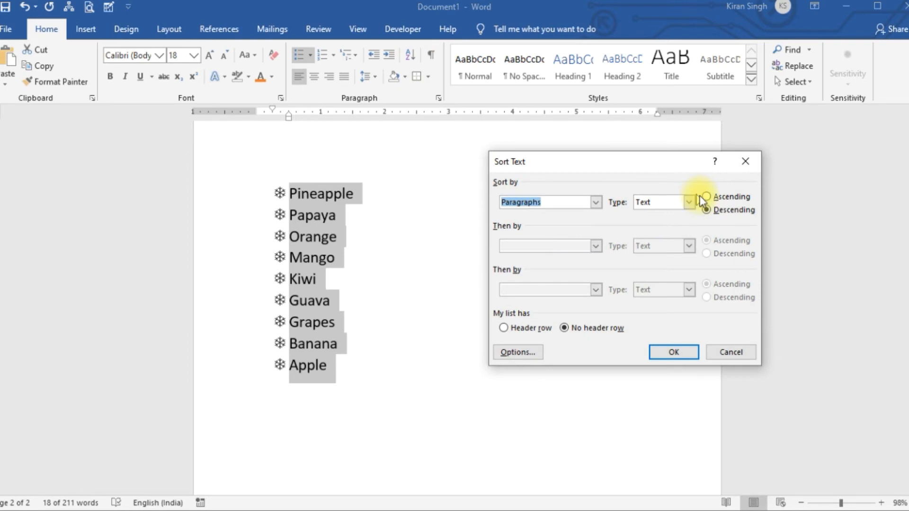
{"action": "left_click", "coordinate": [706, 197]}
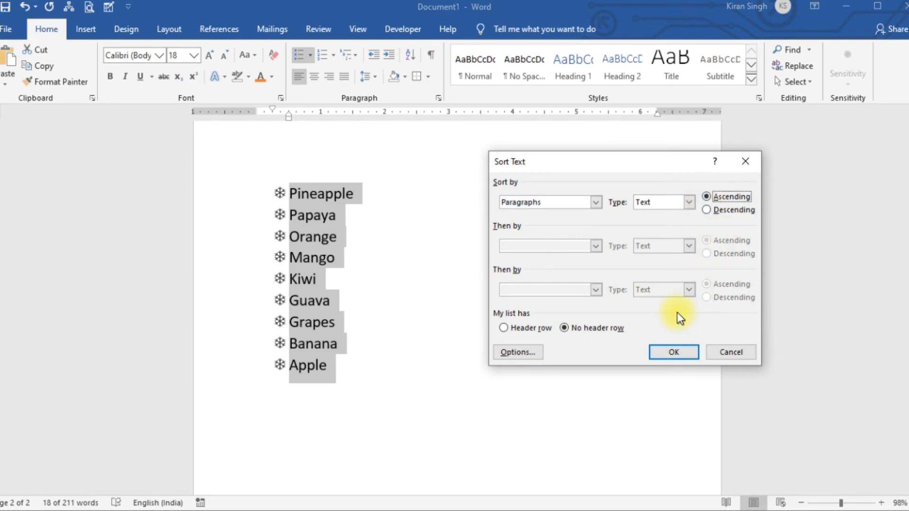
{"action": "left_click", "coordinate": [685, 353]}
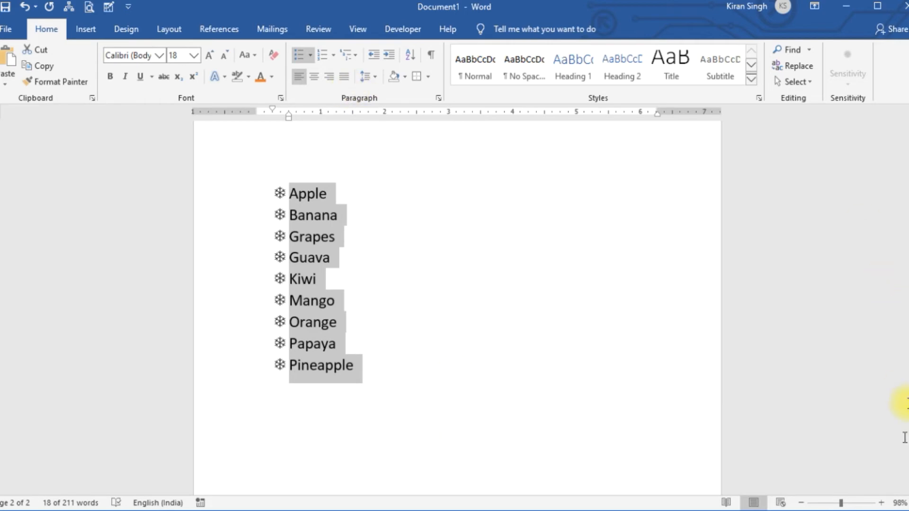
Step: Remove the indent from the paragraph starting "You can also type a keyword" so it aligns with the page margin
{"action": "left_click_drag", "start_coordinate": [907, 381], "coordinate": [905, 205]}
{"action": "left_click_drag", "start_coordinate": [386, 308], "coordinate": [546, 405]}
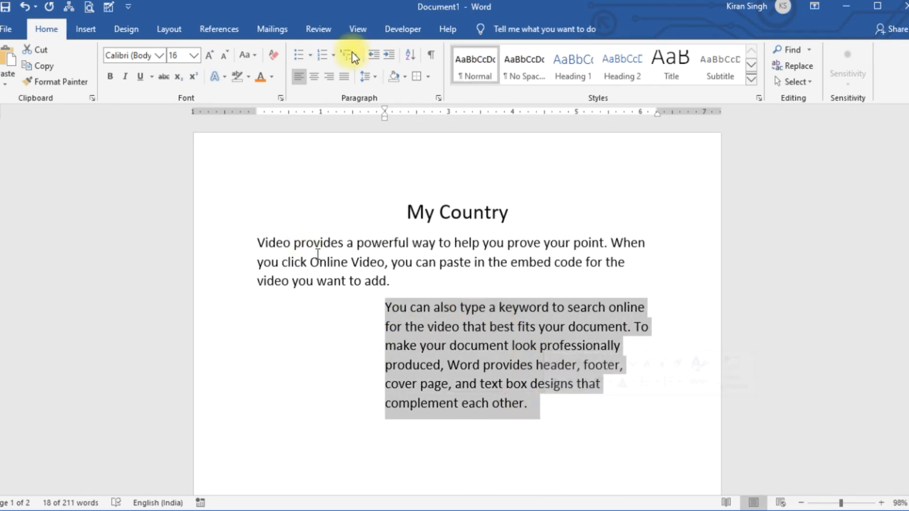
{"action": "left_click", "coordinate": [373, 57]}
{"action": "triple_click", "coordinate": [373, 57]}
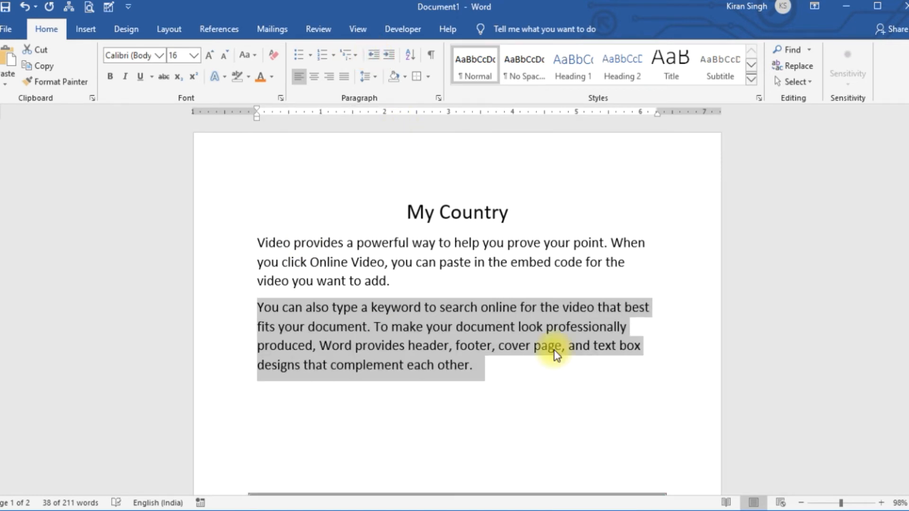
{"action": "left_click", "coordinate": [526, 411]}
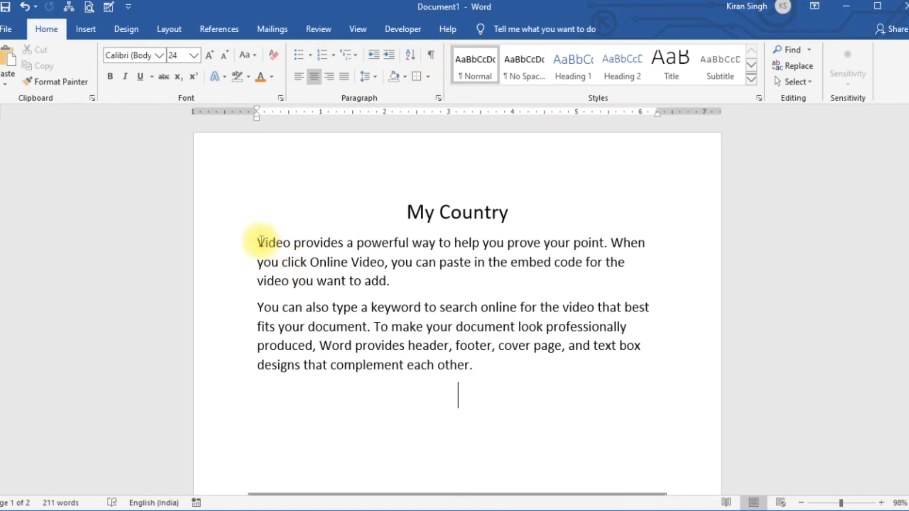
Step: Show the document's paragraph marks and enlarge the two generated paragraphs to font size 20
{"action": "left_click_drag", "start_coordinate": [256, 243], "coordinate": [474, 371]}
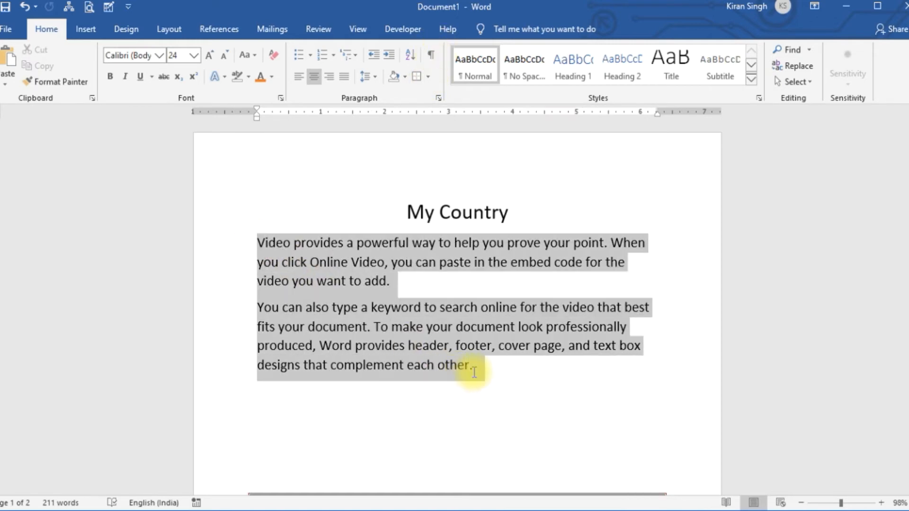
{"action": "left_click", "coordinate": [431, 55]}
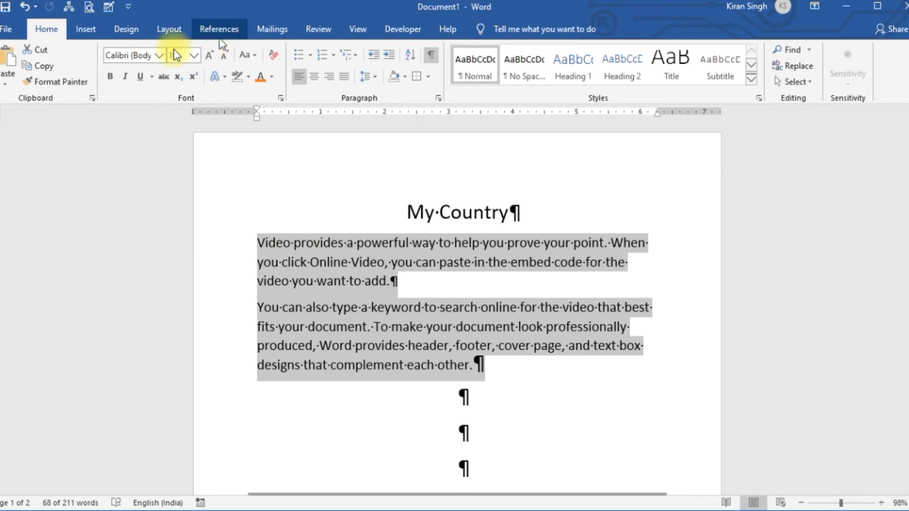
{"action": "left_click", "coordinate": [212, 59]}
{"action": "left_click", "coordinate": [212, 59]}
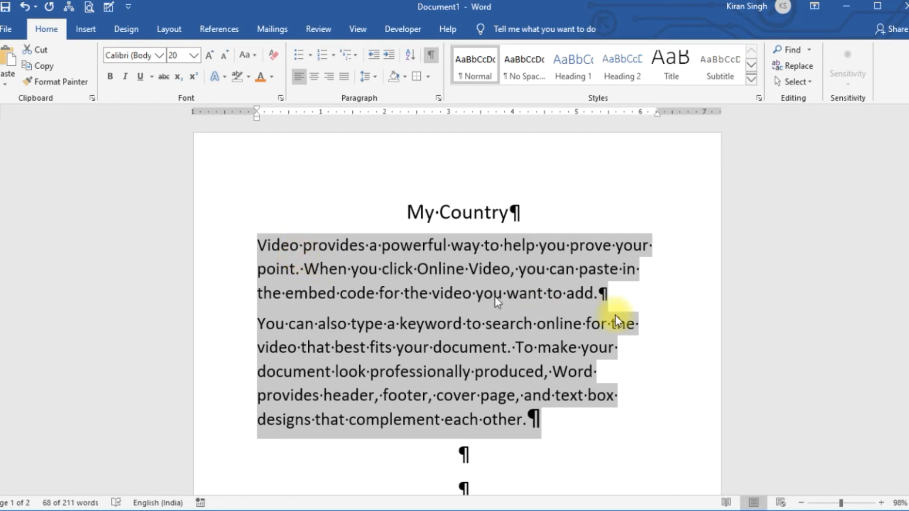
{"action": "left_click", "coordinate": [662, 371]}
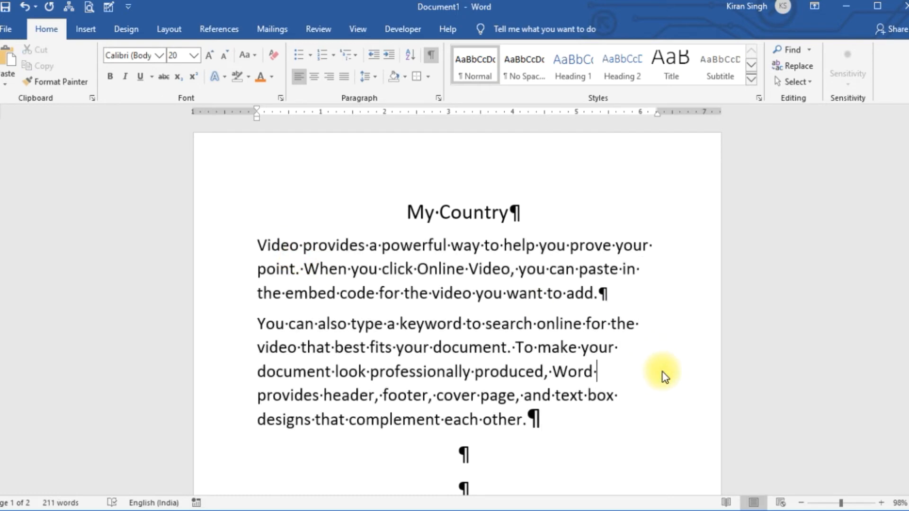
Step: Insert several extra spaces between "Video" and "provides", and delete them again
{"action": "left_click", "coordinate": [303, 245]}
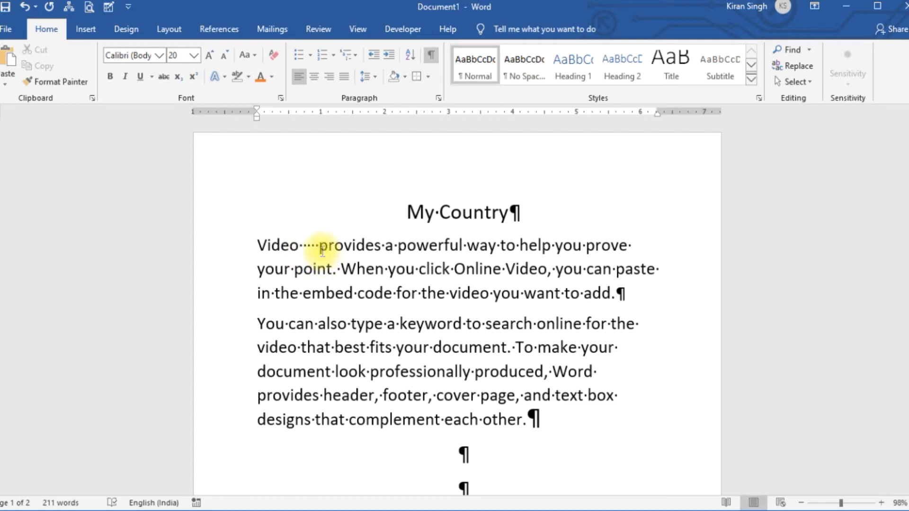
{"action": "key", "text": "BackSpace"}
{"action": "key", "text": "BackSpace"}
{"action": "key", "text": "BackSpace"}
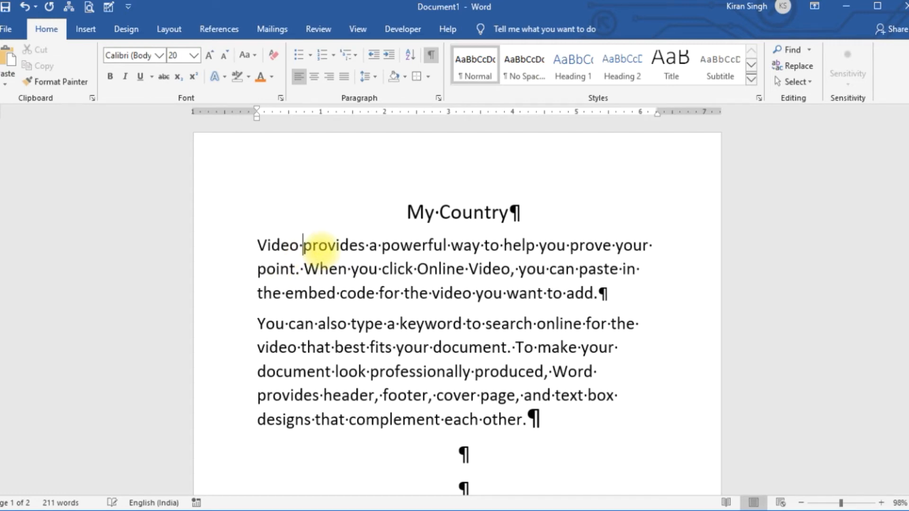
Step: Insert an extra space after "provides" and another after "fits" in the two body paragraphs, and delete both again
{"action": "left_click", "coordinate": [369, 245]}
{"action": "left_click", "coordinate": [374, 324]}
{"action": "left_click", "coordinate": [398, 347]}
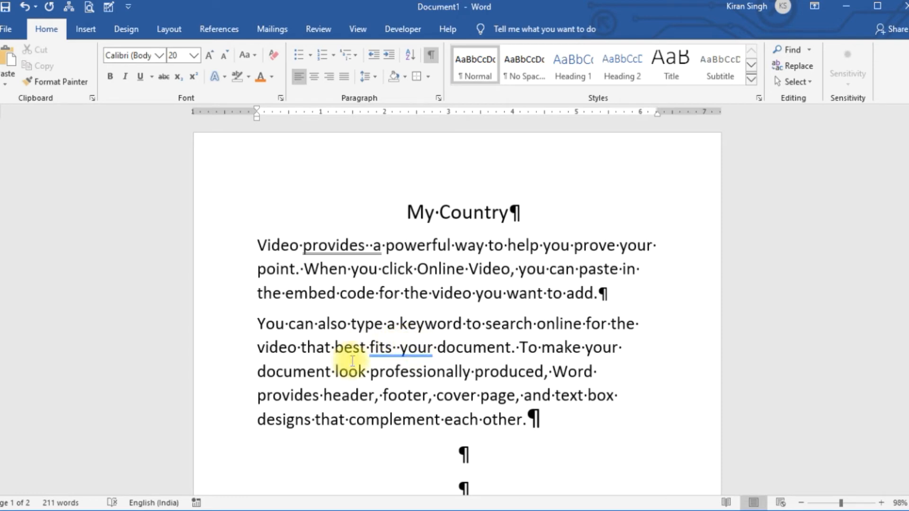
{"action": "key", "text": "BackSpace"}
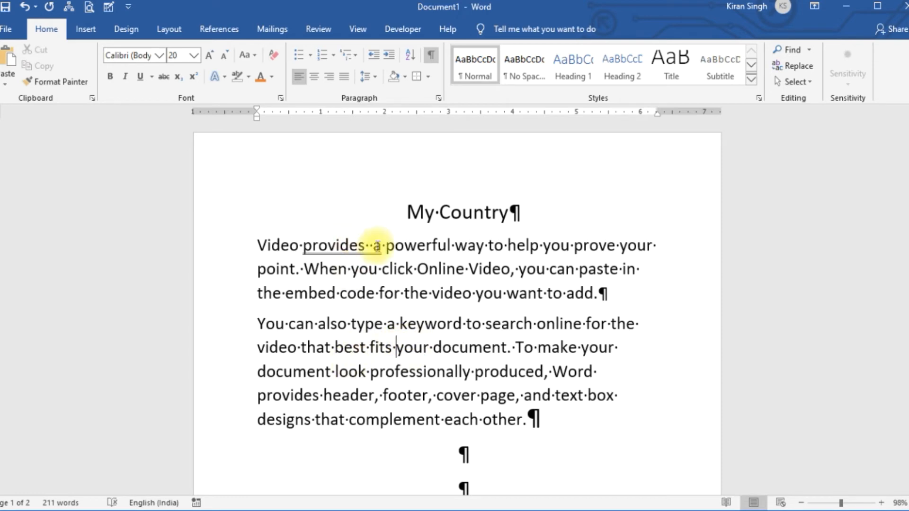
{"action": "left_click", "coordinate": [374, 246]}
{"action": "key", "text": "BackSpace"}
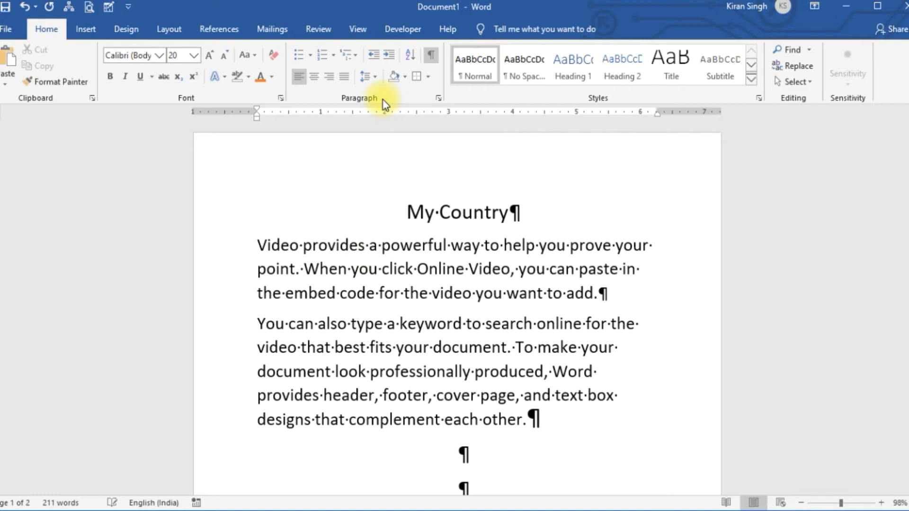
Step: Hide the formatting marks, and toggle them on and off once more with both body paragraphs selected
{"action": "left_click", "coordinate": [436, 52]}
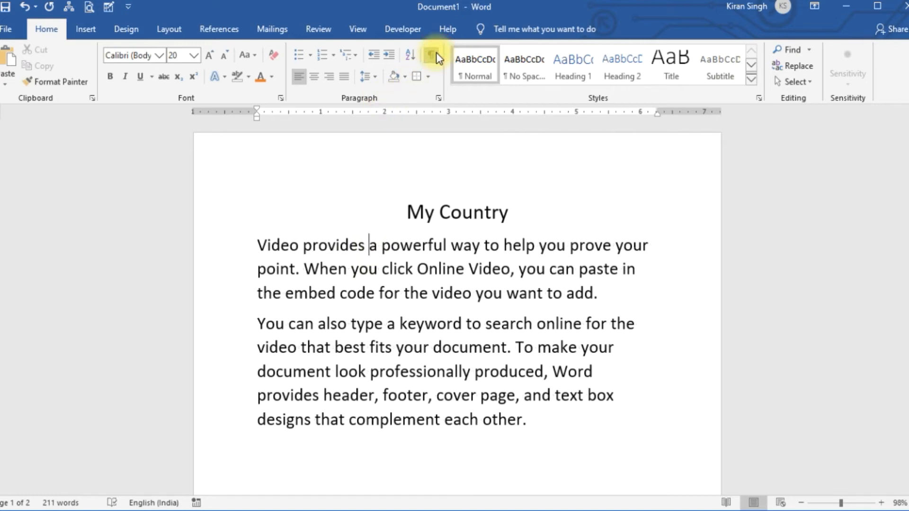
{"action": "left_click", "coordinate": [255, 244]}
{"action": "left_click_drag", "start_coordinate": [255, 244], "coordinate": [535, 418]}
{"action": "left_click", "coordinate": [430, 55]}
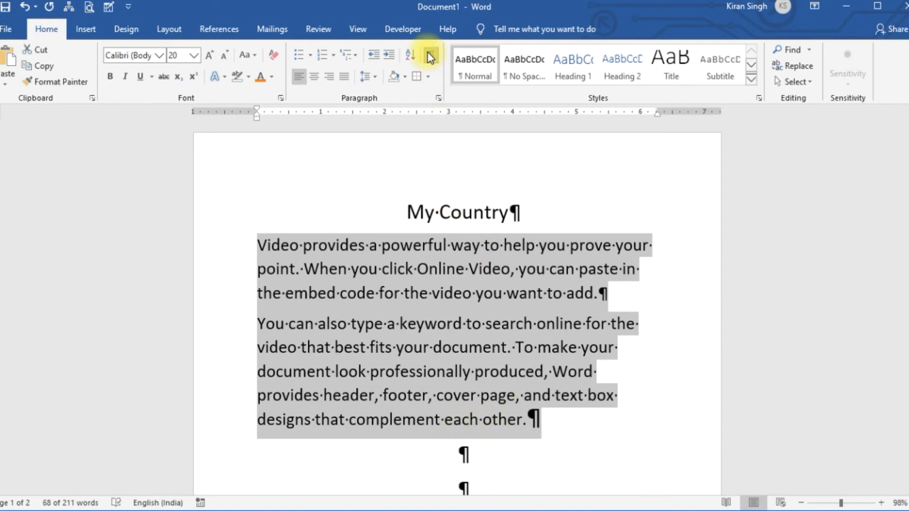
{"action": "left_click", "coordinate": [431, 56]}
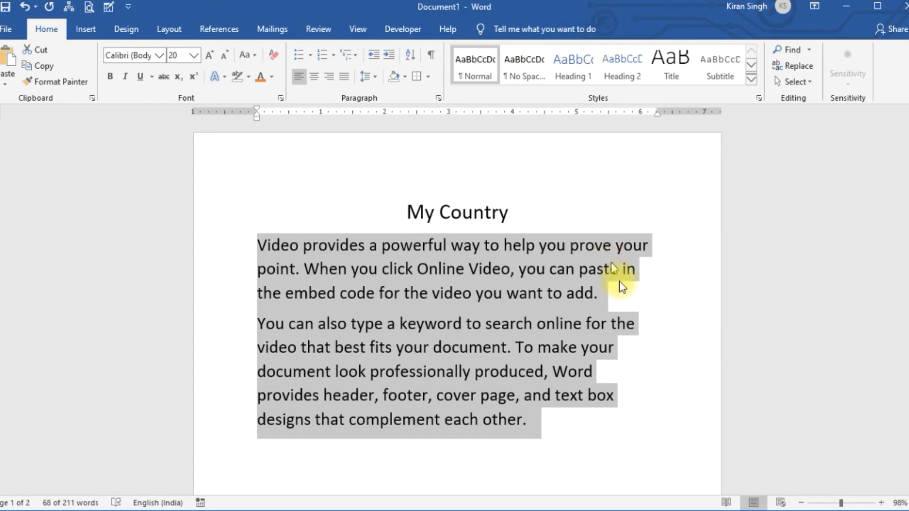
{"action": "left_click", "coordinate": [658, 315]}
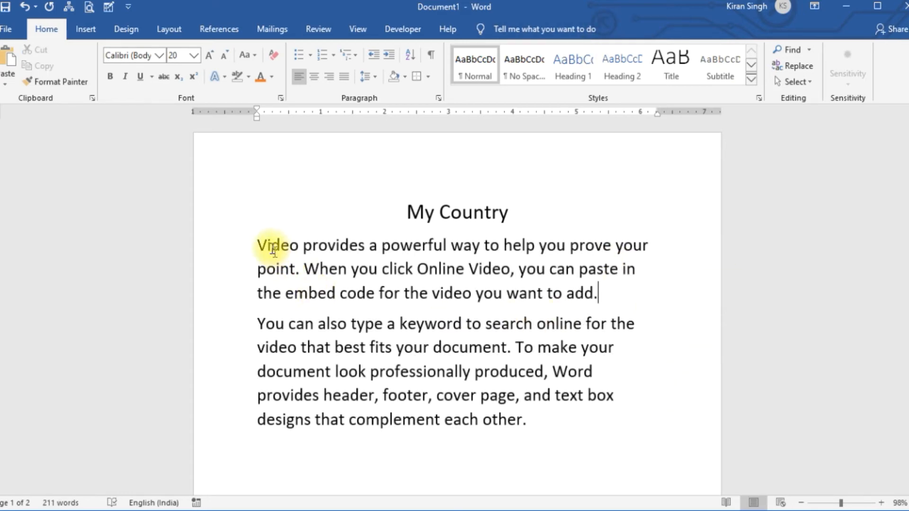
Step: Apply the Strong style to the two paragraphs below the title and enlarge them to font size 16
{"action": "left_click_drag", "start_coordinate": [263, 245], "coordinate": [578, 428]}
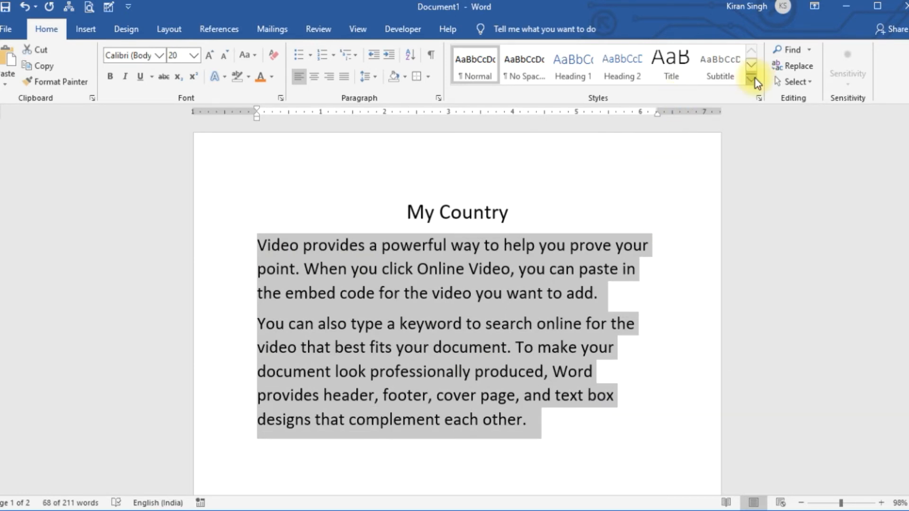
{"action": "left_click", "coordinate": [754, 79]}
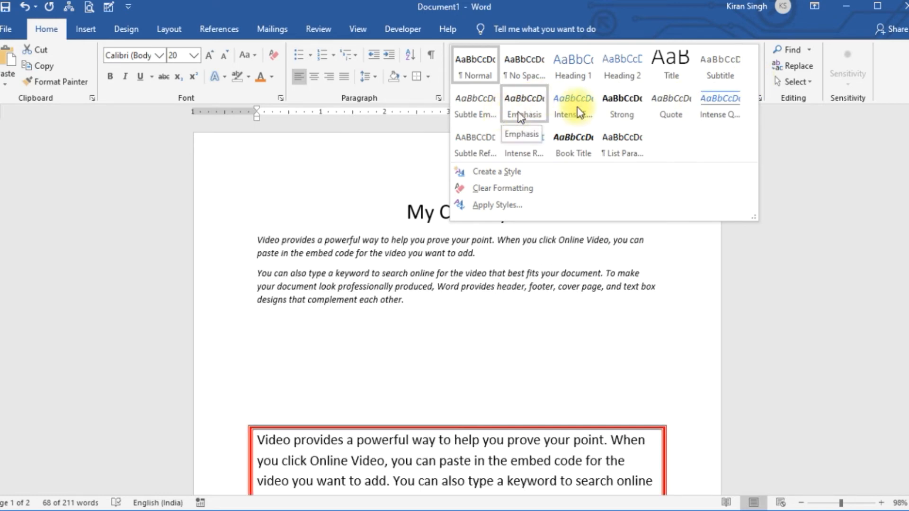
{"action": "left_click", "coordinate": [622, 101]}
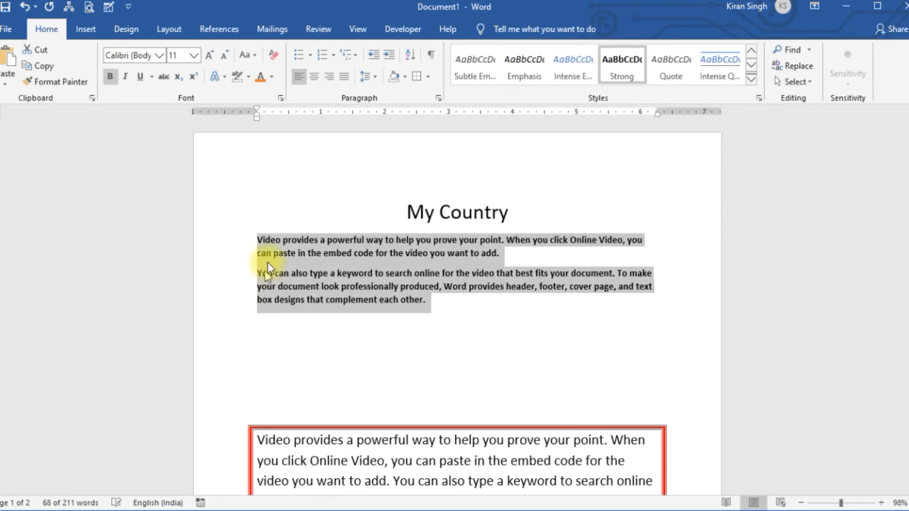
{"action": "left_click", "coordinate": [206, 57]}
{"action": "left_click", "coordinate": [205, 57]}
{"action": "left_click", "coordinate": [206, 57]}
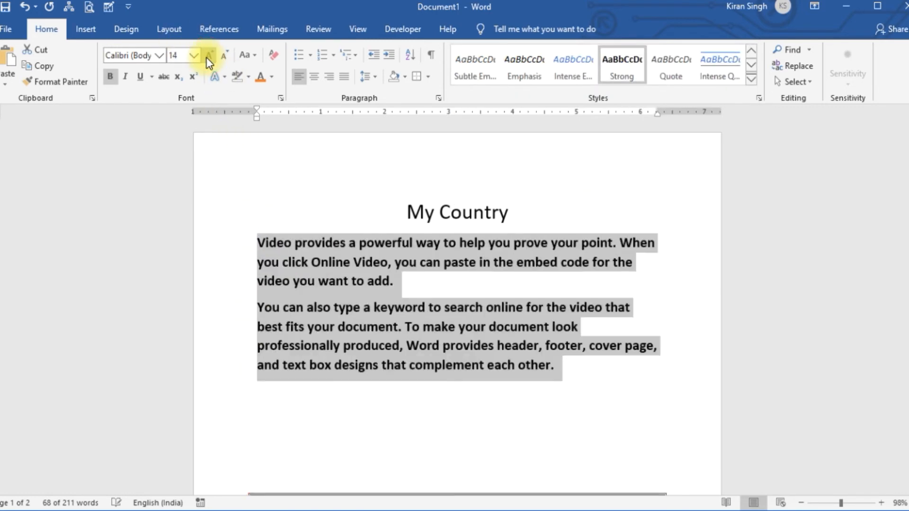
Step: Examine the options for creating a new style from the selected paragraphs' formatting, and close them without saving a style
{"action": "left_click", "coordinate": [752, 81]}
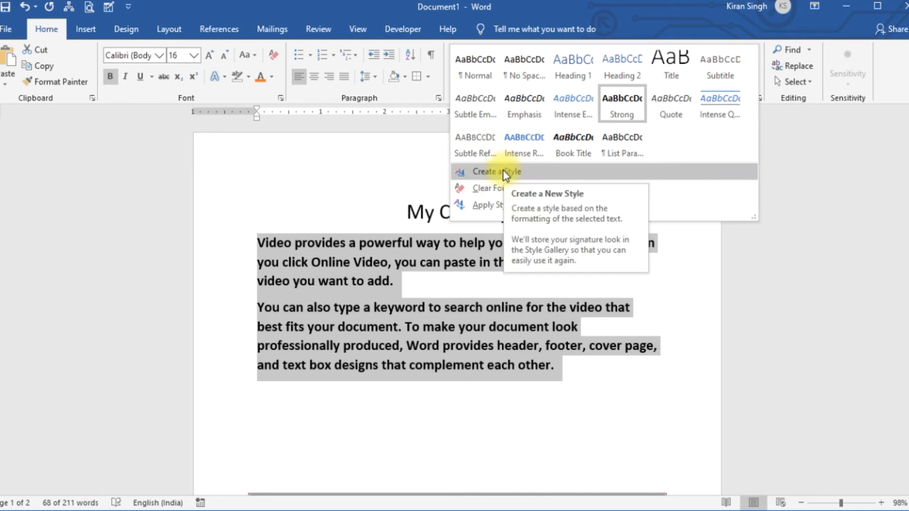
{"action": "left_click", "coordinate": [502, 171]}
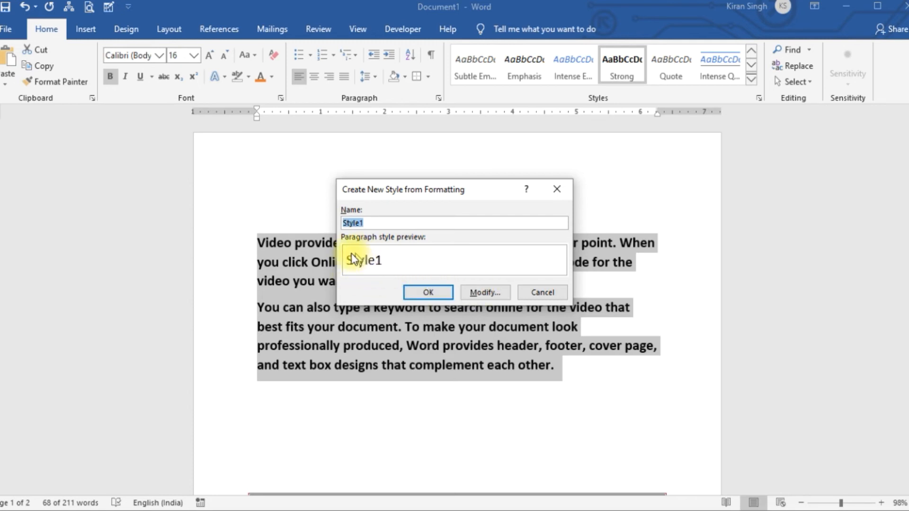
{"action": "left_click", "coordinate": [556, 190]}
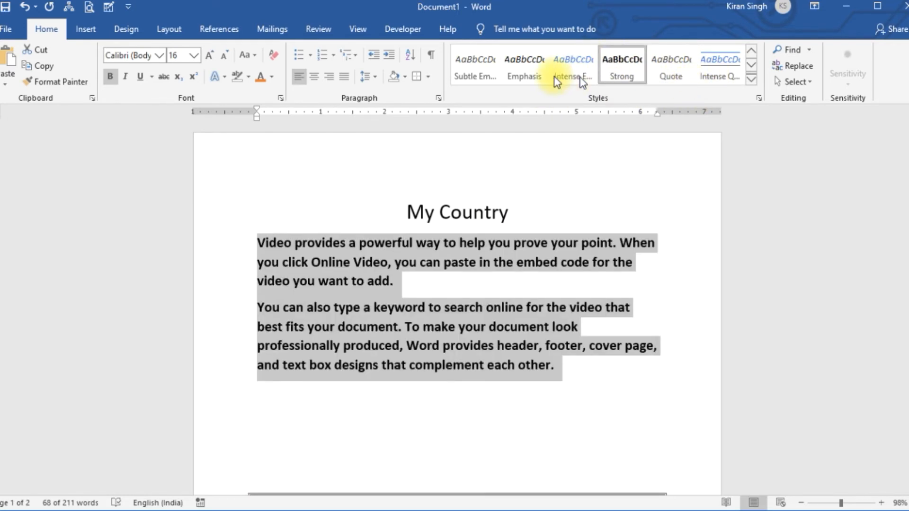
Step: Try the Intense Emphasis, Strong and Quote styles one after another on the two selected paragraphs
{"action": "left_click", "coordinate": [570, 67]}
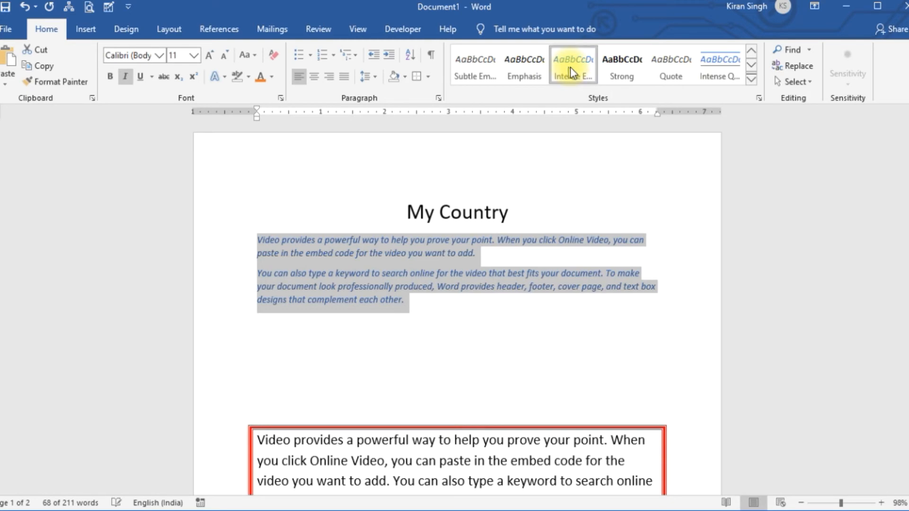
{"action": "left_click", "coordinate": [622, 66]}
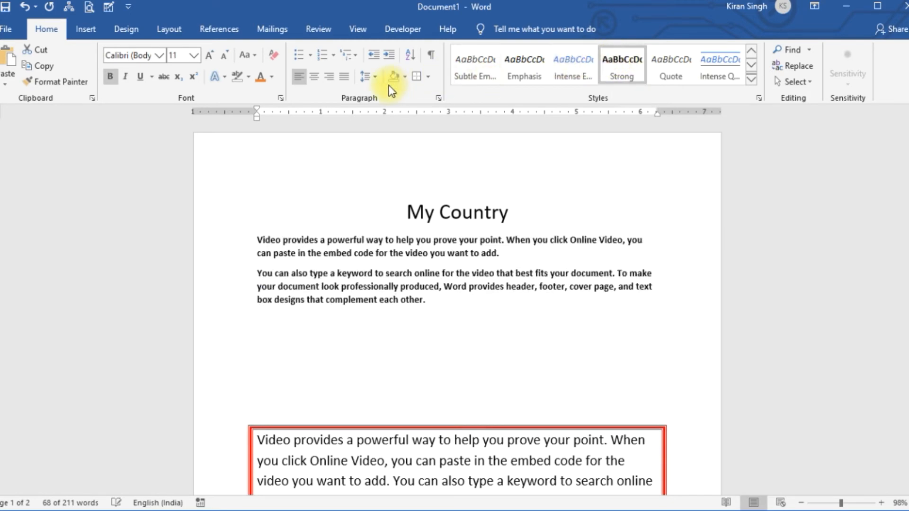
{"action": "left_click", "coordinate": [682, 67]}
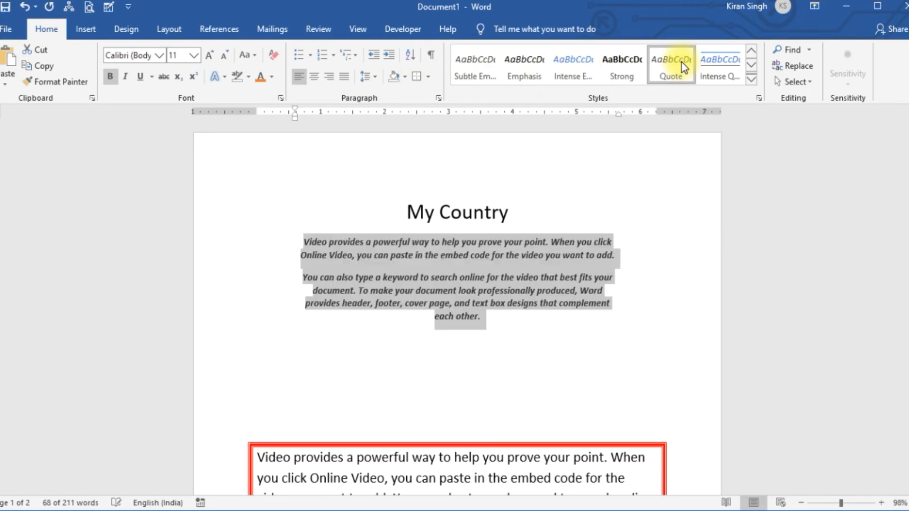
Step: Clear all formatting from the two selected paragraphs below the title
{"action": "left_click", "coordinate": [756, 83]}
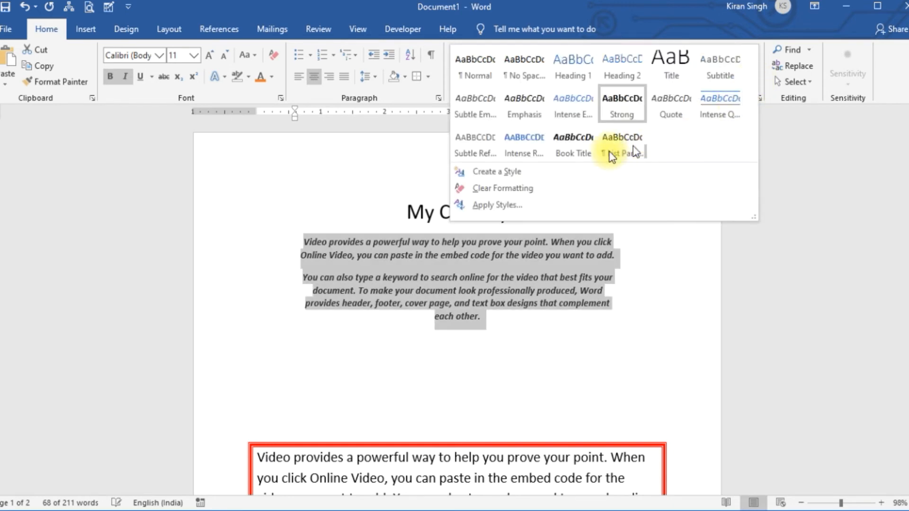
{"action": "left_click", "coordinate": [534, 191]}
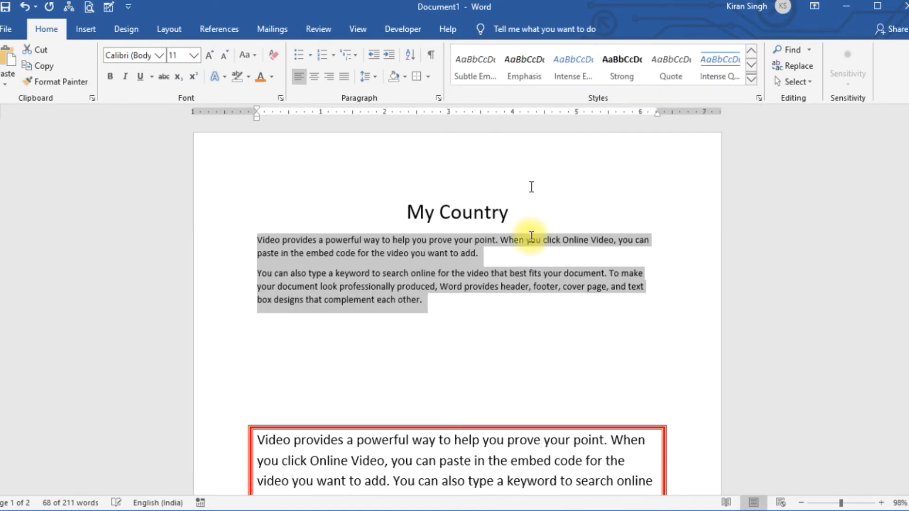
{"action": "left_click", "coordinate": [455, 316]}
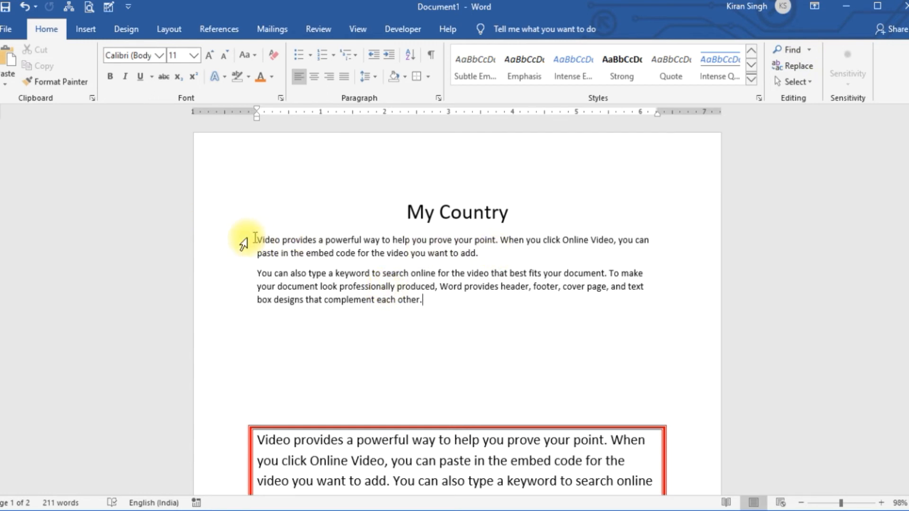
Step: Delete the two paragraphs under the title and generate sample text in their place with =rand(1,5)
{"action": "left_click", "coordinate": [251, 238]}
{"action": "left_click_drag", "start_coordinate": [252, 238], "coordinate": [458, 295]}
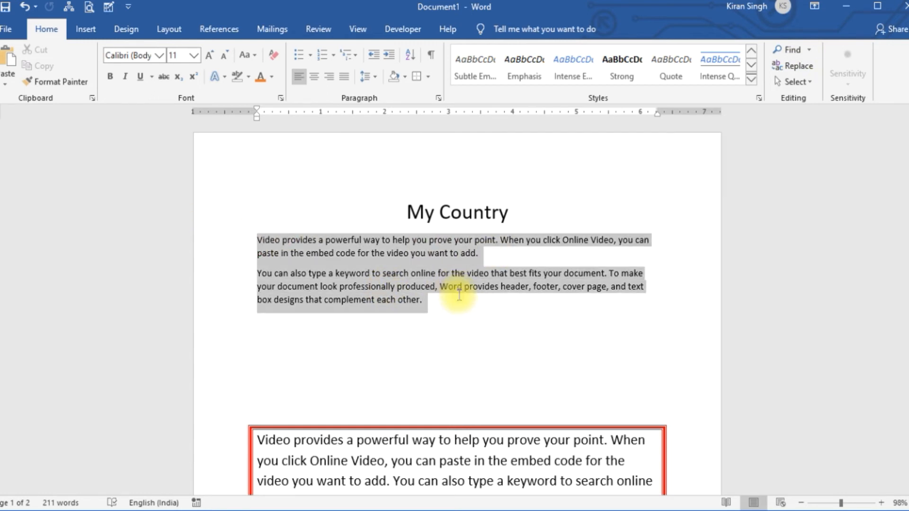
{"action": "key", "text": "Delete"}
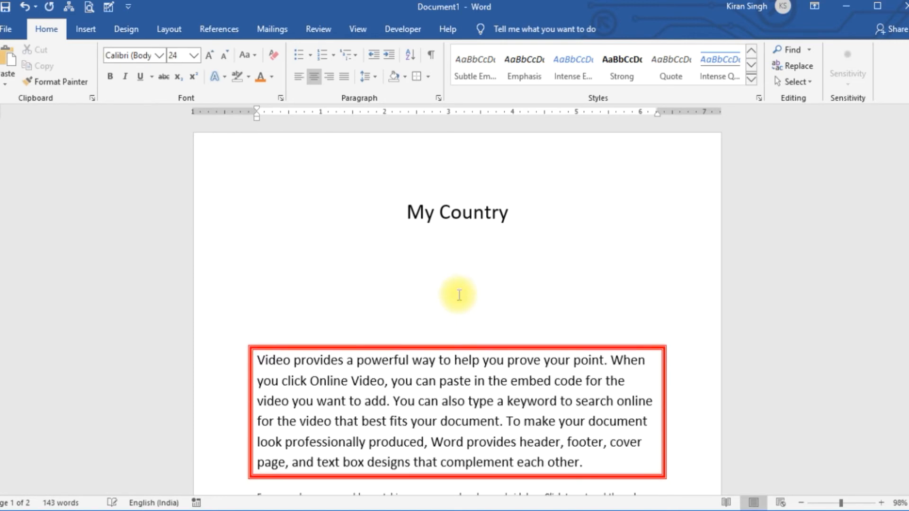
{"action": "type", "text": "=rand("}
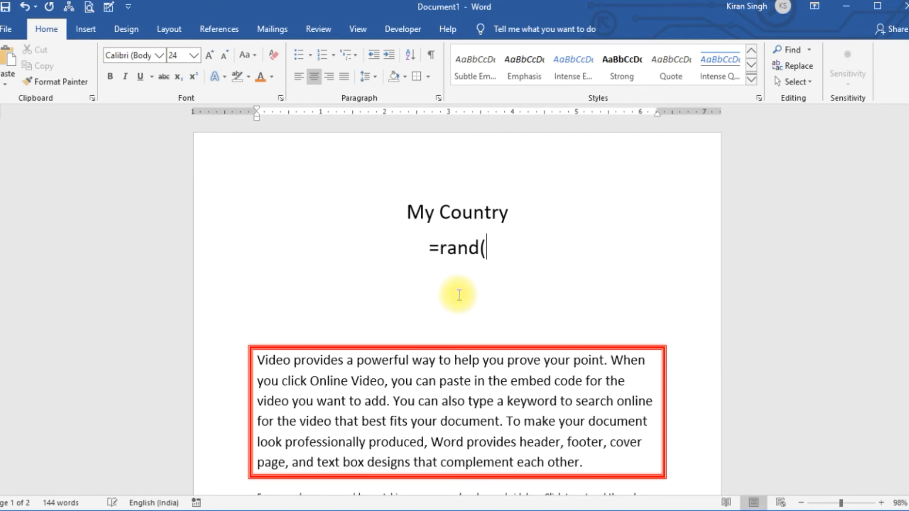
{"action": "type", "text": "1,5)"}
{"action": "key", "text": "Return"}
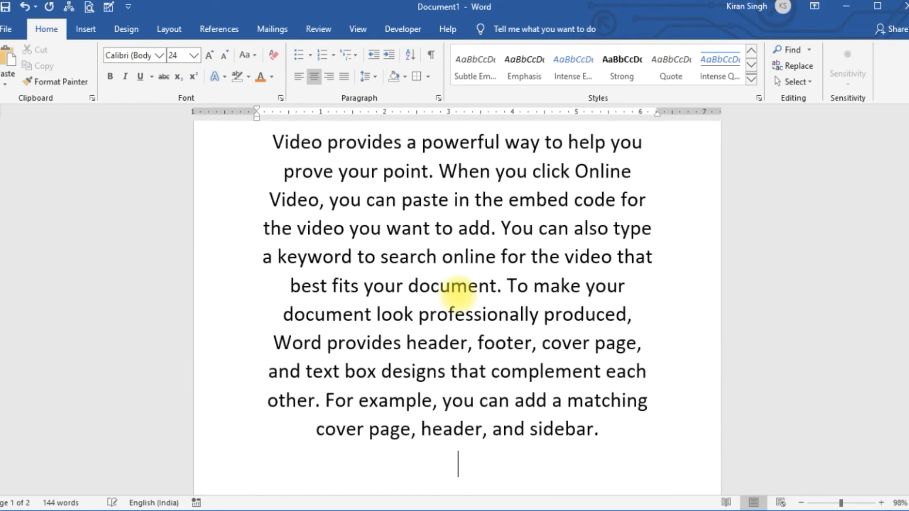
Step: Reduce the newly generated paragraph to font size 14 and align it left
{"action": "left_click_drag", "start_coordinate": [624, 440], "coordinate": [236, 253]}
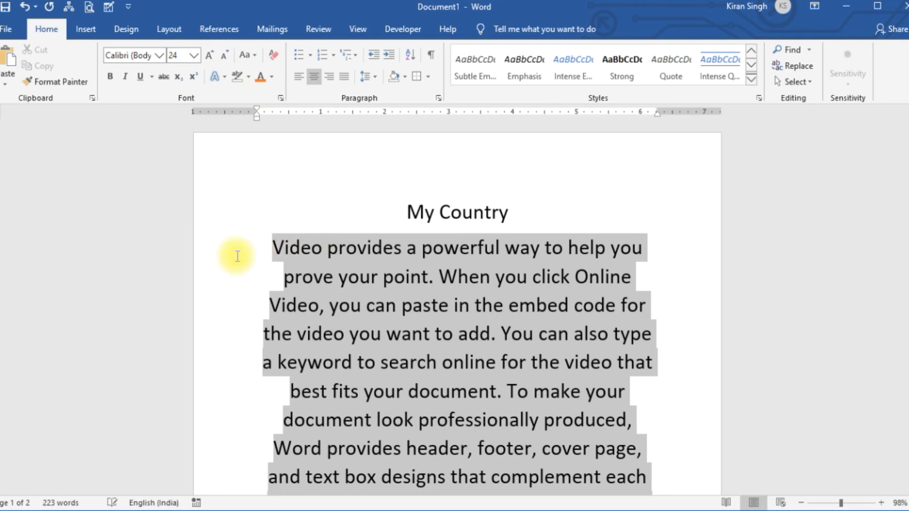
{"action": "left_click", "coordinate": [224, 58]}
{"action": "left_click", "coordinate": [225, 58]}
{"action": "left_click", "coordinate": [225, 58]}
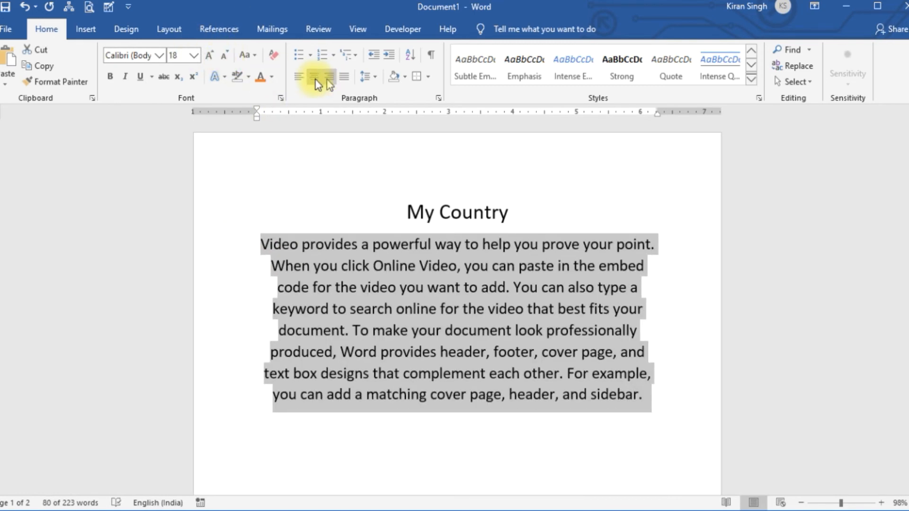
{"action": "left_click", "coordinate": [303, 79]}
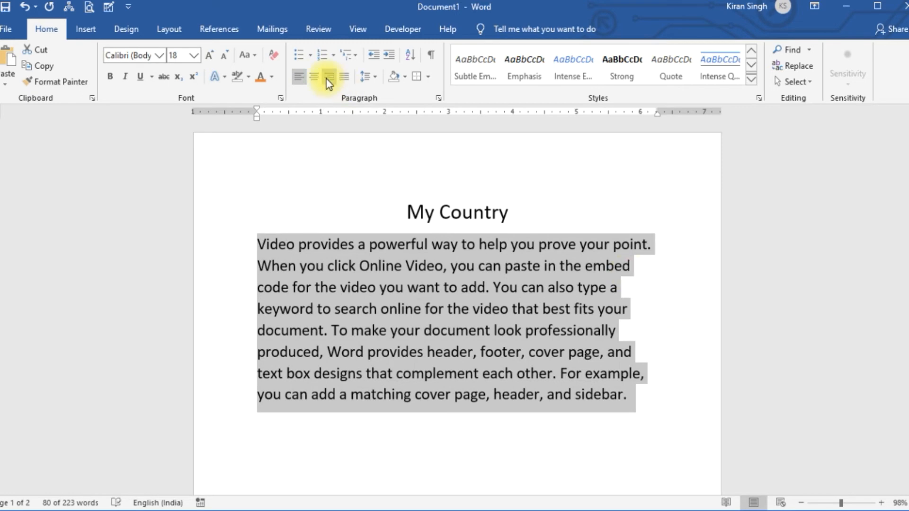
{"action": "left_click", "coordinate": [222, 59]}
{"action": "left_click", "coordinate": [222, 60]}
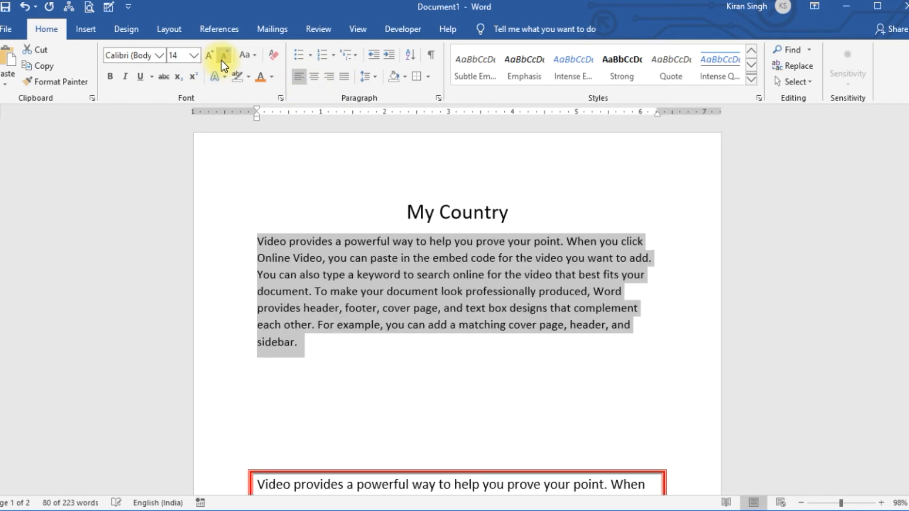
{"action": "left_click", "coordinate": [589, 378]}
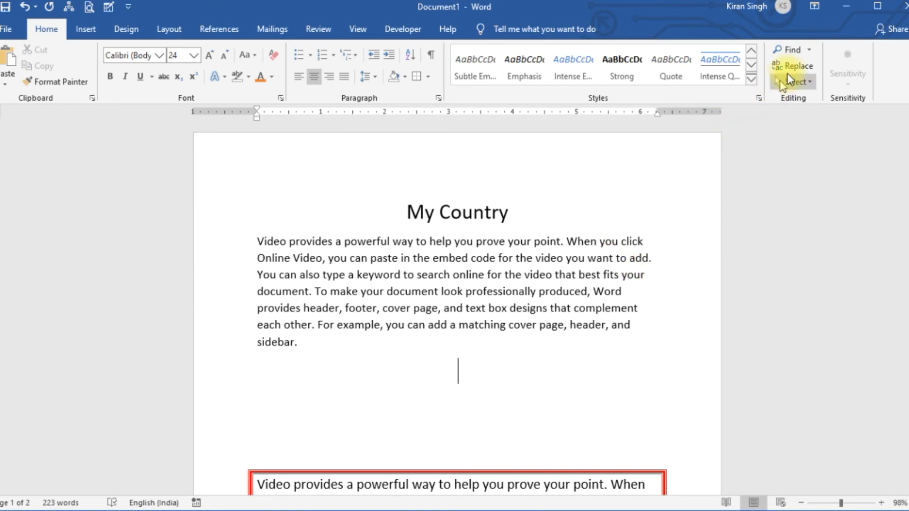
Step: Search the document for the word "paste" and view its highlighted occurrences
{"action": "left_click", "coordinate": [790, 50]}
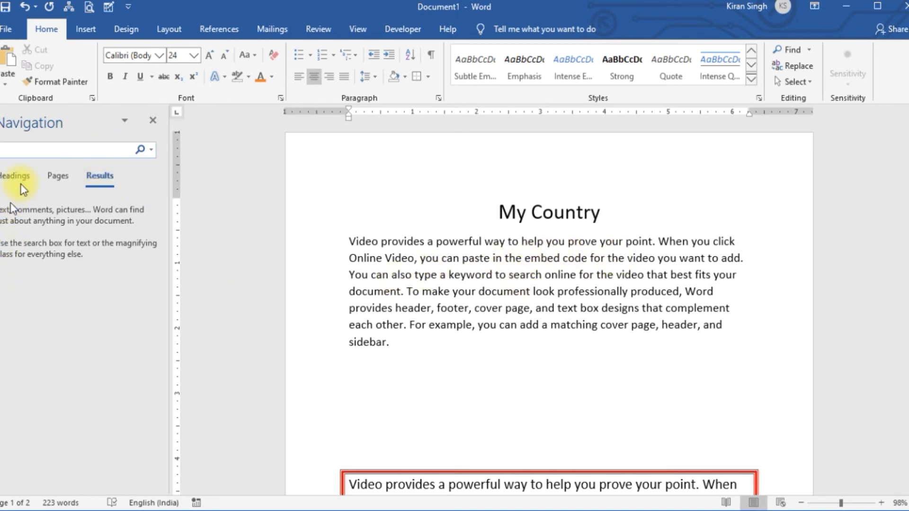
{"action": "left_click", "coordinate": [32, 153]}
{"action": "type", "text": "paste"}
{"action": "key", "text": "Return"}
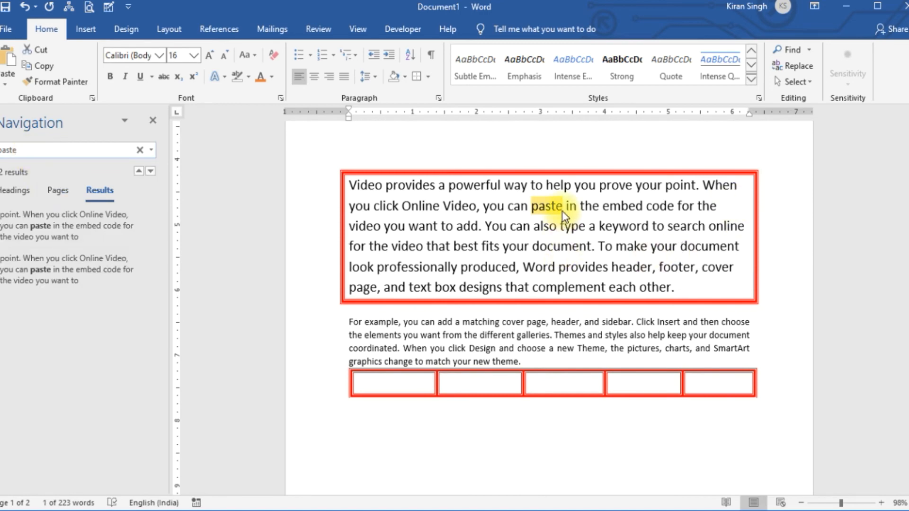
{"action": "left_click_drag", "start_coordinate": [908, 180], "coordinate": [908, 92]}
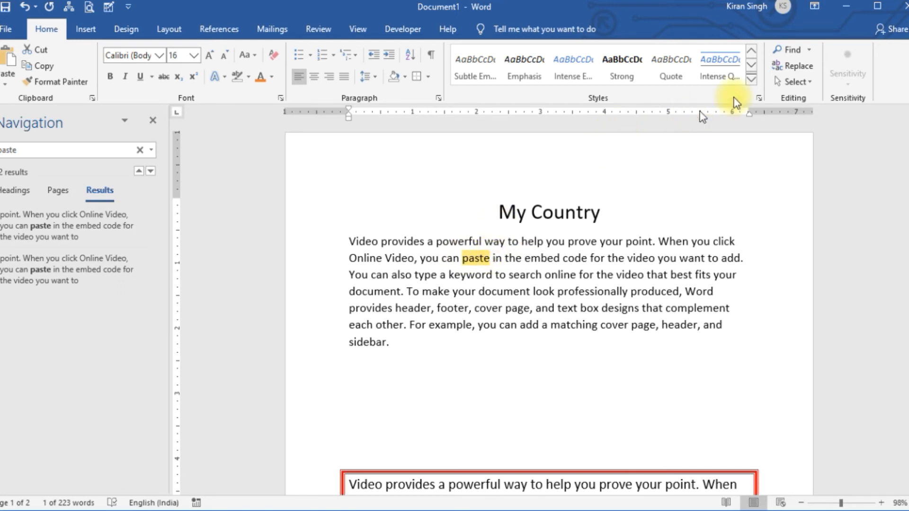
Step: Replace every occurrence of "paste" in the document with "delete"
{"action": "left_click", "coordinate": [799, 66]}
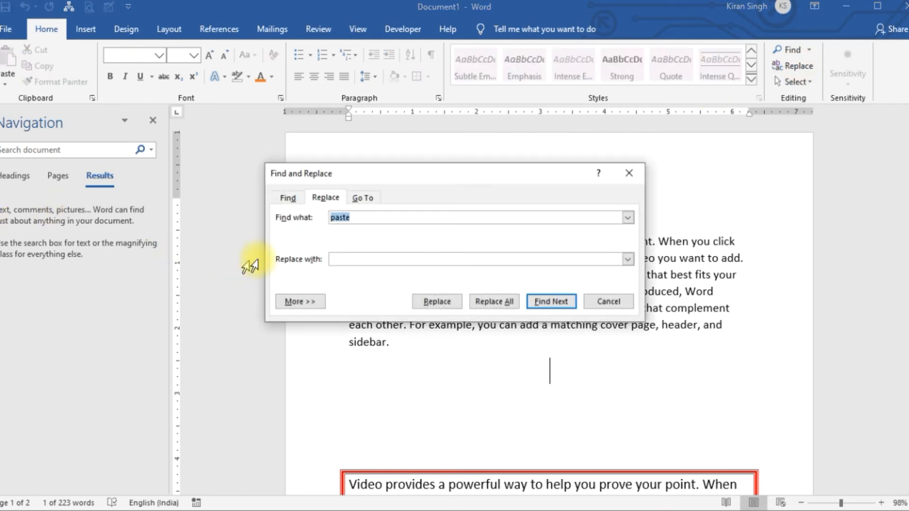
{"action": "left_click", "coordinate": [341, 259]}
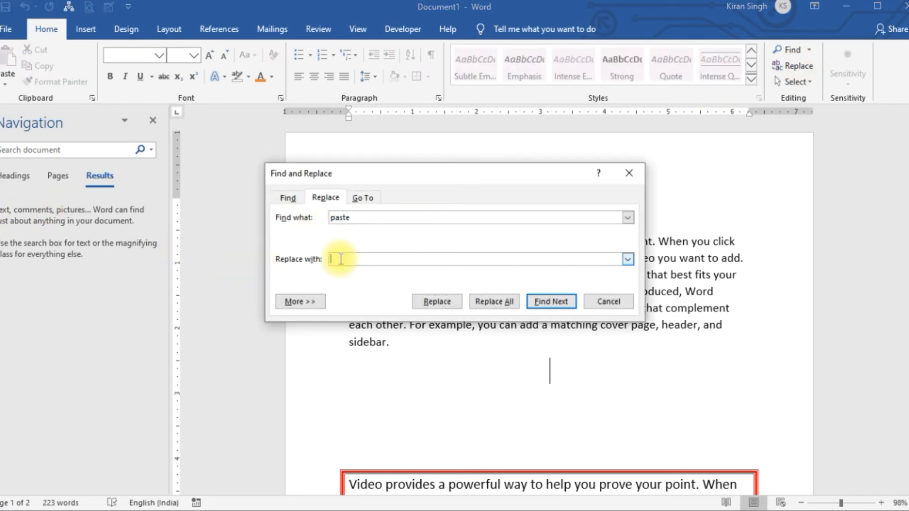
{"action": "type", "text": "delete"}
{"action": "left_click", "coordinate": [507, 303]}
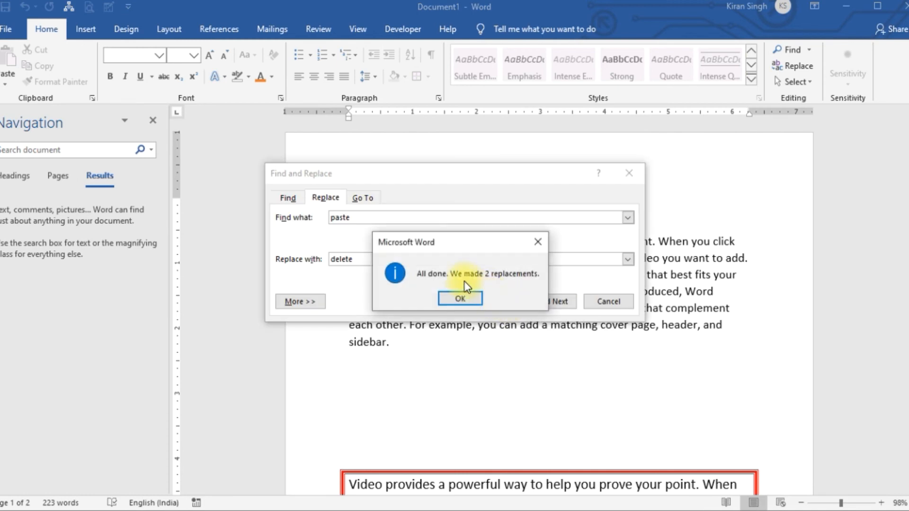
Step: Finish the replacement and check the replaced word "delete" in the bordered paragraph and in the paragraph under the title
{"action": "left_click", "coordinate": [471, 301]}
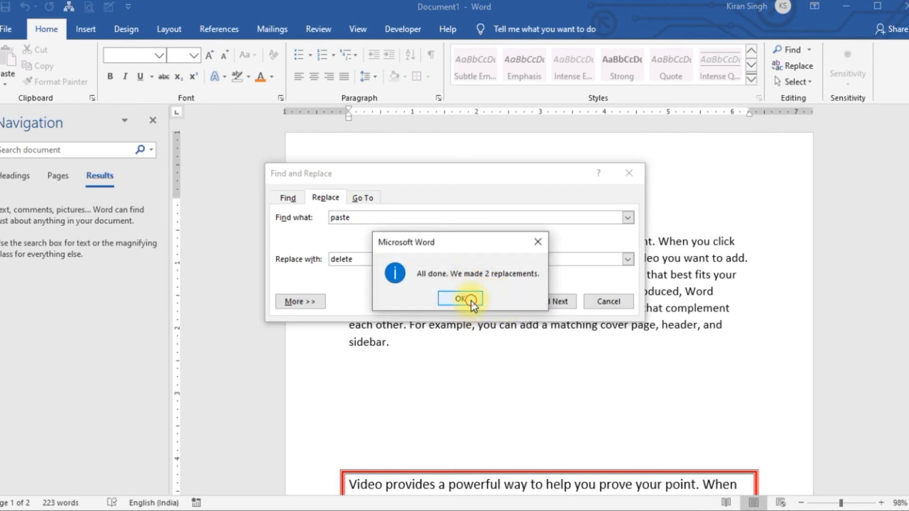
{"action": "left_click", "coordinate": [631, 174]}
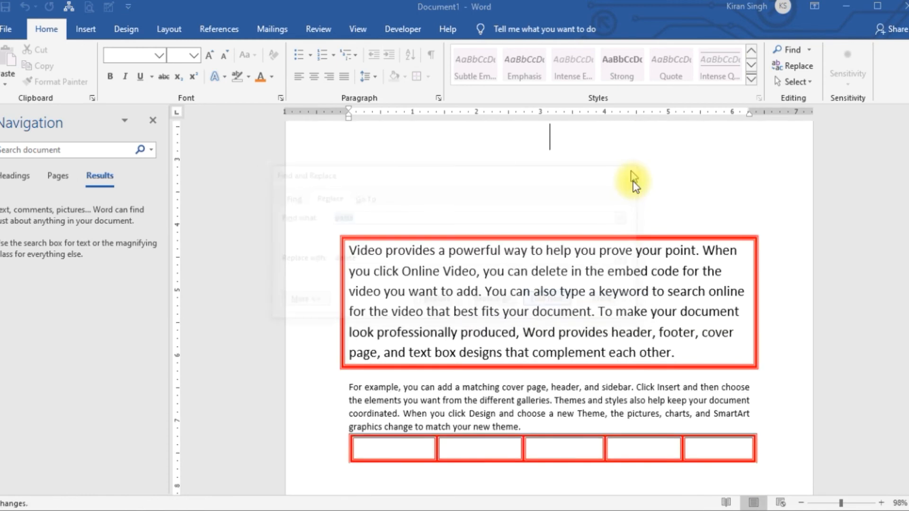
{"action": "left_click", "coordinate": [530, 272]}
{"action": "left_click", "coordinate": [566, 271], "text": "shift"}
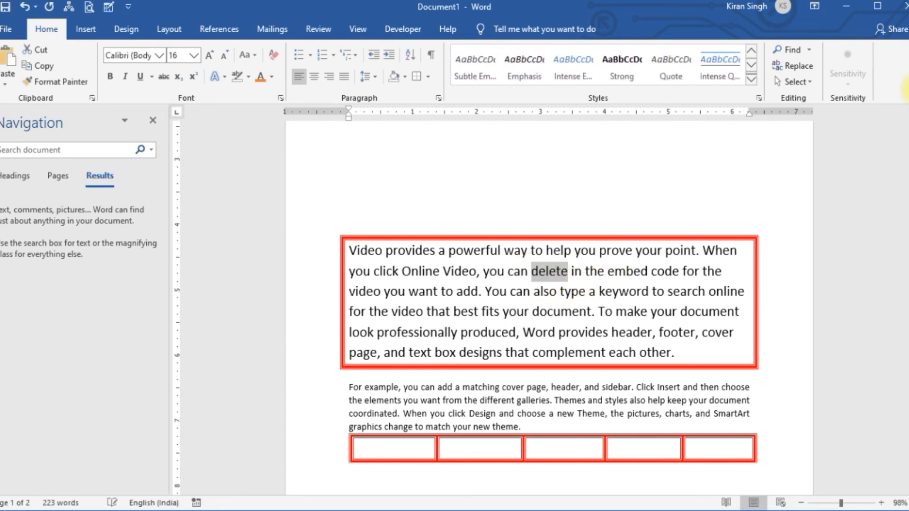
{"action": "scroll", "coordinate": [345, 334], "scroll_direction": "up", "scroll_amount": 5}
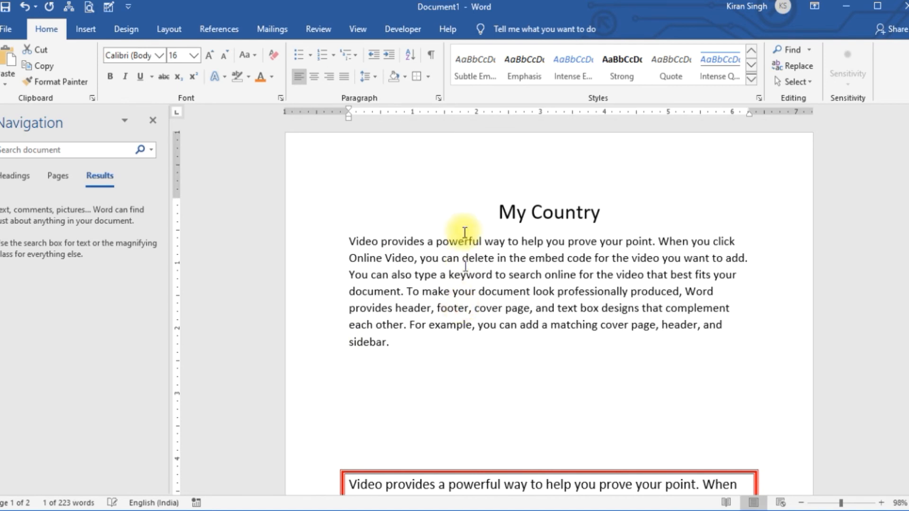
{"action": "left_click_drag", "start_coordinate": [463, 258], "coordinate": [494, 258]}
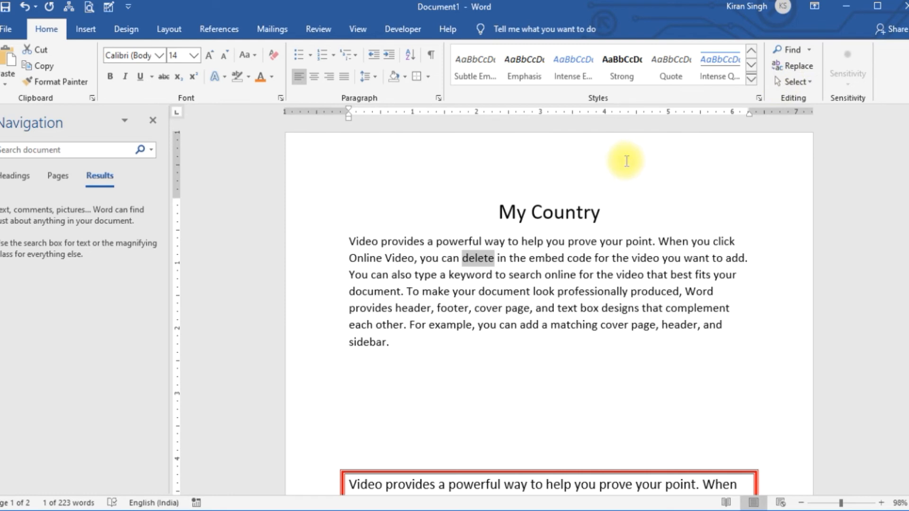
Step: View the replace settings and the Go To options for jumping to a page, then leave them without changes
{"action": "key", "text": "ctrl+h"}
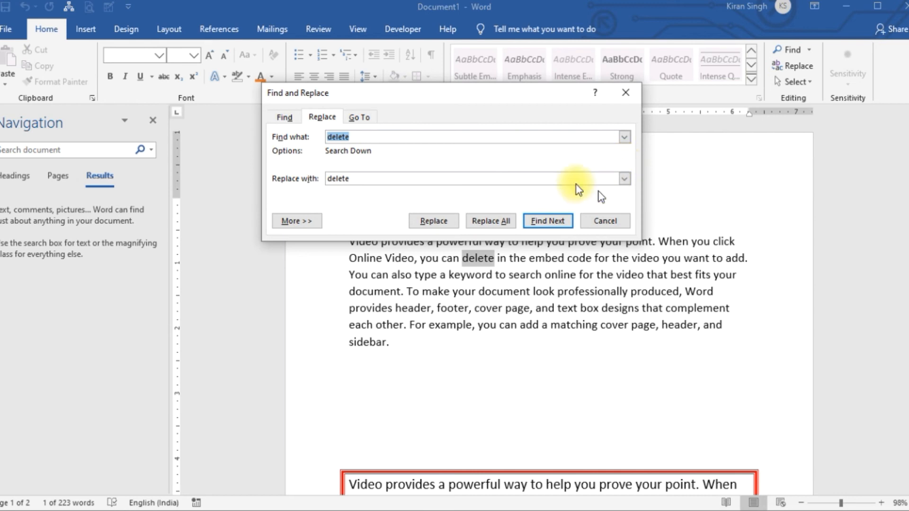
{"action": "left_click", "coordinate": [364, 118]}
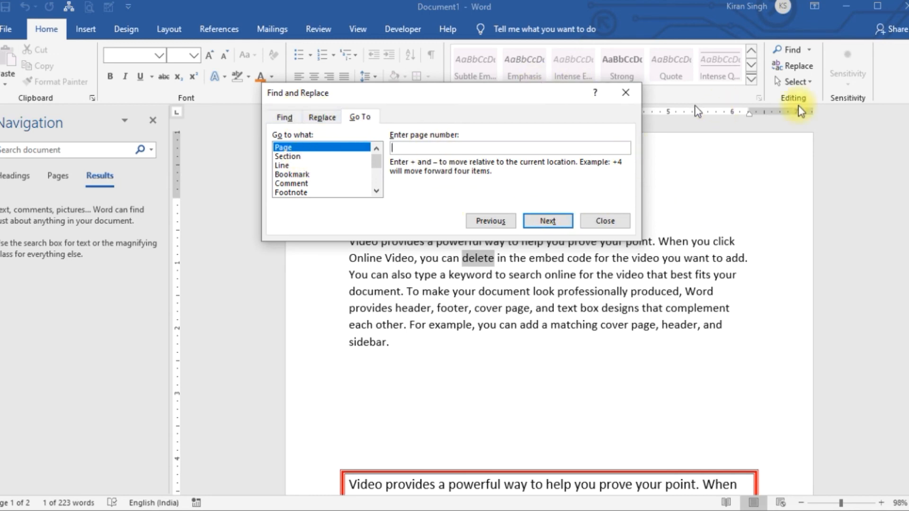
{"action": "left_click", "coordinate": [622, 92]}
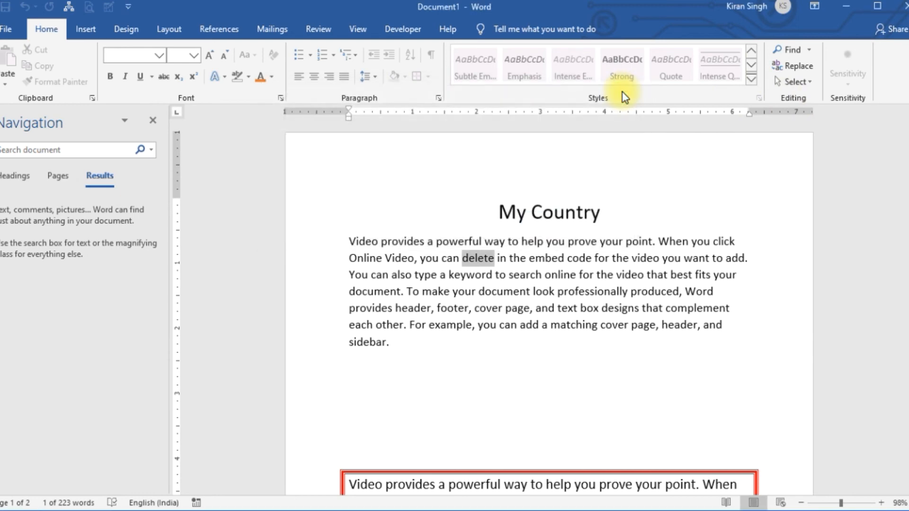
{"action": "left_click", "coordinate": [617, 384]}
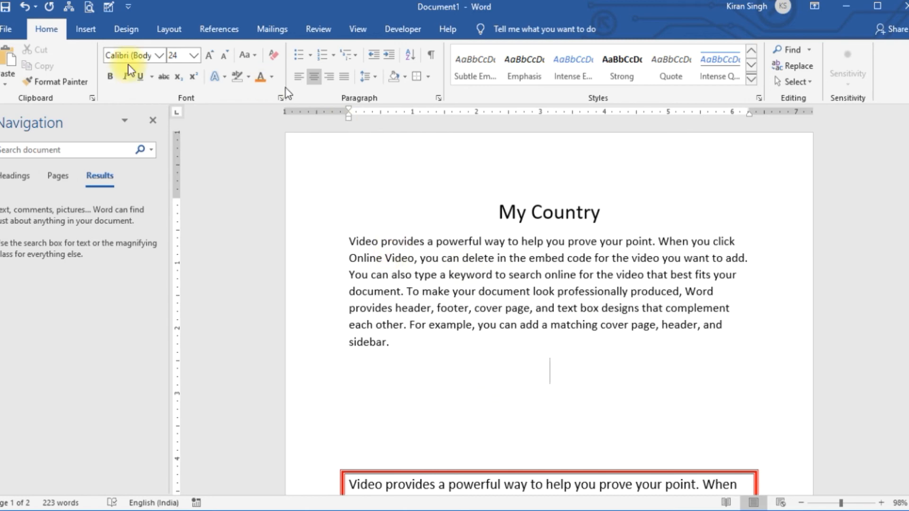
{"action": "left_click", "coordinate": [90, 26]}
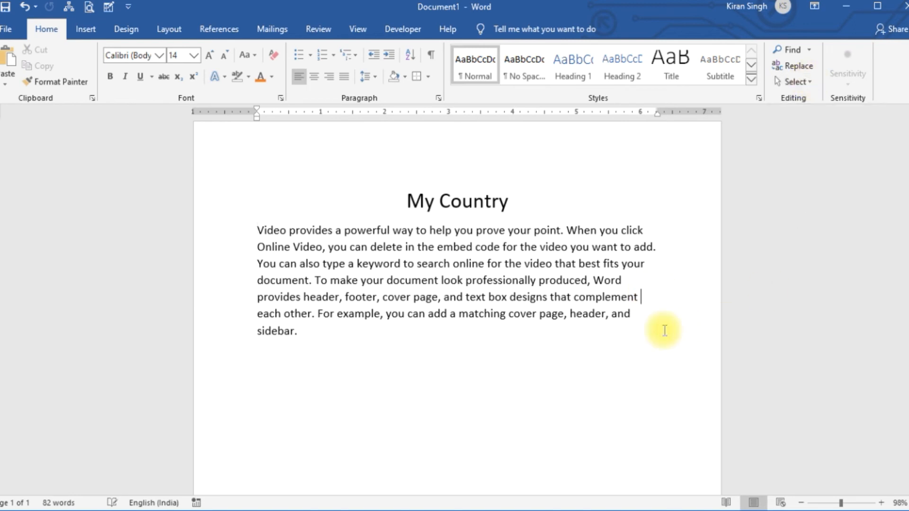
Step: Select the entire document content twice, clearing the selection each time, and view the other selection options
{"action": "left_click", "coordinate": [810, 79]}
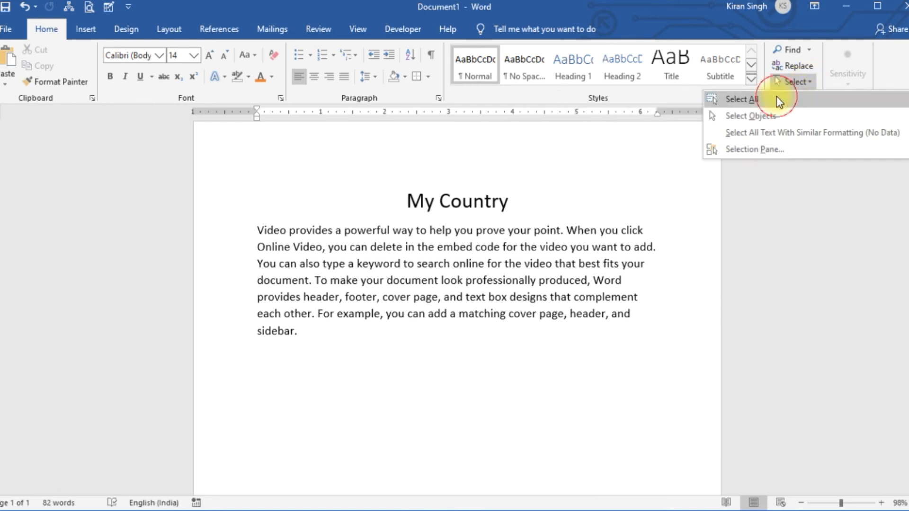
{"action": "left_click", "coordinate": [776, 97]}
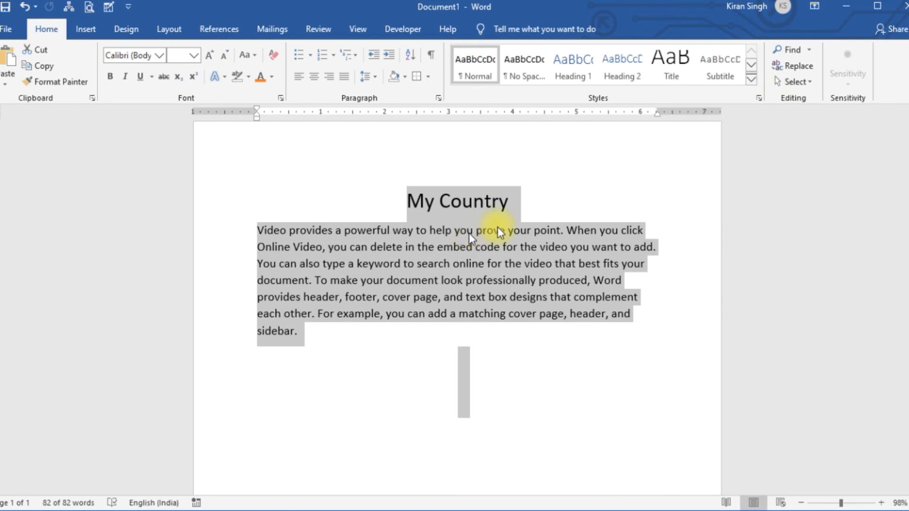
{"action": "left_click", "coordinate": [584, 340]}
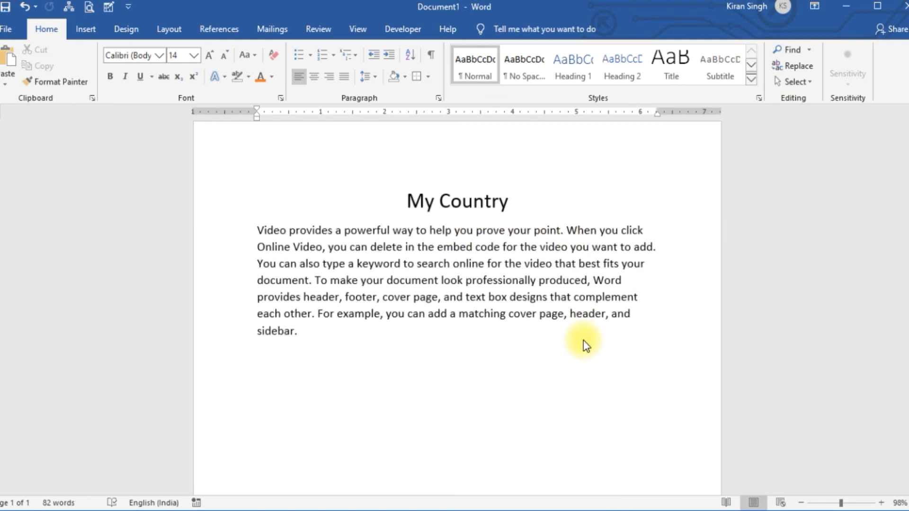
{"action": "key", "text": "ctrl+a"}
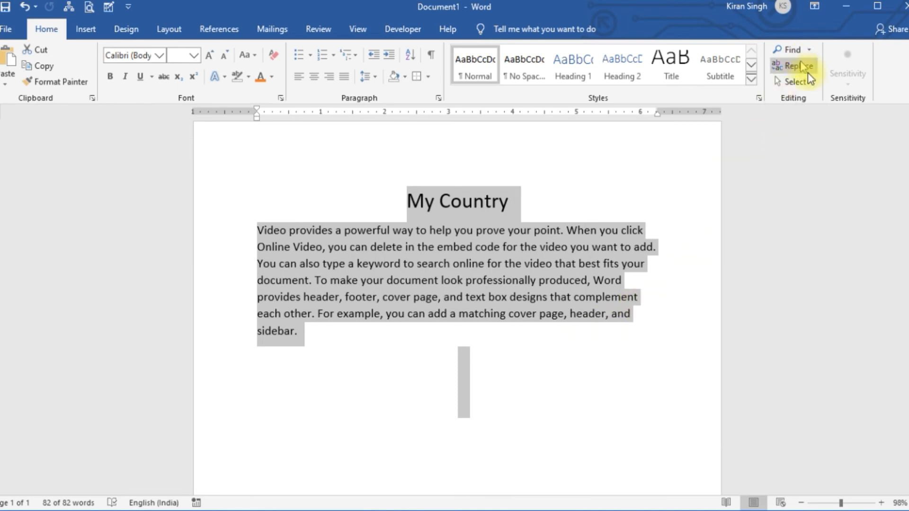
{"action": "left_click", "coordinate": [695, 154]}
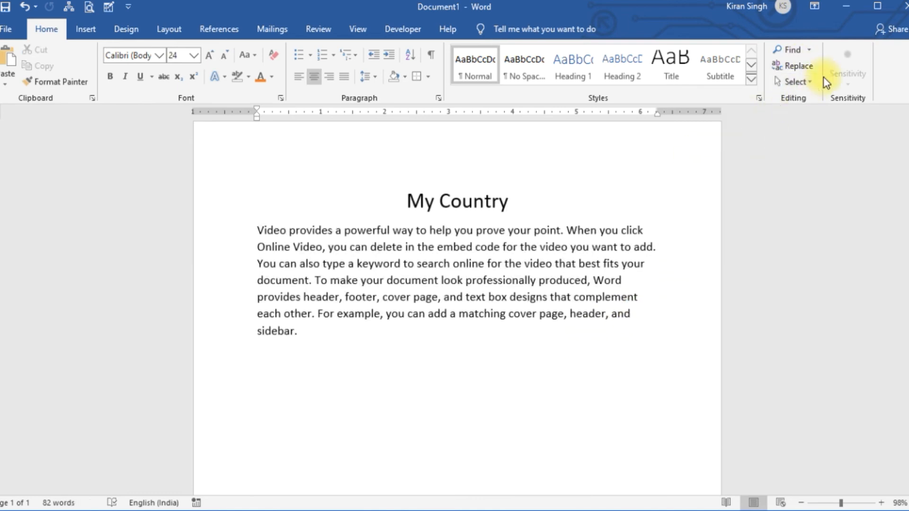
{"action": "left_click", "coordinate": [811, 81]}
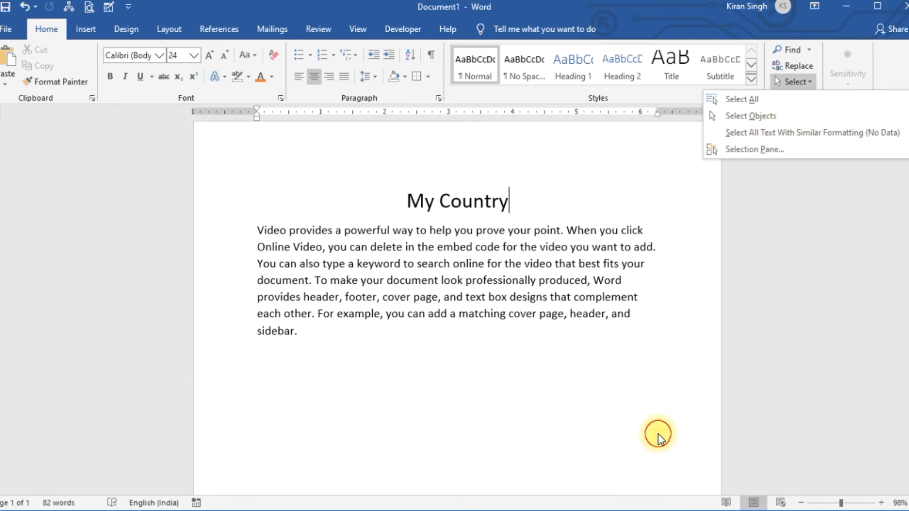
{"action": "left_click", "coordinate": [297, 314]}
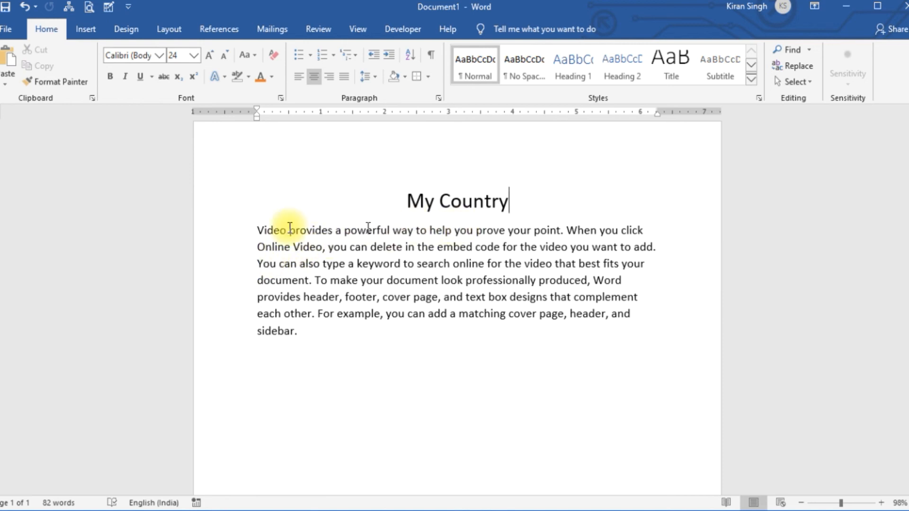
Step: Colour the first word "Video" of the paragraph orange and enlarge it to font size 36
{"action": "left_click_drag", "start_coordinate": [255, 230], "coordinate": [287, 230]}
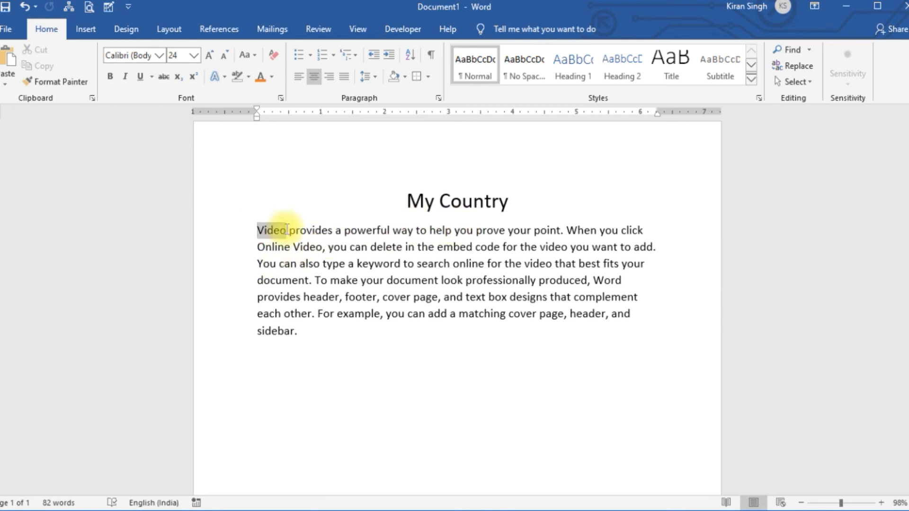
{"action": "left_click", "coordinate": [264, 81]}
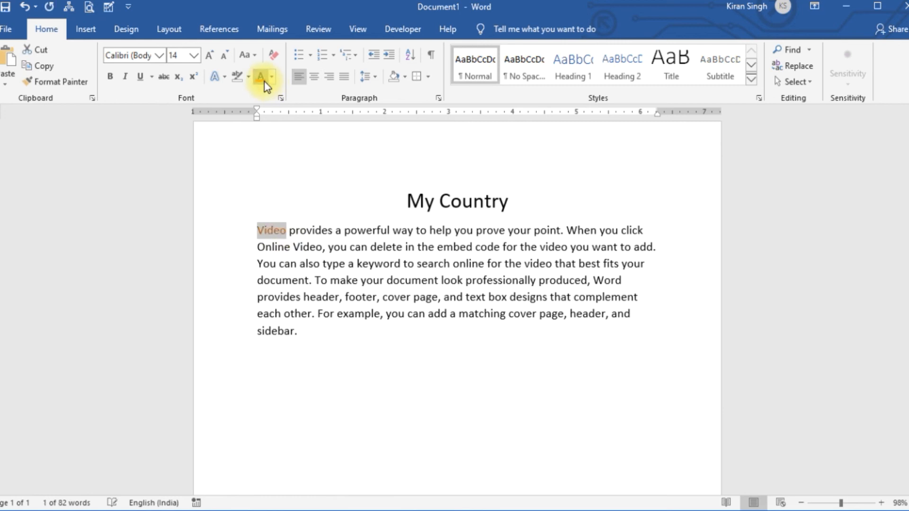
{"action": "left_click", "coordinate": [208, 55]}
{"action": "left_click", "coordinate": [208, 56]}
{"action": "left_click", "coordinate": [208, 55]}
{"action": "left_click", "coordinate": [209, 56]}
{"action": "left_click", "coordinate": [208, 56]}
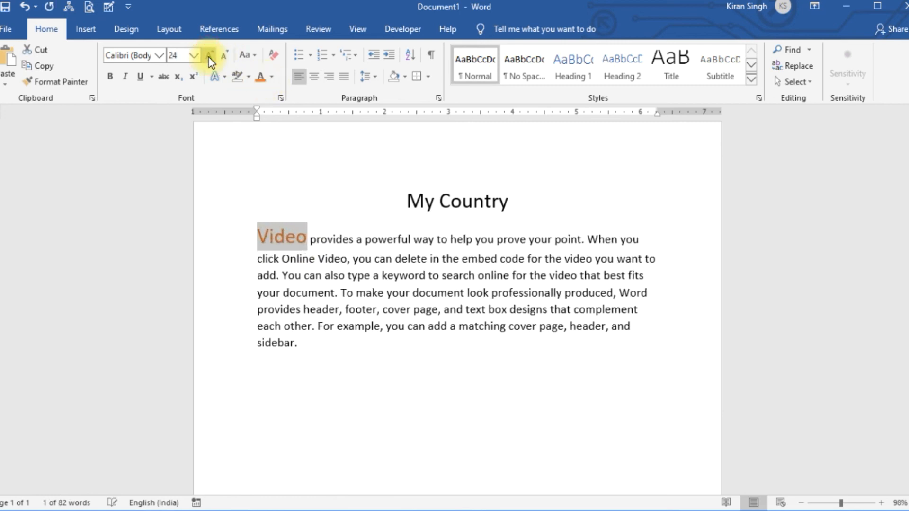
{"action": "left_click", "coordinate": [208, 56]}
{"action": "left_click", "coordinate": [208, 55]}
{"action": "left_click", "coordinate": [208, 55]}
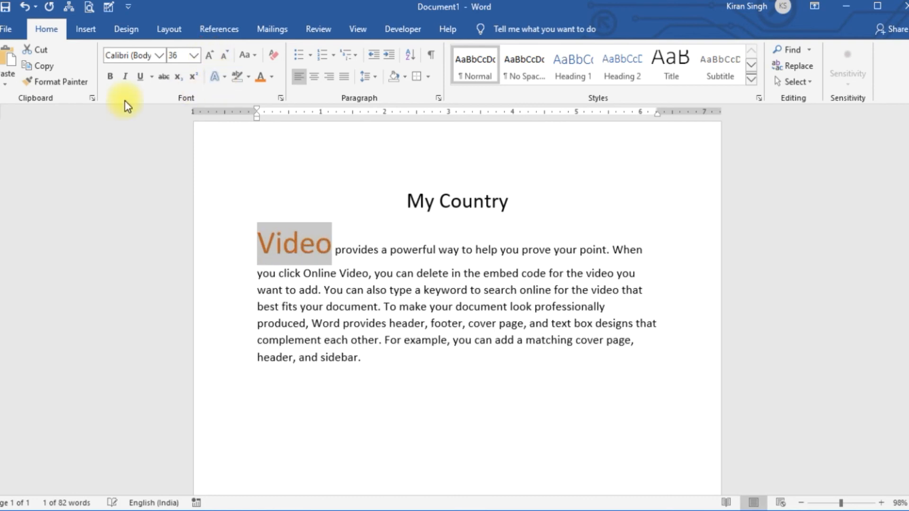
Step: Copy the formatting of the first "Video" to the other three occurrences of the word with a locked Format Painter
{"action": "left_click", "coordinate": [50, 79]}
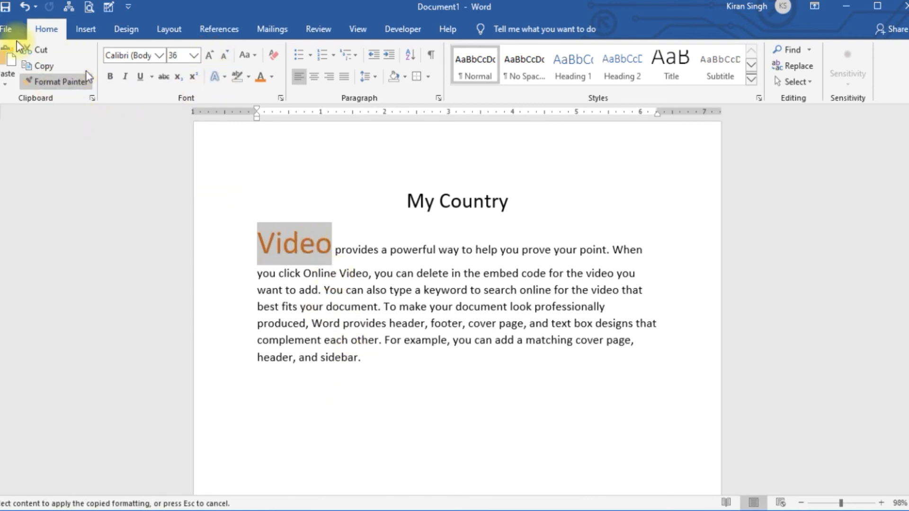
{"action": "double_click", "coordinate": [53, 85]}
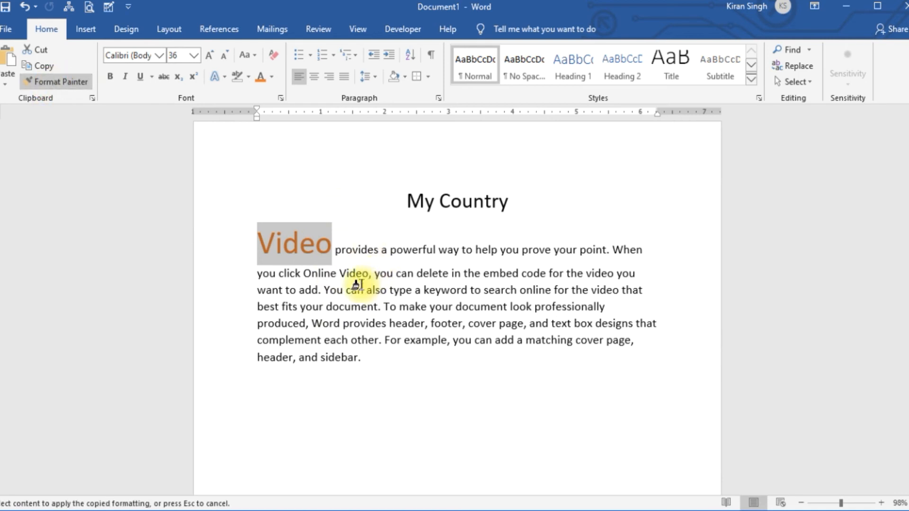
{"action": "left_click_drag", "start_coordinate": [339, 273], "coordinate": [366, 275]}
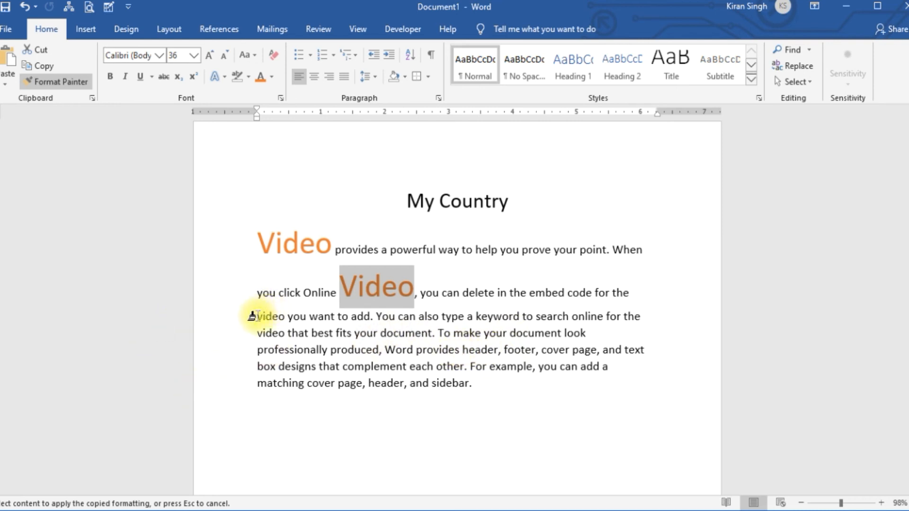
{"action": "left_click_drag", "start_coordinate": [252, 316], "coordinate": [286, 316]}
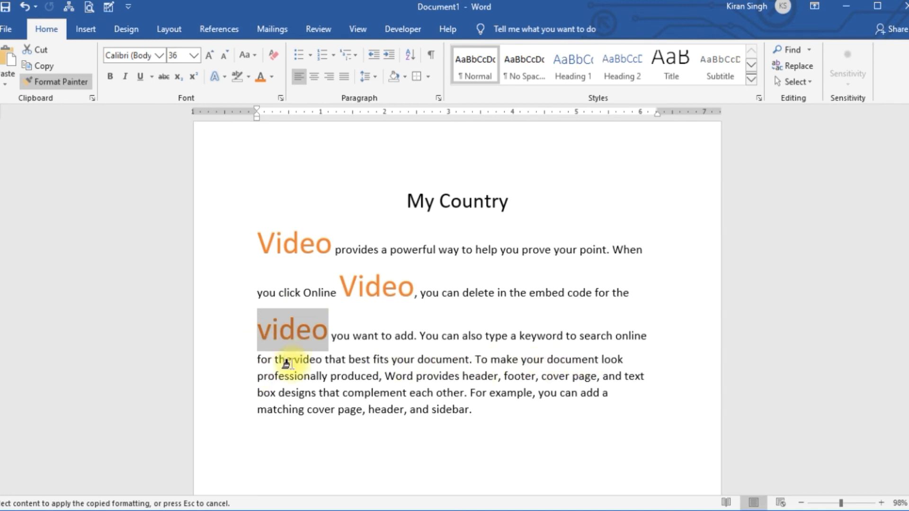
{"action": "left_click_drag", "start_coordinate": [295, 360], "coordinate": [323, 361]}
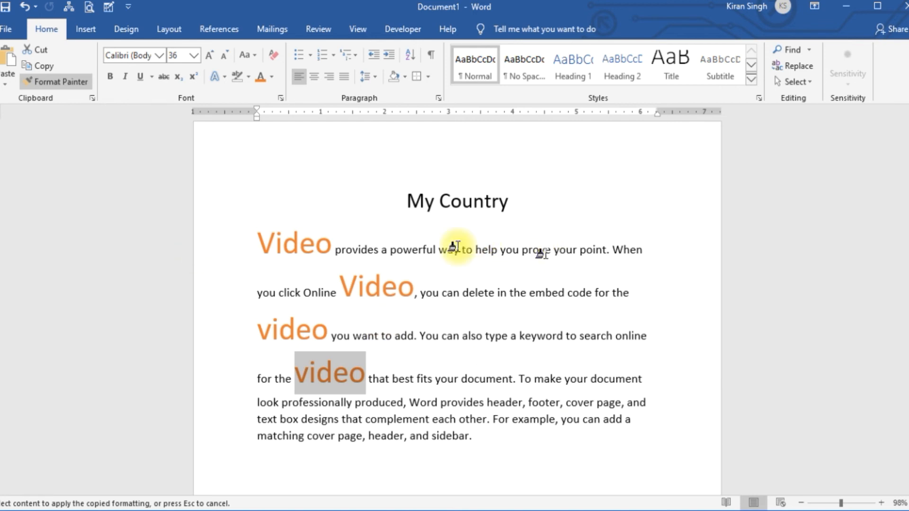
{"action": "left_click", "coordinate": [37, 82]}
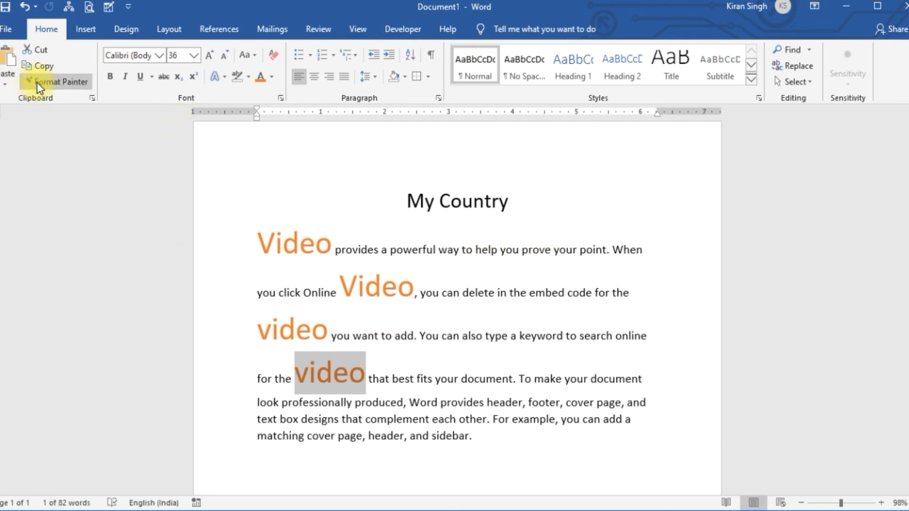
Step: Select all text with formatting similar to the first "Video" and change its font colour to green
{"action": "left_click", "coordinate": [805, 84]}
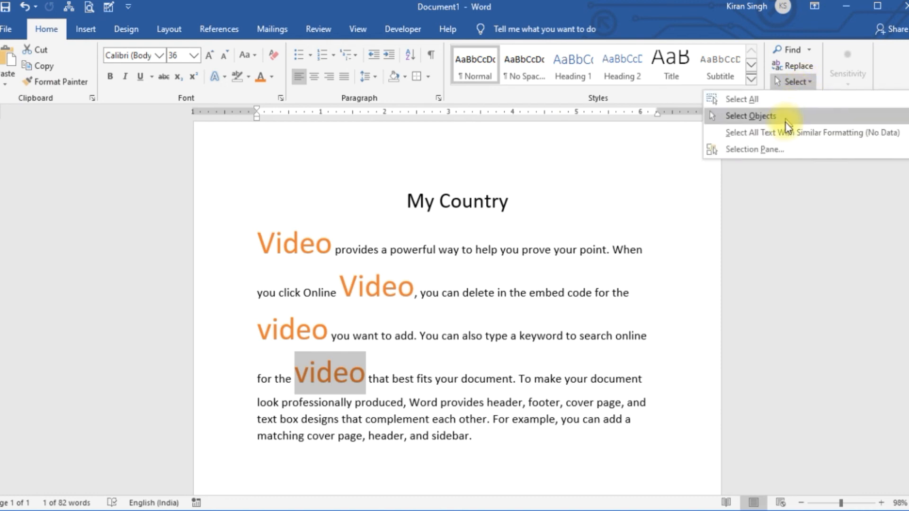
{"action": "left_click", "coordinate": [302, 245]}
{"action": "left_click", "coordinate": [301, 246]}
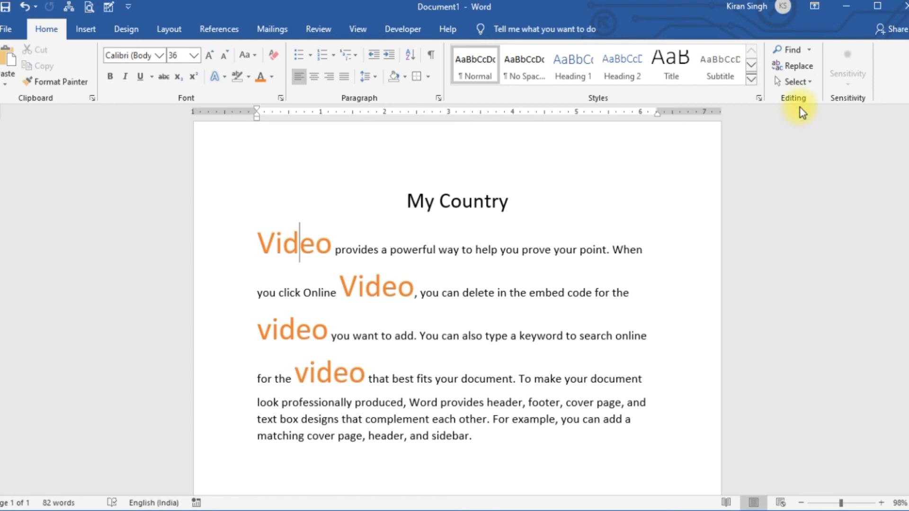
{"action": "left_click", "coordinate": [806, 80]}
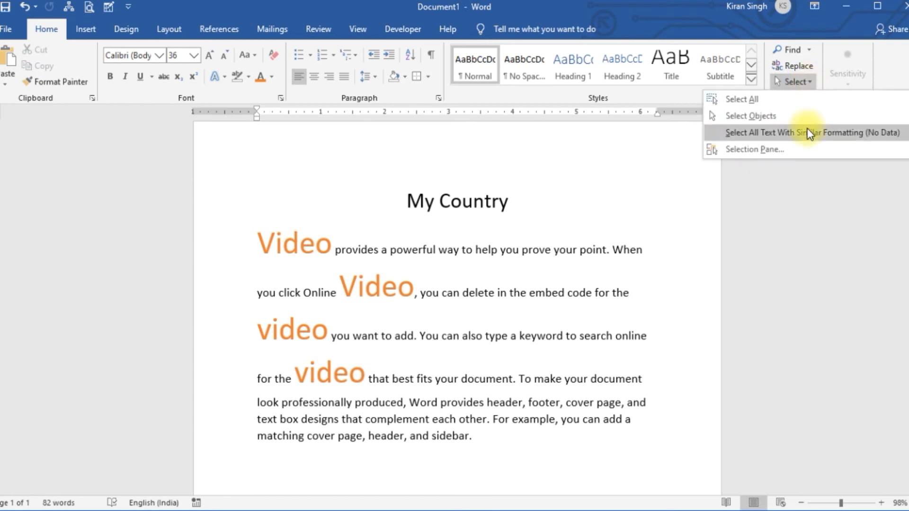
{"action": "left_click", "coordinate": [809, 133]}
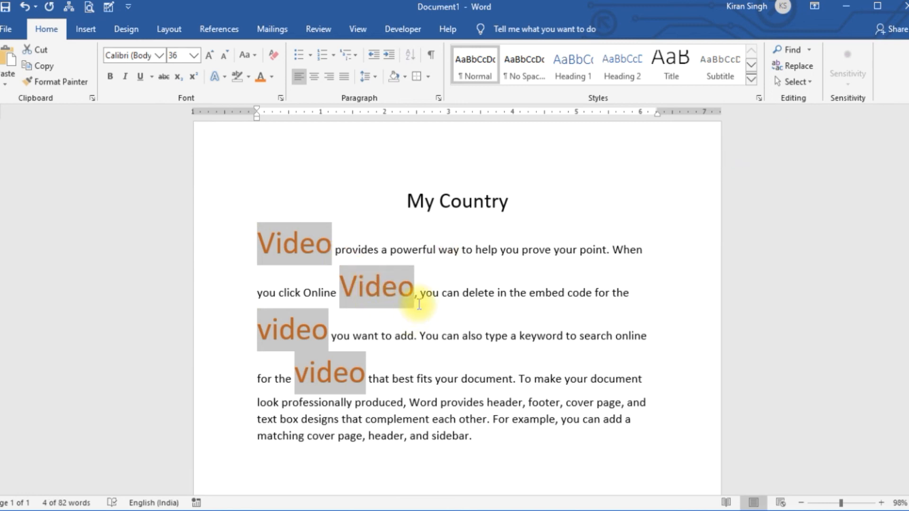
{"action": "left_click", "coordinate": [273, 76]}
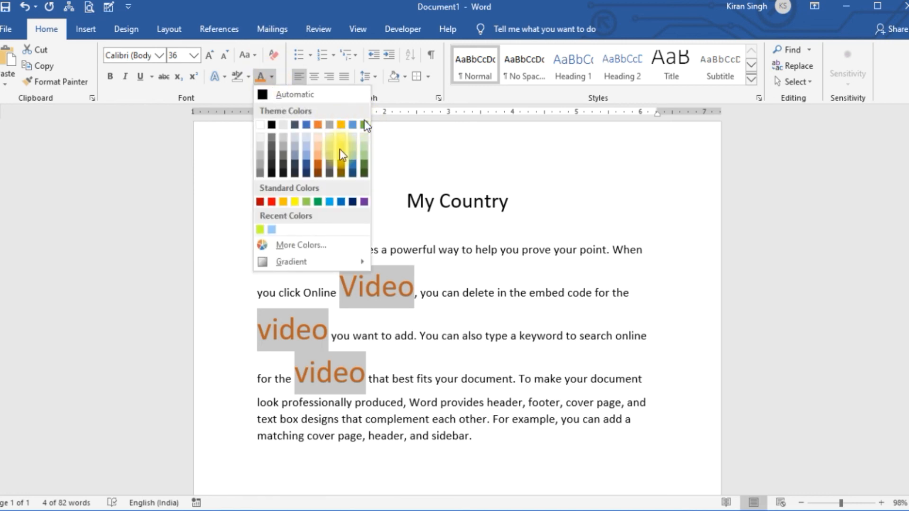
{"action": "left_click", "coordinate": [365, 125]}
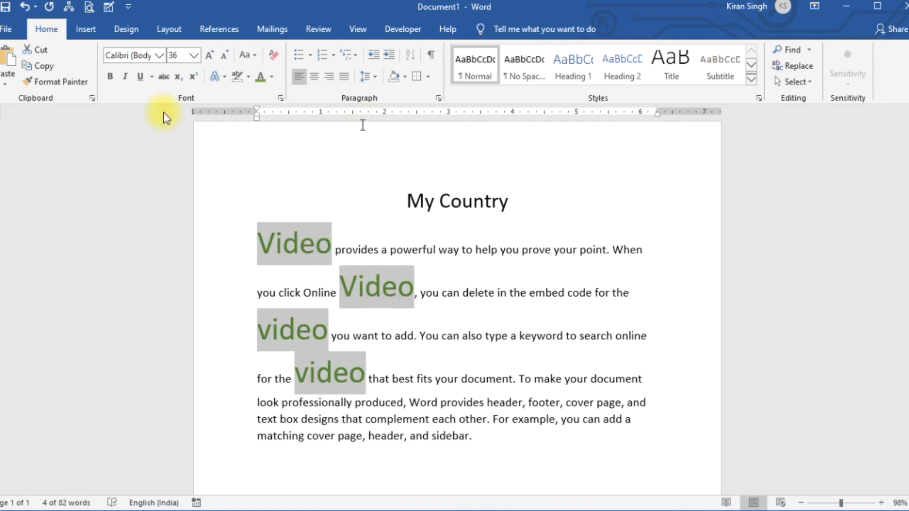
Step: Make the selected "video" words bold with a double underline, then deselect them
{"action": "left_click", "coordinate": [140, 79]}
{"action": "left_click", "coordinate": [118, 77]}
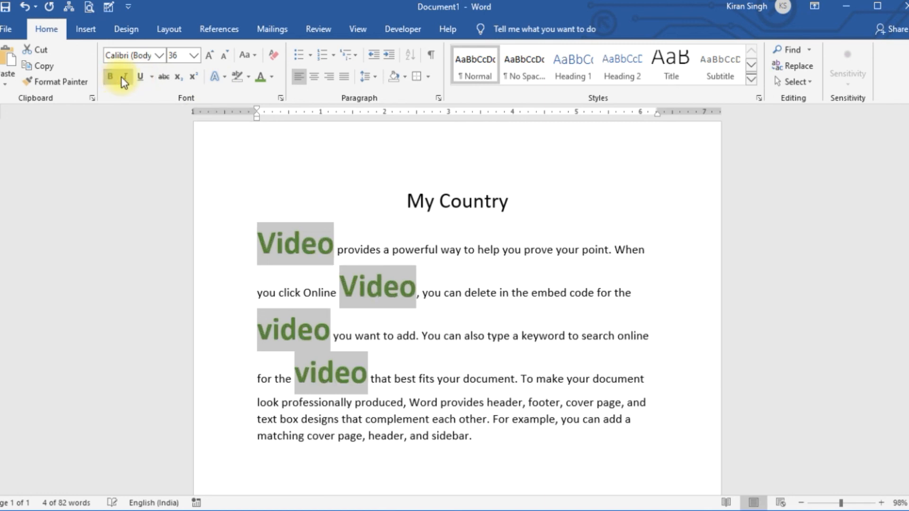
{"action": "left_click", "coordinate": [152, 78]}
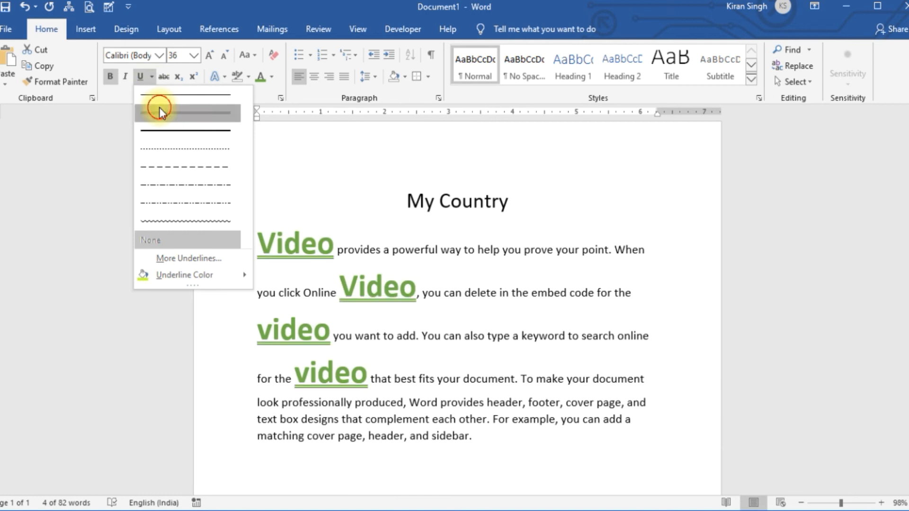
{"action": "left_click", "coordinate": [167, 114]}
{"action": "key", "text": "ctrl+u"}
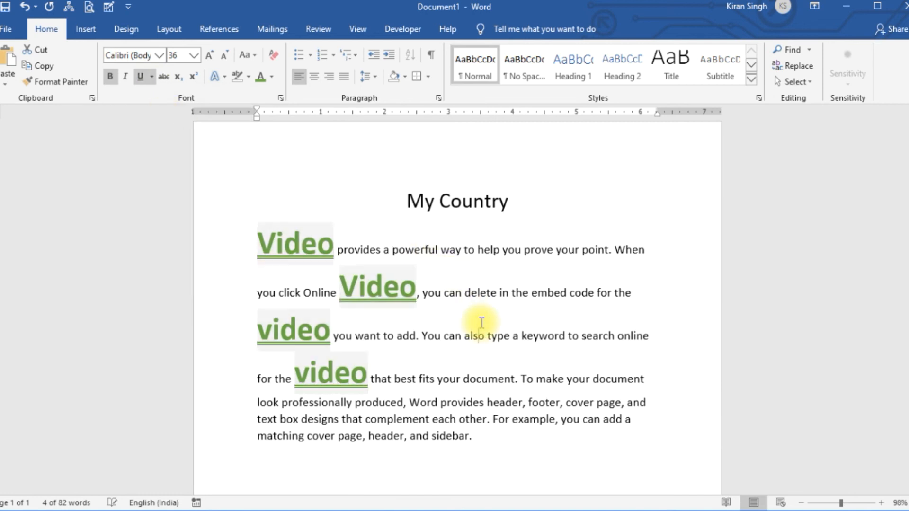
{"action": "left_click", "coordinate": [480, 322]}
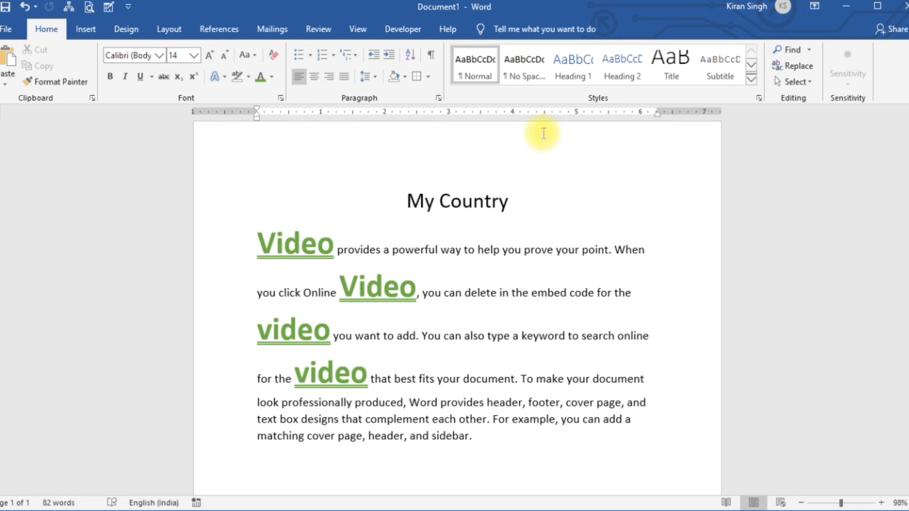
Step: Display the commands for inserting pages, tables, illustrations and other elements
{"action": "left_click", "coordinate": [92, 34]}
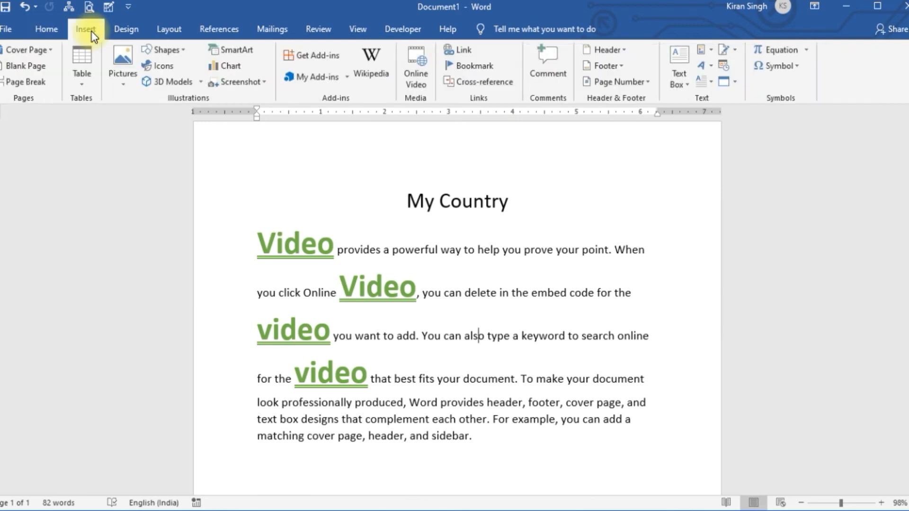